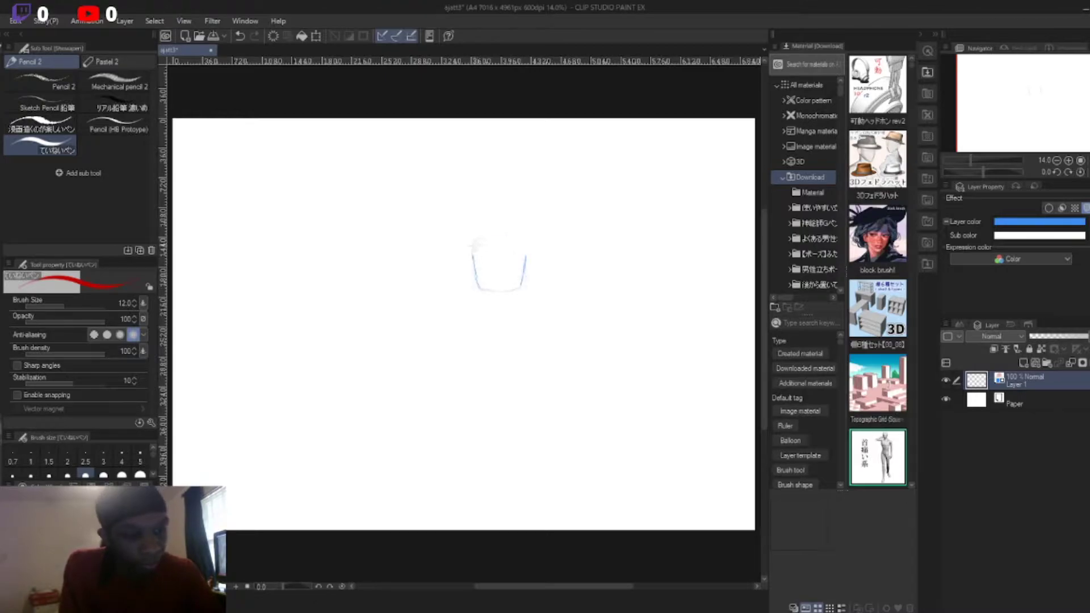
Step: Sketch the pelvis block below the torso and the wide base of the kneeling legs
drag(469, 397, 528, 392)
drag(461, 449, 539, 454)
drag(531, 414, 539, 459)
drag(463, 449, 403, 502)
drag(536, 451, 593, 497)
drag(404, 504, 585, 495)
drag(463, 451, 401, 505)
drag(522, 497, 568, 492)
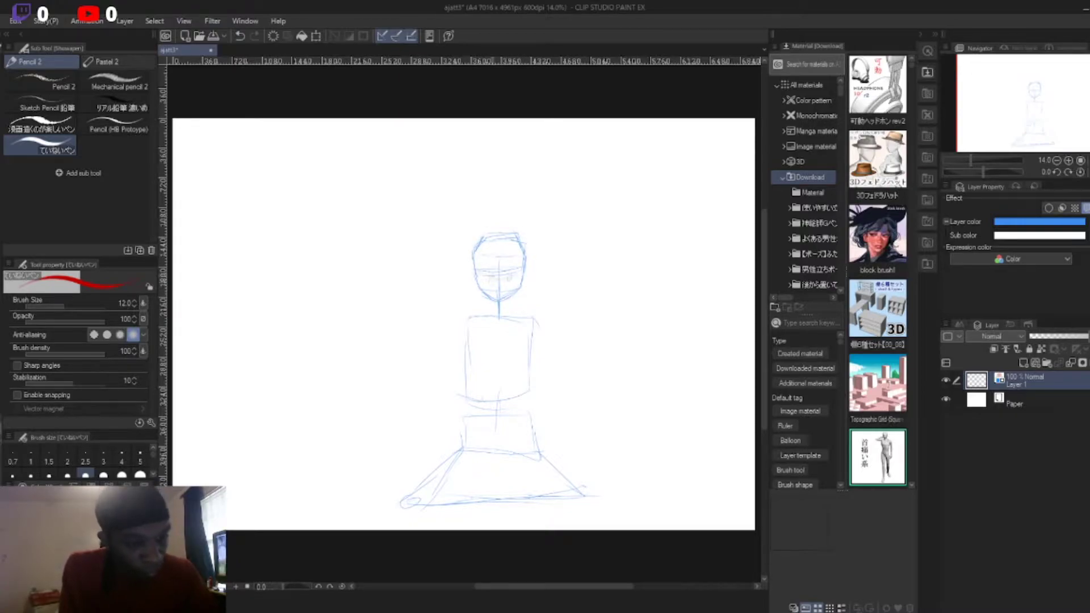
Step: Place the 3D fedora hat material on the canvas and hide its layer, keeping Layer 1 active for sketching
drag(877, 159, 463, 295)
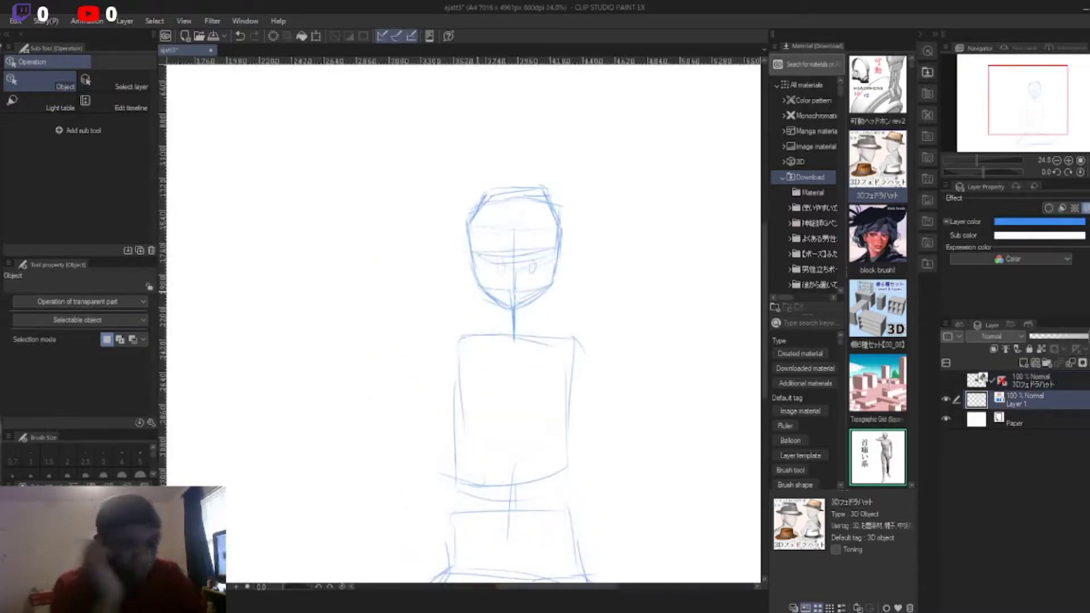
Step: Pencil in the shoulder joints, shoulder line, torso centre line, top of the head, jaw and neck on Layer 1
key(p)
drag(449, 333, 454, 364)
drag(568, 335, 585, 363)
drag(455, 341, 567, 344)
drag(514, 372, 510, 470)
mouse_move(482, 187)
mouse_down()
mouse_move(469, 227)
mouse_move(554, 190)
mouse_up()
mouse_move(560, 202)
mouse_down()
mouse_move(559, 261)
mouse_move(520, 296)
mouse_move(525, 364)
mouse_up()
drag(500, 309, 508, 363)
drag(489, 295, 440, 329)
drag(533, 293, 538, 329)
drag(540, 332, 593, 339)
Step: Rough in the raised hand beside the shoulder, with its forearm and elbow
mouse_move(400, 340)
mouse_down()
mouse_move(409, 372)
mouse_move(435, 335)
mouse_up()
drag(409, 377, 442, 375)
drag(393, 318, 398, 375)
mouse_move(401, 315)
mouse_down()
mouse_move(446, 309)
mouse_move(383, 363)
mouse_move(423, 434)
mouse_up()
drag(420, 432, 423, 463)
Step: Sketch the kneeling thighs with rounded knees and a rough hand resting near the hip
scroll(463, 324, down, 3)
drag(642, 516, 654, 563)
drag(573, 449, 650, 531)
drag(474, 483, 548, 494)
drag(577, 453, 522, 531)
drag(534, 520, 625, 562)
drag(499, 454, 344, 551)
drag(426, 472, 358, 540)
drag(505, 503, 412, 571)
drag(398, 525, 335, 580)
mouse_move(562, 454)
mouse_down()
mouse_move(608, 480)
mouse_move(624, 472)
mouse_up()
drag(542, 474, 591, 491)
Step: Draw the bent arm reaching to the hip, with its elbow joint, upper arm and forearm
drag(593, 452, 647, 348)
drag(642, 326, 639, 361)
mouse_move(591, 258)
mouse_down()
mouse_move(650, 332)
mouse_move(661, 369)
mouse_up()
drag(659, 349, 613, 443)
drag(616, 437, 591, 460)
drag(568, 233, 639, 338)
Step: Strengthen the head outline and rework the shoulder and upper arm of the raised arm
drag(463, 110, 485, 190)
drag(500, 81, 475, 108)
drag(555, 121, 550, 178)
drag(426, 274, 403, 334)
drag(420, 323, 417, 364)
drag(462, 253, 423, 281)
drag(438, 304, 434, 344)
drag(453, 260, 404, 344)
drag(435, 241, 422, 267)
Step: Add the side contours of the torso and waist, and reinforce the thigh and knee lines
drag(457, 315, 437, 454)
drag(452, 429, 352, 534)
drag(568, 282, 584, 451)
drag(630, 516, 672, 574)
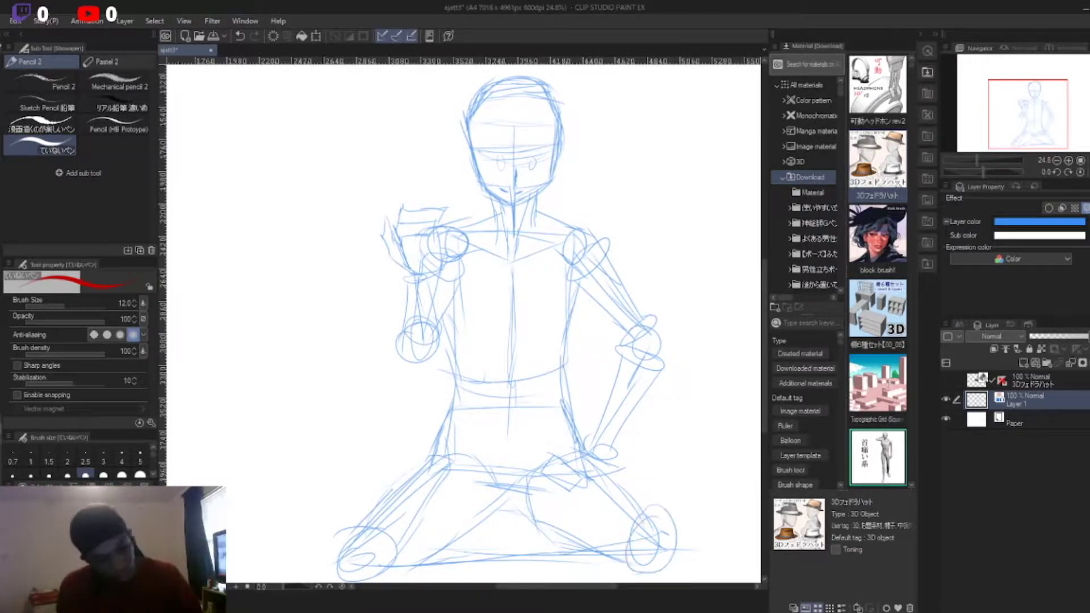
scroll(463, 324, up, 1)
key(k)
scroll(464, 324, down, 1)
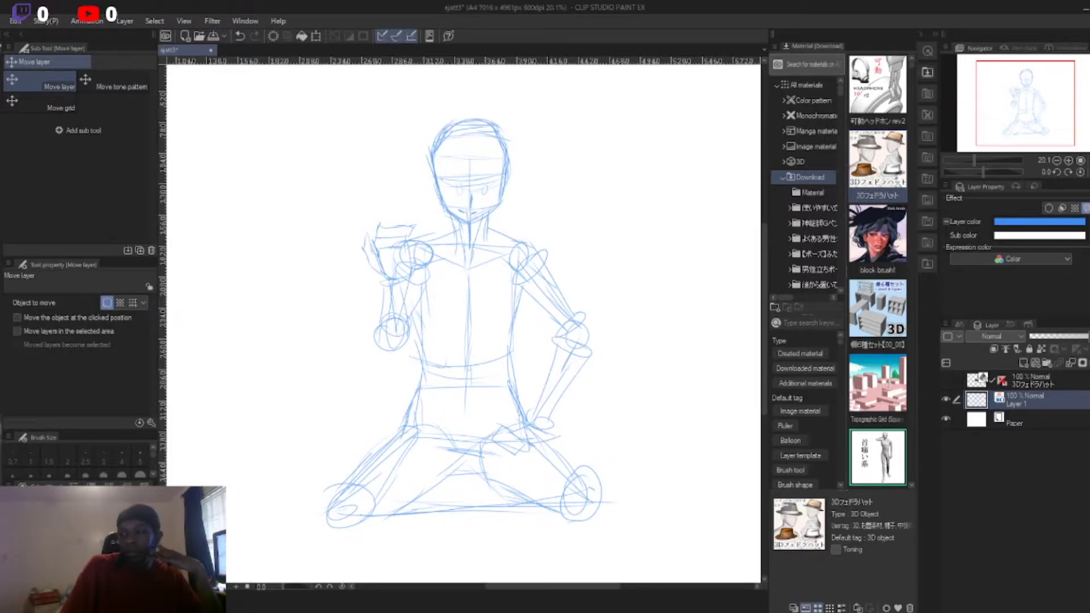
Step: Sketch the fringe strands over the forehead and the side hair framing the face in blue pencil
key(ctrl+plus)
key(p)
drag(493, 143, 465, 261)
drag(481, 152, 436, 282)
drag(467, 117, 449, 246)
drag(463, 177, 446, 243)
mouse_move(513, 134)
mouse_down()
mouse_move(494, 224)
mouse_move(545, 269)
mouse_up()
mouse_move(528, 110)
mouse_down()
mouse_move(573, 213)
mouse_move(578, 255)
mouse_up()
drag(576, 205, 548, 284)
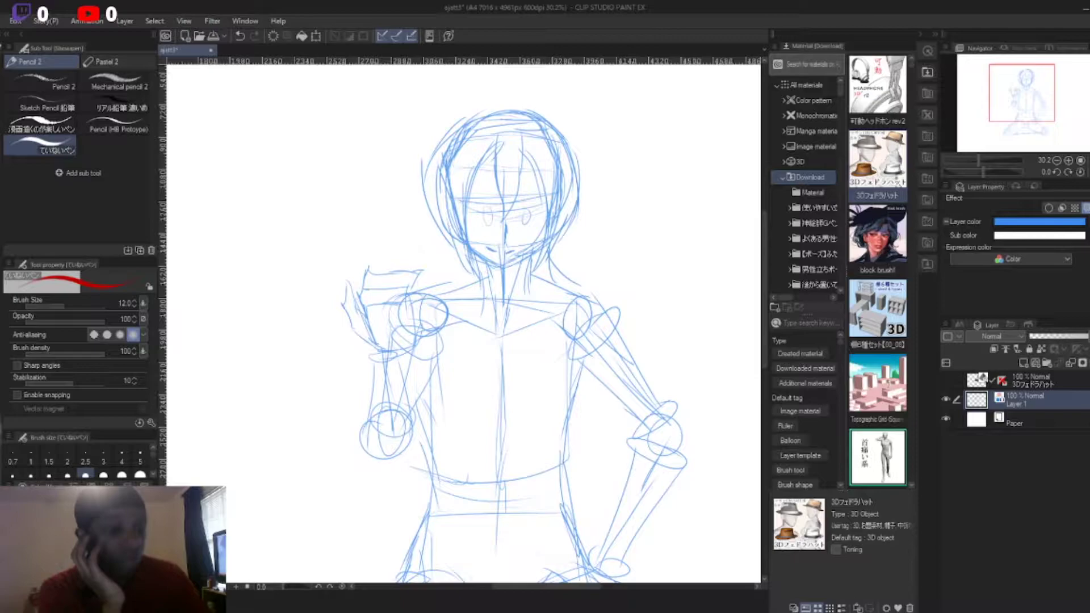
Step: Build up the outer volume of the hair around the crown and down to the neck on both sides
drag(579, 162, 565, 271)
drag(470, 243, 456, 276)
drag(457, 122, 427, 210)
drag(463, 241, 424, 292)
drag(496, 105, 576, 162)
mouse_move(550, 111)
mouse_down()
mouse_move(594, 215)
mouse_move(561, 221)
mouse_up()
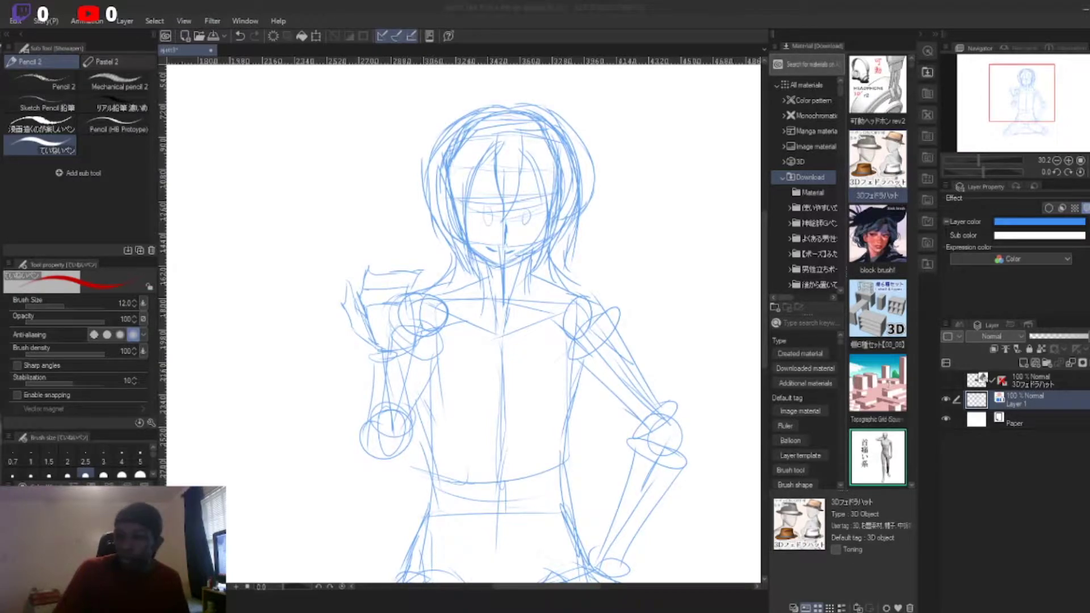
Step: Sketch rough glasses across the eyes
scroll(463, 324, down, 3)
scroll(463, 323, up, 5)
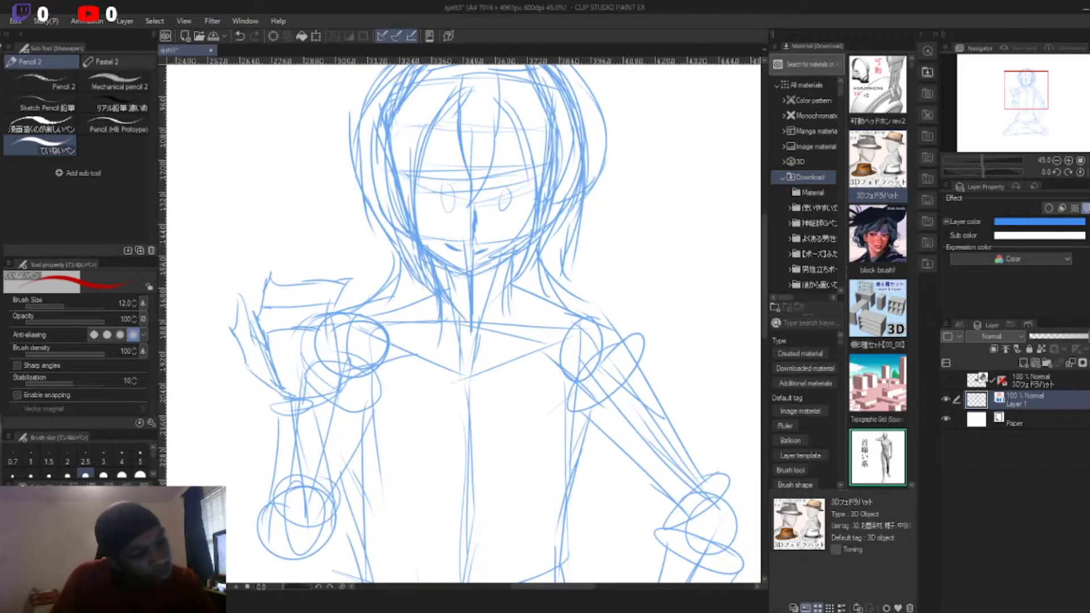
mouse_move(420, 199)
mouse_down()
mouse_move(461, 223)
mouse_move(540, 224)
mouse_up()
scroll(463, 323, down, 3)
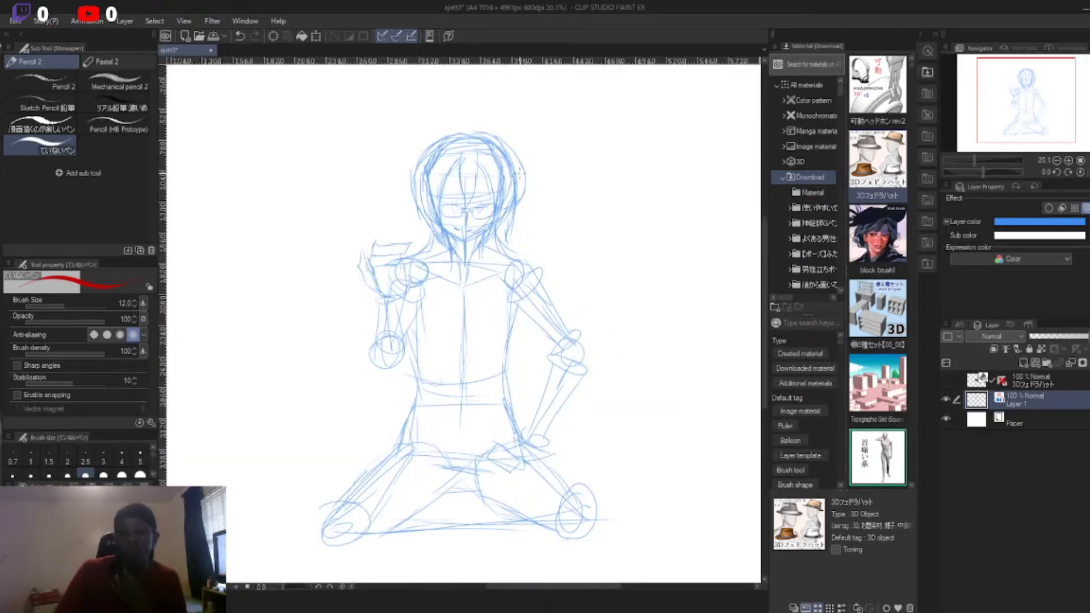
Step: Fade the blue sketch layer to 61% opacity and add a new layer above it
key(ctrl+shift+n)
scroll(464, 324, up, 3)
Step: Draw the first fringe strand and the long side lock beside the face in red on the new layer
mouse_move(448, 175)
mouse_down()
mouse_move(414, 243)
mouse_move(438, 378)
mouse_up()
drag(436, 374, 377, 245)
drag(418, 142, 444, 392)
Step: Draw the eyes, eyebrows, nose and smiling mouth in red over the blue face guide
mouse_move(447, 284)
mouse_down()
mouse_move(411, 278)
mouse_move(451, 288)
mouse_up()
mouse_move(480, 278)
mouse_down()
mouse_move(520, 272)
mouse_move(472, 290)
mouse_move(495, 281)
mouse_up()
mouse_move(433, 260)
mouse_down()
mouse_move(428, 282)
mouse_move(448, 279)
mouse_move(521, 239)
mouse_up()
drag(419, 242, 445, 239)
drag(467, 275, 460, 321)
drag(437, 321, 483, 322)
Step: Draw the central fringe strands and the opposite side lock in red
drag(448, 172, 471, 278)
drag(489, 173, 500, 353)
drag(544, 270, 494, 349)
drag(534, 173, 548, 307)
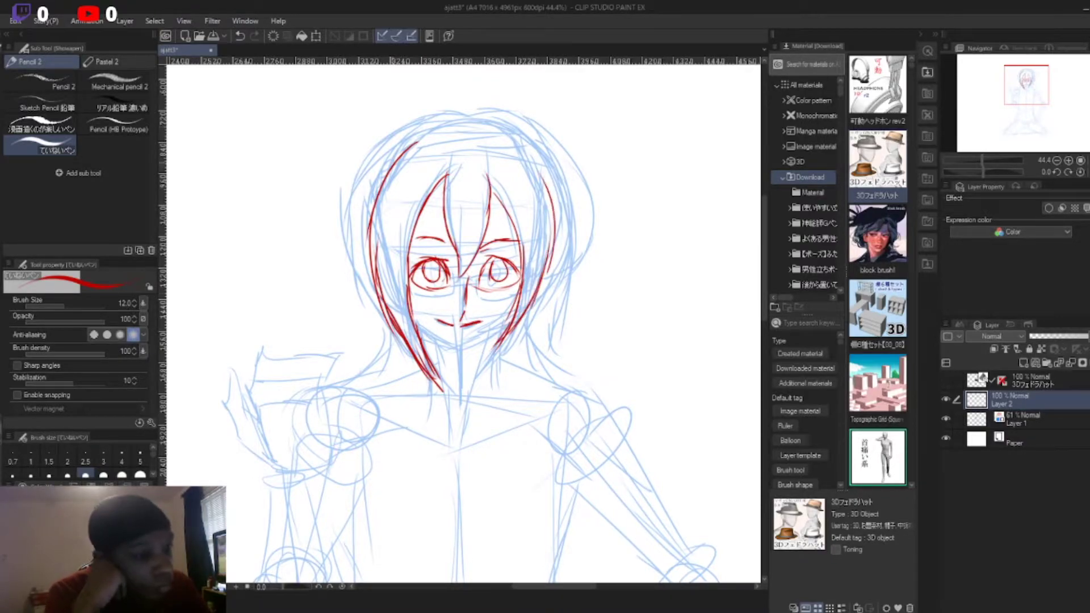
Step: Outline the outer hair in red from the crown down to the flared ends on the shoulders
drag(453, 110, 349, 228)
drag(408, 119, 375, 306)
drag(386, 224, 341, 369)
drag(358, 170, 463, 108)
drag(347, 198, 392, 125)
mouse_move(466, 105)
mouse_down()
mouse_move(579, 256)
mouse_move(520, 375)
mouse_up()
drag(511, 335, 553, 384)
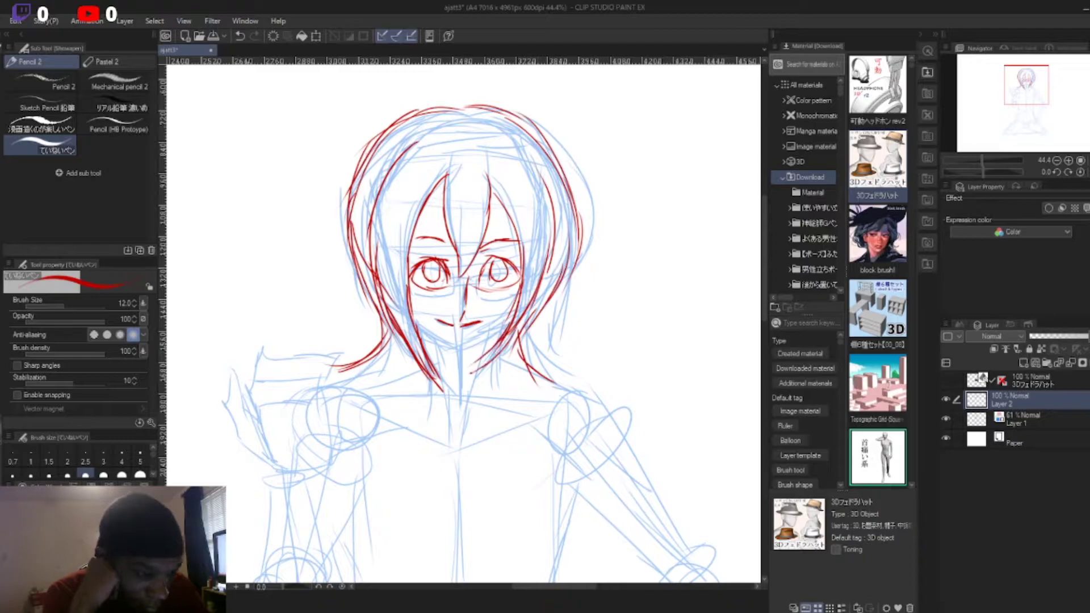
Step: Thicken the red hair outline with extra strokes over the crown, sides and tips
drag(477, 340, 554, 381)
drag(539, 133, 585, 324)
drag(367, 193, 342, 298)
drag(372, 244, 342, 327)
drag(494, 108, 335, 193)
drag(506, 105, 588, 233)
drag(466, 100, 381, 129)
drag(377, 132, 341, 267)
drag(418, 325, 432, 392)
Step: Draw the two glasses lenses and bridge in red, then rework the mouth and eyebrow
drag(457, 272, 412, 287)
mouse_move(412, 287)
mouse_down()
mouse_move(457, 298)
mouse_move(440, 265)
mouse_up()
mouse_move(460, 278)
mouse_down()
mouse_move(489, 301)
mouse_move(531, 281)
mouse_up()
drag(531, 281, 488, 301)
click(452, 302)
drag(430, 318, 493, 319)
drag(483, 242, 525, 249)
Step: Draw the crossed kimono collar, the waist belt and the spread garment over the kneeling legs in red
key(ctrl+minus)
key(ctrl+minus)
mouse_move(426, 303)
mouse_down()
mouse_move(444, 338)
mouse_move(392, 404)
mouse_up()
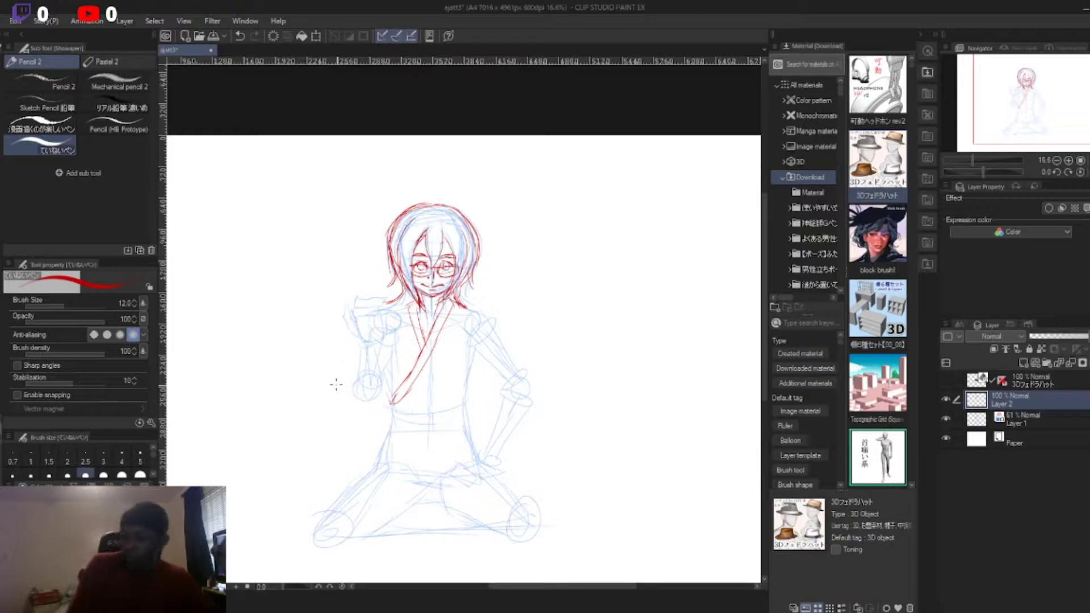
drag(468, 420, 386, 425)
mouse_move(385, 439)
mouse_down()
mouse_move(476, 436)
mouse_move(474, 425)
mouse_up()
mouse_move(387, 447)
mouse_down()
mouse_move(299, 537)
mouse_move(383, 559)
mouse_up()
mouse_move(430, 454)
mouse_down()
mouse_move(343, 563)
mouse_move(551, 538)
mouse_up()
drag(430, 462, 503, 553)
Step: Draw the shoulder and the sleeve around the bent arm that rests at the hip in red
mouse_move(462, 295)
mouse_down()
mouse_move(426, 370)
mouse_move(513, 359)
mouse_up()
drag(497, 322, 538, 404)
drag(481, 344, 460, 371)
drag(528, 427, 514, 517)
drag(467, 458, 500, 483)
drag(495, 419, 486, 502)
drag(507, 359, 490, 391)
drag(514, 382, 493, 425)
Step: Draw the hanging sleeve of the raised arm and the torso sides of the kimono in red
drag(361, 345, 341, 426)
drag(342, 424, 382, 418)
mouse_move(380, 353)
mouse_down()
mouse_move(379, 371)
mouse_move(346, 330)
mouse_move(359, 289)
mouse_move(370, 289)
mouse_move(374, 319)
mouse_move(387, 312)
mouse_move(391, 323)
mouse_move(375, 364)
mouse_move(388, 395)
mouse_up()
drag(472, 369, 471, 431)
drag(404, 379, 383, 427)
Step: Draw the hand and fingers resting on the thigh in red
drag(475, 456, 444, 479)
mouse_move(461, 481)
mouse_down()
mouse_move(477, 490)
mouse_move(477, 474)
mouse_up()
drag(471, 466, 452, 483)
mouse_move(480, 473)
mouse_down()
mouse_move(449, 483)
mouse_move(467, 484)
mouse_up()
drag(452, 475, 476, 487)
Step: Redraw the smiling mouth in red with a stroke on each side
scroll(431, 267, up, 8)
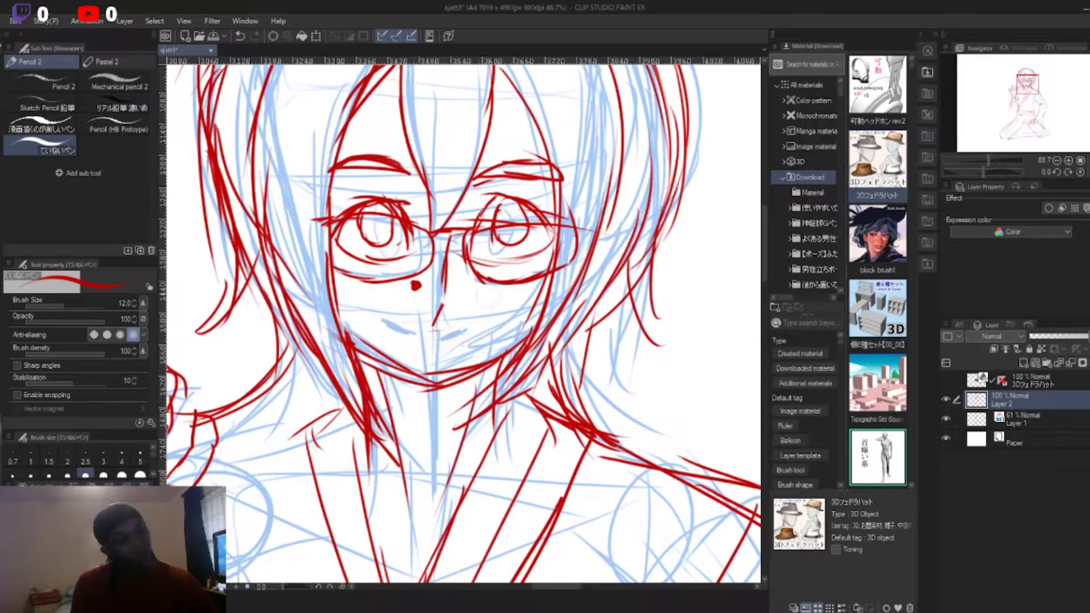
drag(441, 335, 484, 329)
drag(385, 324, 434, 336)
scroll(432, 267, down, 8)
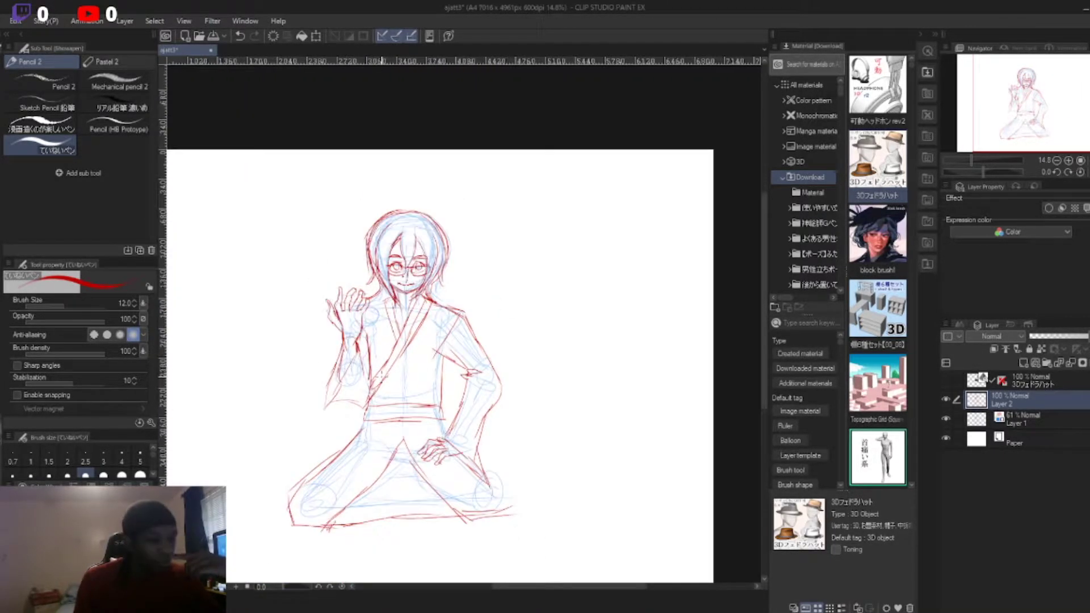
Step: Show the 3D fedora layer and move the hat onto the raised hand
click(1028, 381)
click(945, 380)
key(o)
drag(392, 369, 339, 292)
Step: Set the hat layer's opacity to 35% and place it below Layer 1, directly above the paper
drag(1088, 336, 1051, 336)
drag(977, 380, 977, 427)
click(339, 292)
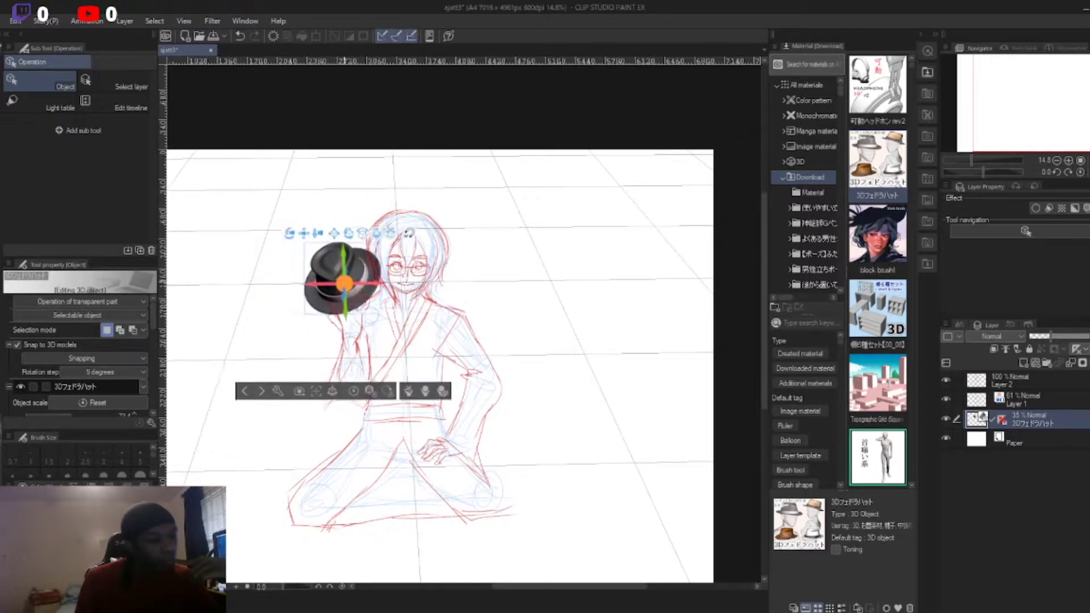
Step: Trace the fedora's crown, top crease and band in red on Layer 2
click(1011, 381)
scroll(340, 278, up, 5)
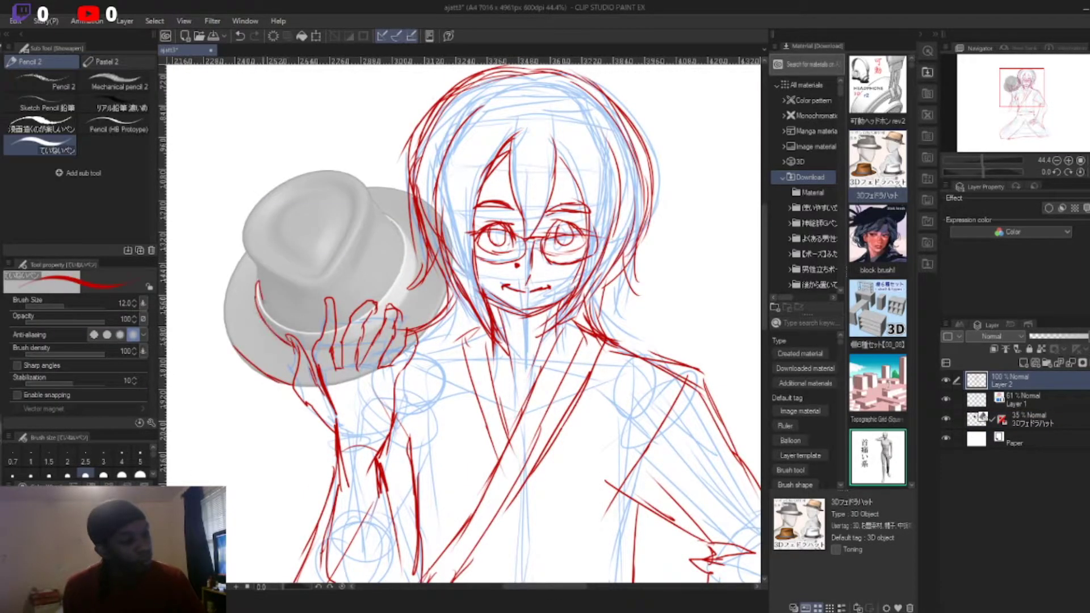
drag(375, 213, 404, 304)
mouse_move(395, 222)
mouse_down()
mouse_move(417, 313)
mouse_move(324, 167)
mouse_move(241, 252)
mouse_up()
drag(247, 250, 260, 292)
drag(365, 203, 323, 282)
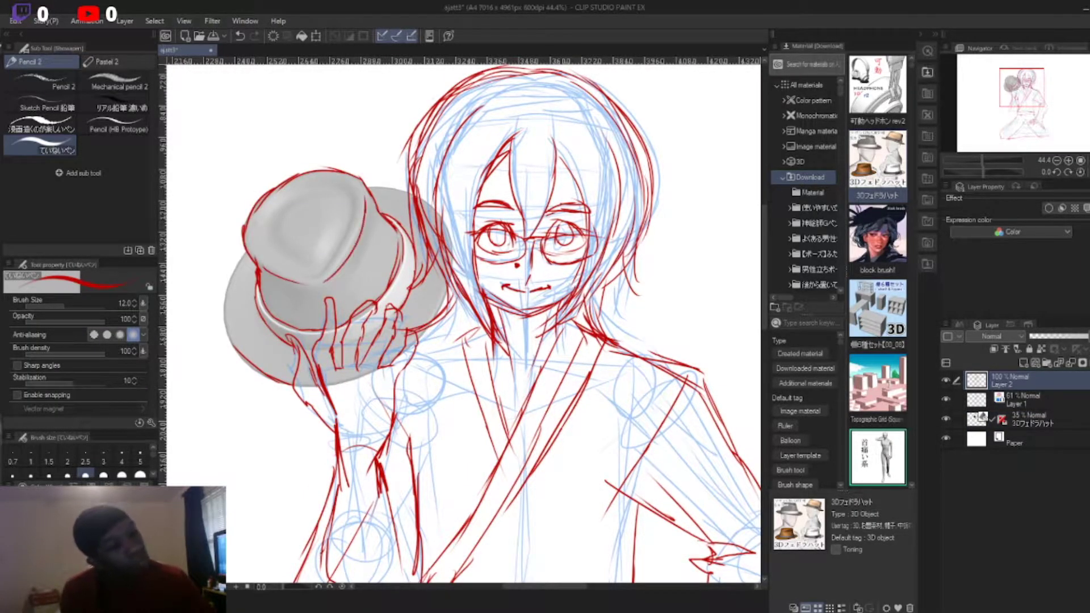
Step: Trace the fedora's brim in red and add strokes for the kimono's neckline and the shoulder beside the hat
drag(247, 254, 287, 386)
drag(250, 250, 224, 321)
mouse_move(369, 184)
mouse_down()
mouse_move(425, 193)
mouse_move(455, 341)
mouse_up()
mouse_move(437, 210)
mouse_down()
mouse_move(448, 318)
mouse_move(408, 354)
mouse_up()
drag(494, 383, 542, 389)
mouse_move(480, 335)
mouse_down()
mouse_move(527, 434)
mouse_move(510, 448)
mouse_up()
key(ctrl+plus)
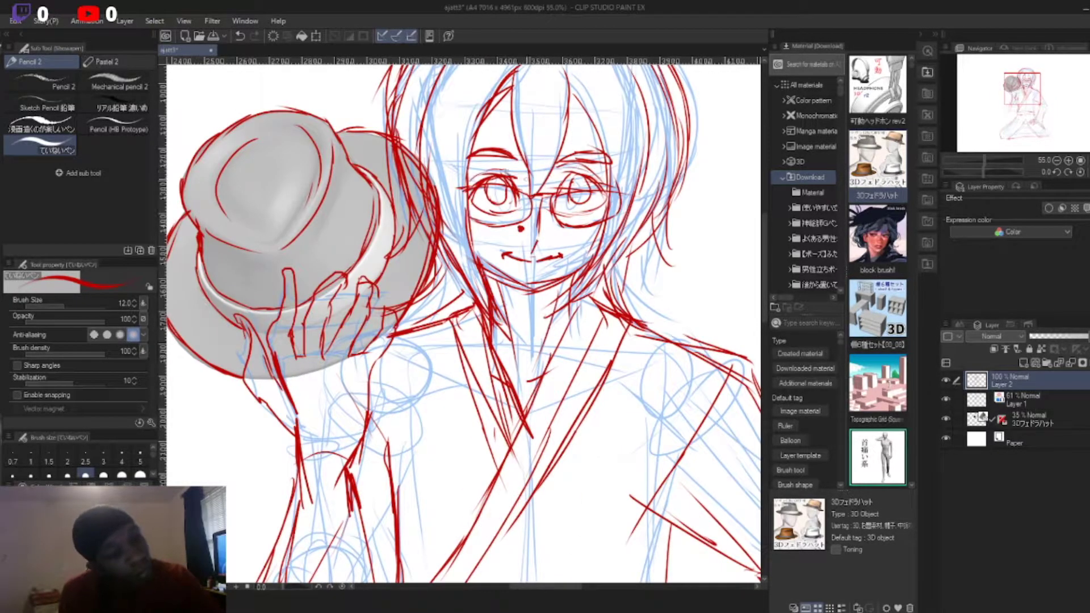
key(ctrl+minus)
key(ctrl+minus)
key(ctrl+minus)
key(ctrl+minus)
key(ctrl+minus)
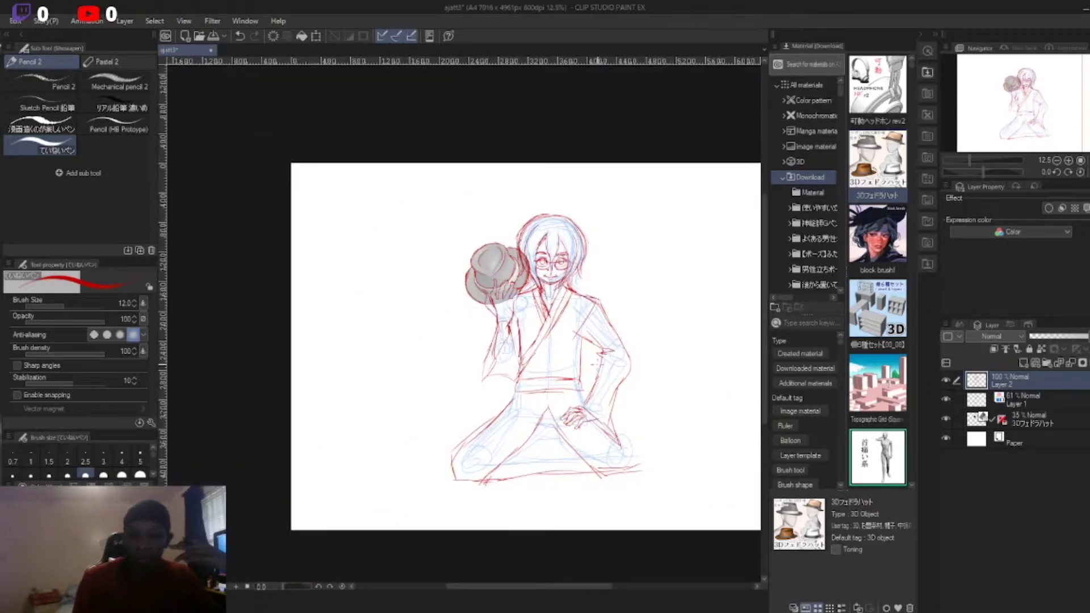
Step: Add a new layer above Layer 2 and sketch the kimono's crossed collar and lapels on it in purple
key(ctrl+shift+n)
key(bracketright)
key(ctrl+plus)
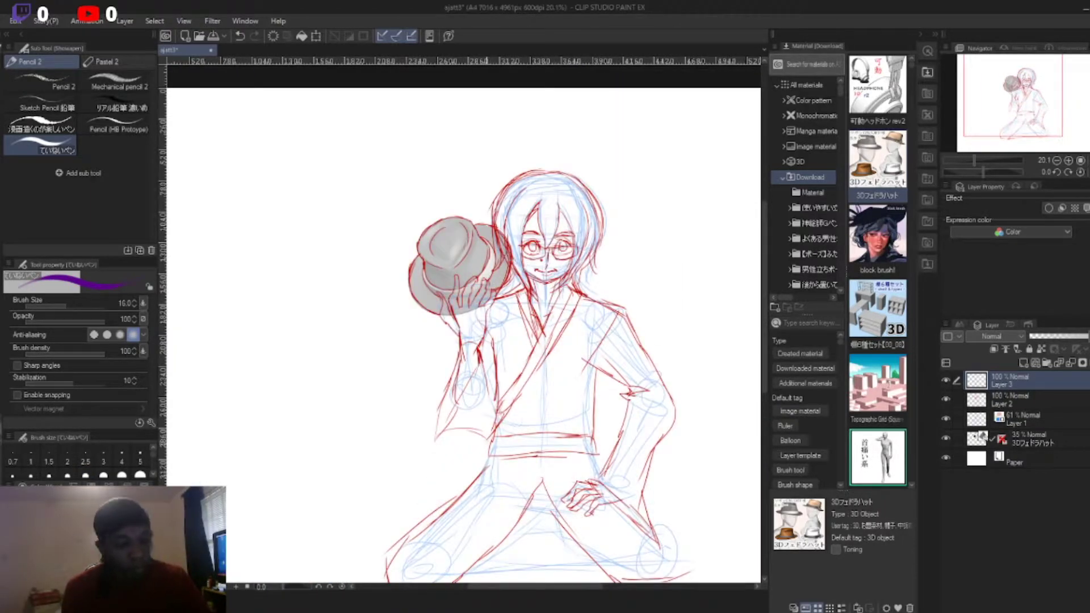
drag(580, 280, 491, 438)
drag(594, 290, 528, 368)
drag(569, 327, 489, 446)
mouse_move(504, 284)
mouse_down()
mouse_move(539, 339)
mouse_move(536, 366)
mouse_up()
Step: Sketch the kimono's torso edges, waistline and both hanging sleeves in purple
mouse_move(594, 297)
mouse_down()
mouse_move(640, 316)
mouse_move(581, 385)
mouse_up()
mouse_move(631, 311)
mouse_down()
mouse_move(582, 385)
mouse_move(679, 394)
mouse_move(661, 548)
mouse_up()
drag(591, 480, 622, 516)
drag(624, 392, 590, 482)
mouse_move(619, 366)
mouse_down()
mouse_move(588, 440)
mouse_move(489, 443)
mouse_up()
drag(493, 374, 492, 407)
drag(480, 363, 425, 454)
drag(425, 455, 489, 439)
drag(493, 328, 489, 420)
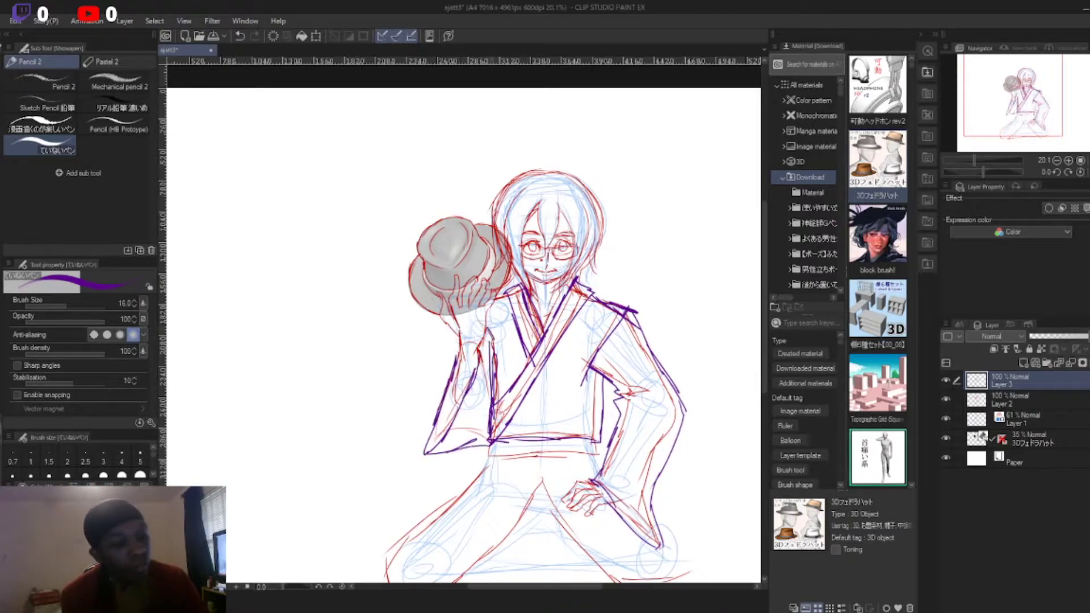
Step: Add Layer 4 and move it to the top of the layer stack, above the purple kimono layer
key(alt+bracketleft)
key(x)
key(ctrl+shift+n)
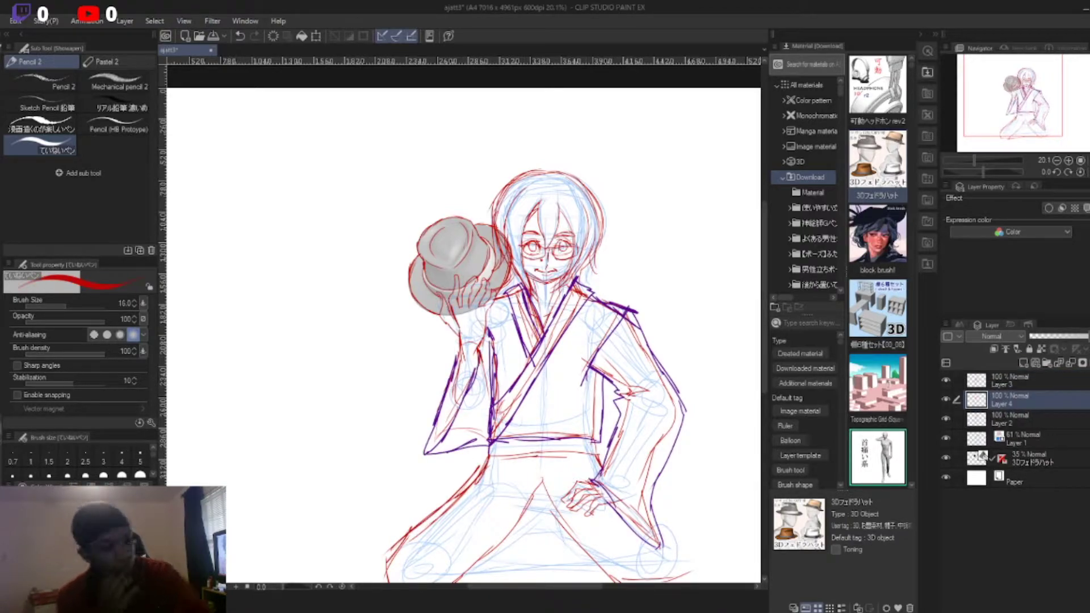
scroll(463, 323, down, 2)
scroll(463, 323, right, 2)
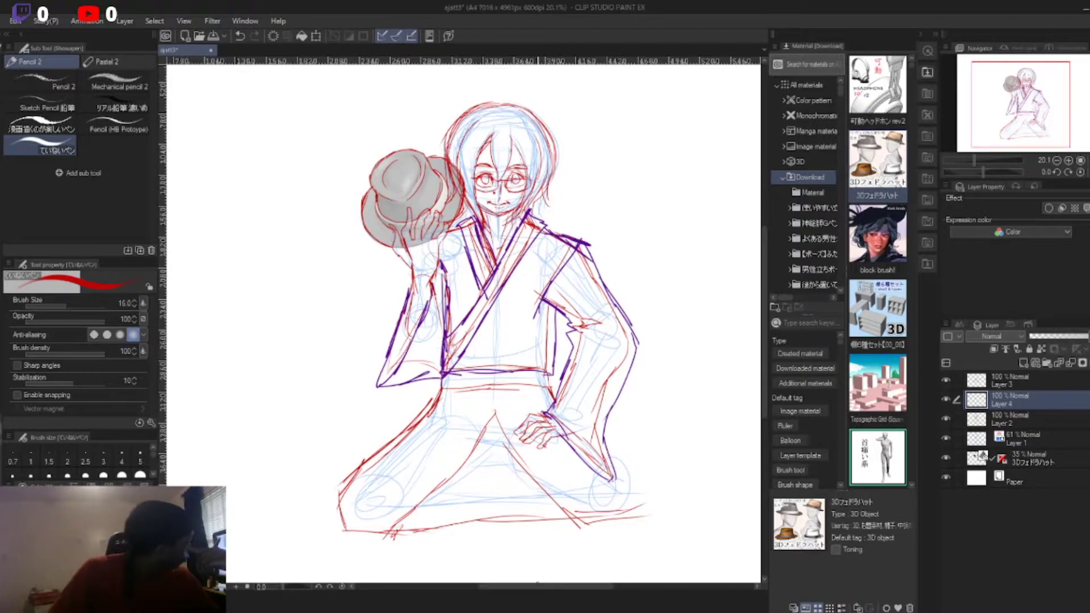
scroll(504, 170, up, 1)
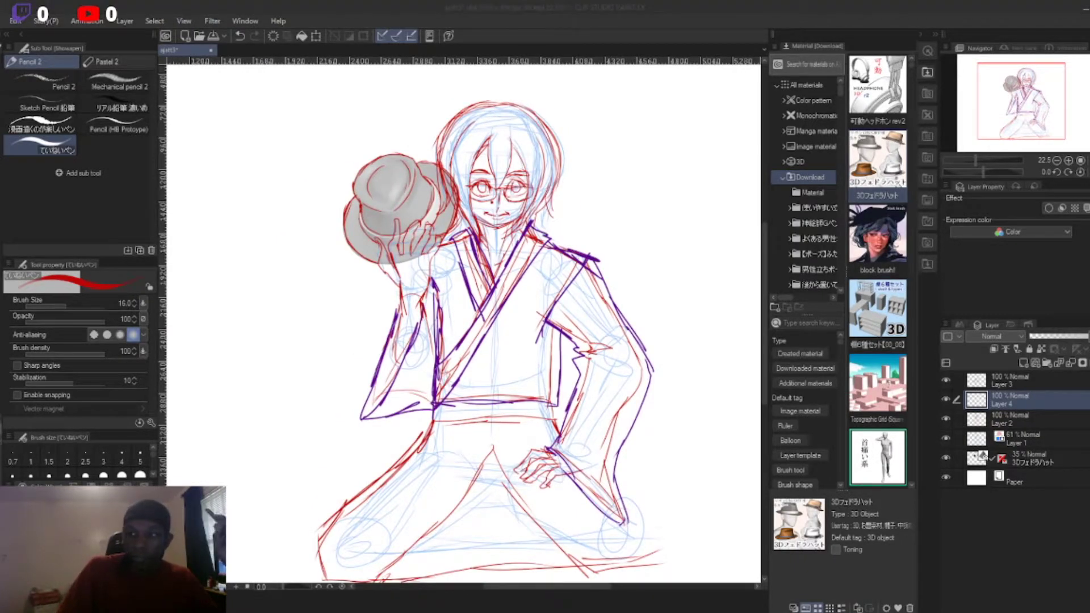
key(alt+bracketleft)
key(ctrl+bracketright)
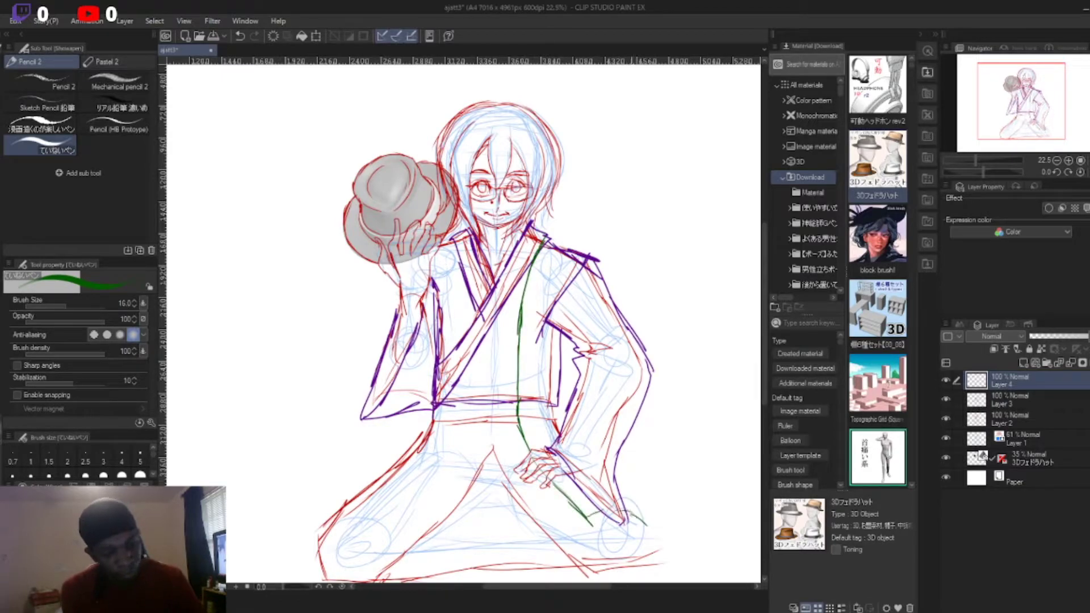
Step: Sketch the haori's front panel, shoulder and long sleeve over the arm resting on the hip in green
mouse_move(562, 235)
mouse_down()
mouse_move(533, 449)
mouse_move(590, 510)
mouse_up()
drag(567, 311, 563, 427)
drag(568, 347, 554, 453)
drag(559, 246, 624, 335)
mouse_move(602, 259)
mouse_down()
mouse_move(661, 371)
mouse_move(636, 527)
mouse_up()
Step: Sketch the haori's other front panel and its draping sleeve around the raised arm in green
drag(434, 274, 431, 374)
mouse_move(460, 268)
mouse_down()
mouse_move(469, 378)
mouse_move(391, 527)
mouse_up()
drag(434, 438, 361, 512)
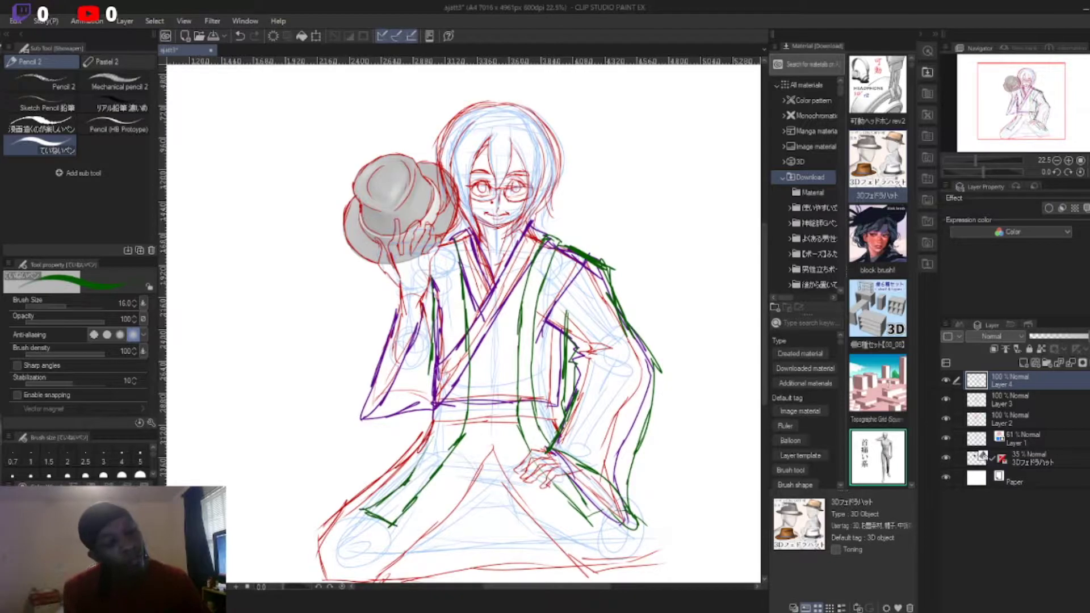
drag(458, 250, 446, 341)
drag(453, 392, 415, 471)
drag(435, 347, 384, 476)
drag(415, 432, 338, 508)
drag(426, 311, 381, 411)
drag(397, 383, 350, 467)
drag(406, 299, 356, 420)
drag(412, 349, 376, 415)
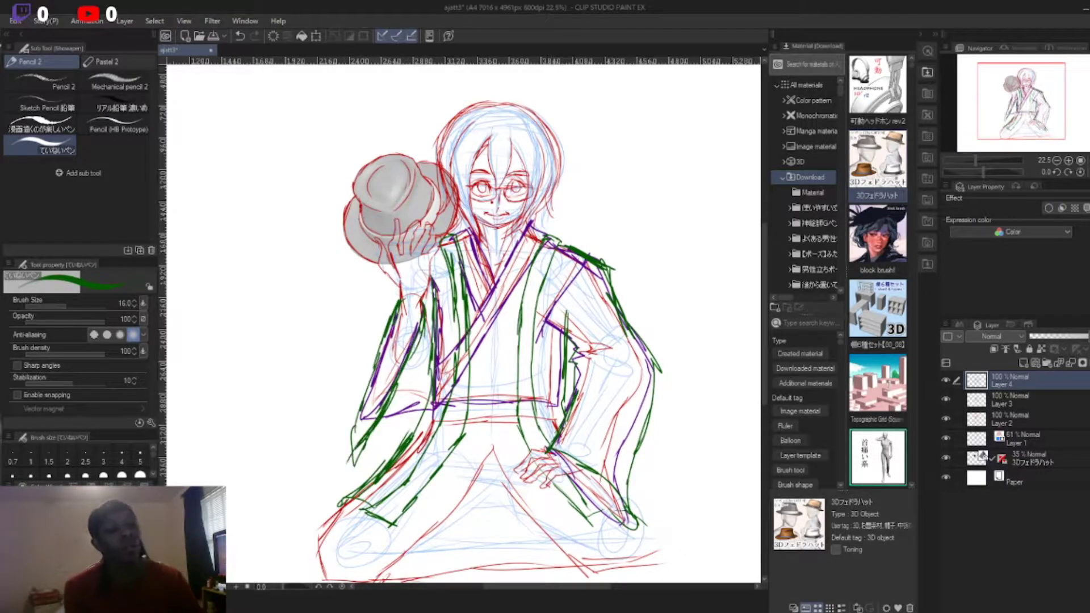
Step: Reinforce the haori's front edges in green and draw a flower-shaped ornament with a tied cord at the waist
mouse_move(535, 241)
mouse_down()
mouse_move(514, 474)
mouse_move(527, 449)
mouse_up()
drag(563, 480, 593, 525)
drag(434, 352, 410, 438)
drag(390, 458, 342, 505)
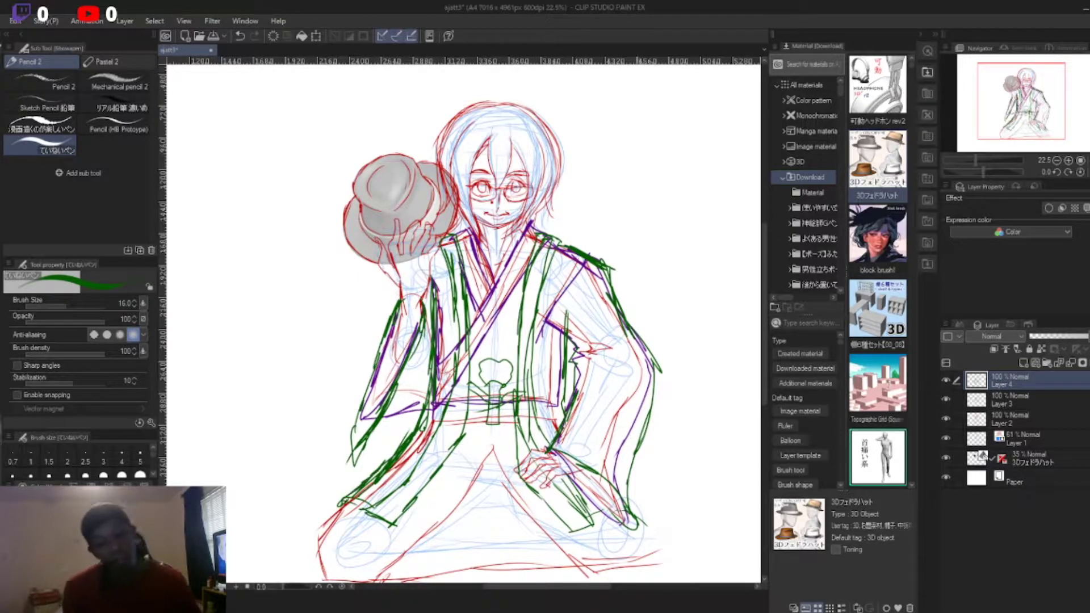
Step: Group Layers 2, 3 and 4 into a folder and hide the 3D hat and the blue rough on Layer 1
key(ctrl+g)
click(946, 419)
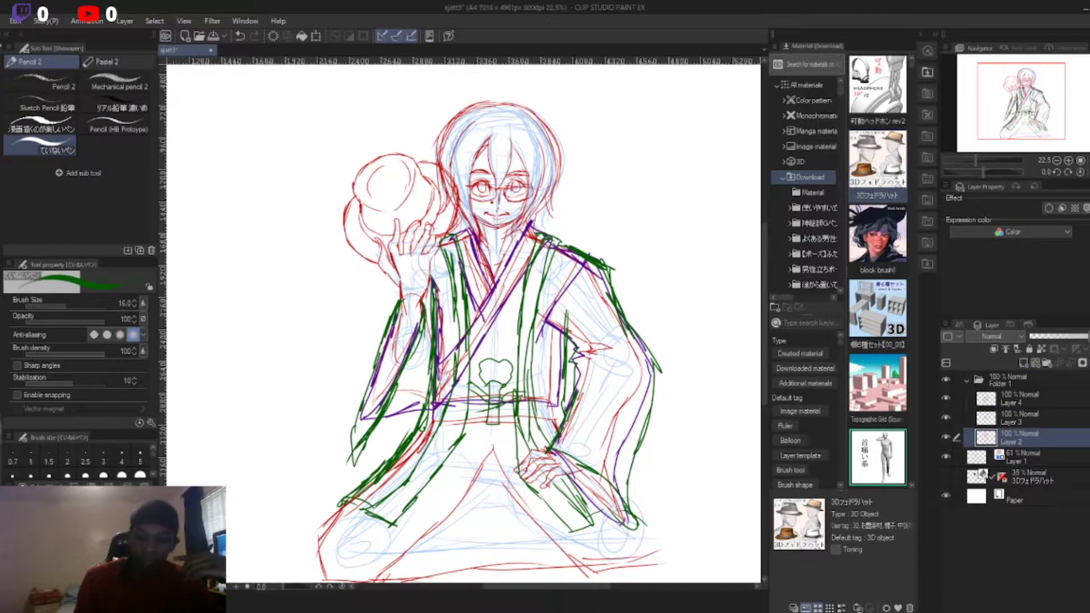
click(945, 399)
Step: Add a new vector layer above the sketch folder and lower the folder's opacity to 47%
key(ctrl+shift+n)
drag(1086, 336, 1057, 336)
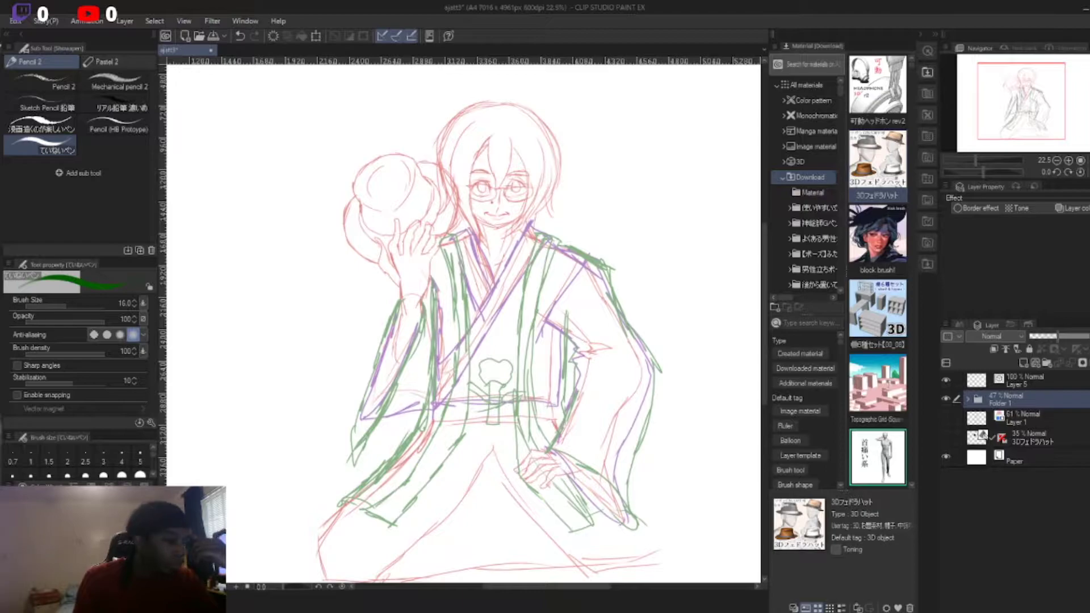
Step: Ink the fedora's outer brim and the raised hand's fingers and palm in black with the G-pen on Layer 5
key(p)
scroll(391, 318, up, 3)
click(1016, 381)
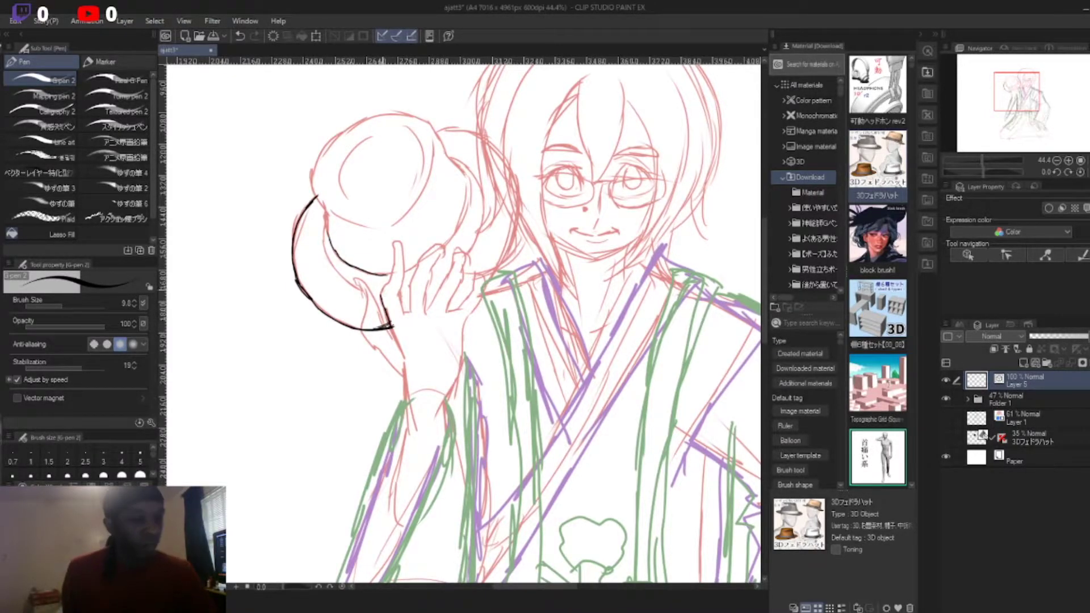
scroll(392, 318, up, 4)
drag(379, 295, 396, 258)
mouse_move(436, 215)
mouse_down()
mouse_move(423, 306)
mouse_move(440, 340)
mouse_move(472, 223)
mouse_move(507, 171)
mouse_move(489, 338)
mouse_up()
mouse_move(534, 272)
mouse_down()
mouse_move(581, 245)
mouse_move(544, 340)
mouse_up()
drag(602, 277, 563, 334)
drag(618, 281, 567, 506)
mouse_move(406, 389)
mouse_down()
mouse_move(363, 463)
mouse_move(404, 454)
mouse_up()
scroll(406, 396, up, 5)
key(ctrl+z)
key(ctrl+z)
Step: Ink the fedora's crown, hatband and the rest of its brim behind the fingers
scroll(443, 391, down, 5)
mouse_move(370, 249)
mouse_down()
mouse_move(349, 188)
mouse_move(555, 143)
mouse_move(549, 275)
mouse_up()
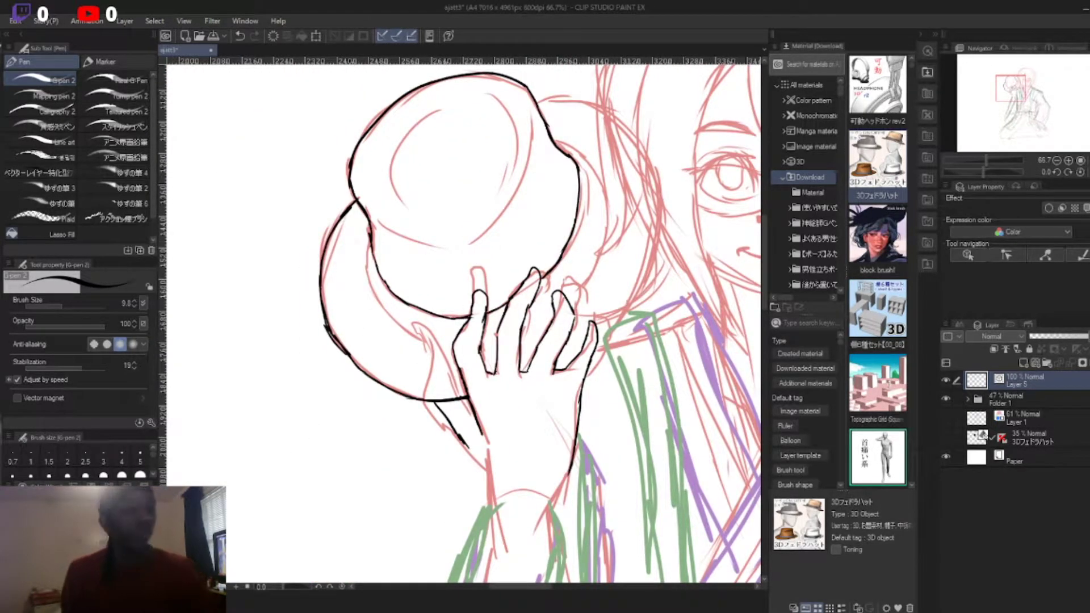
drag(538, 101, 628, 312)
drag(367, 238, 431, 343)
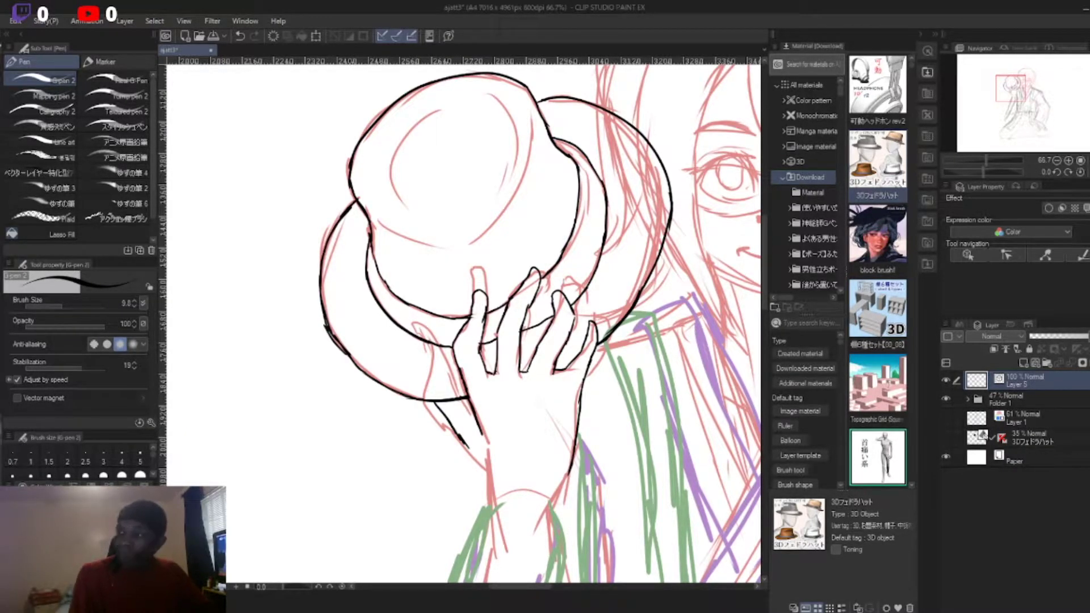
Step: Ink the chin, the side of the face with its hair lock, and the outlines of both eyes
scroll(463, 322, up, 2)
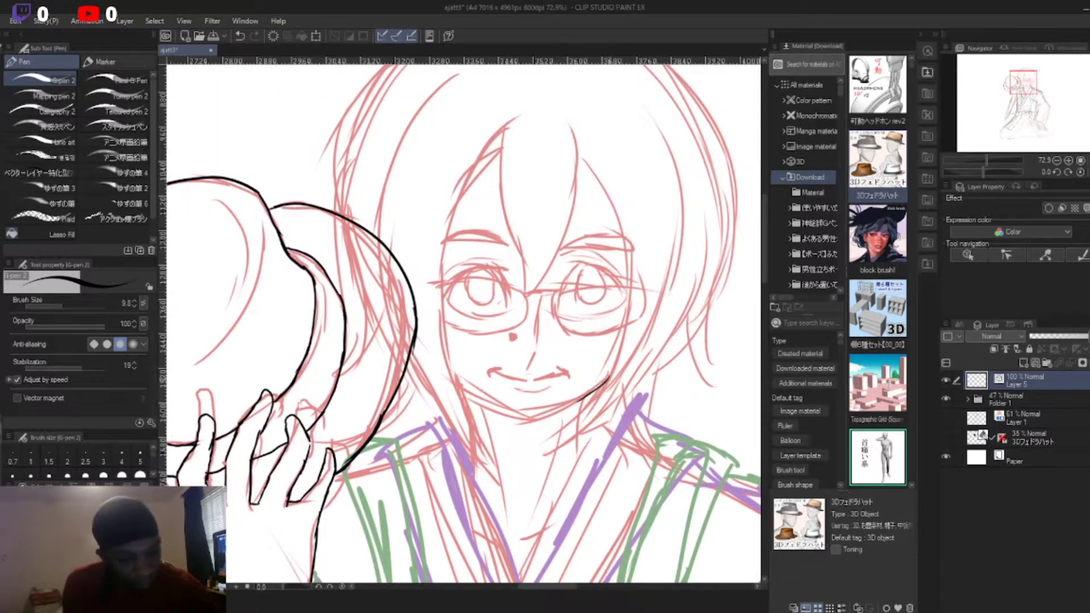
mouse_move(471, 182)
mouse_down()
mouse_move(452, 379)
mouse_move(480, 457)
mouse_up()
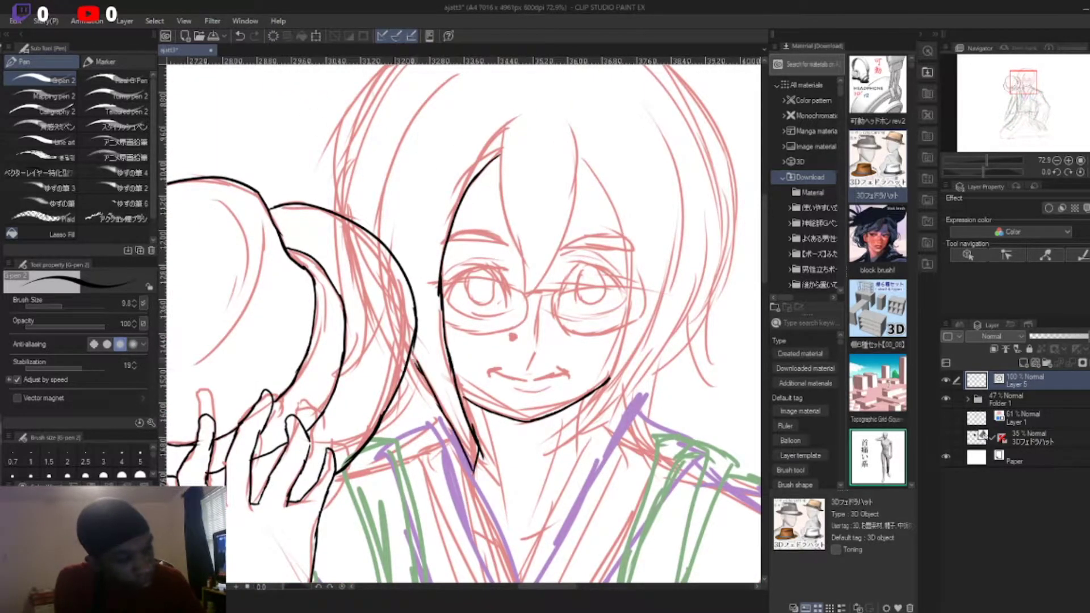
mouse_move(494, 267)
mouse_down()
mouse_move(463, 313)
mouse_move(506, 318)
mouse_up()
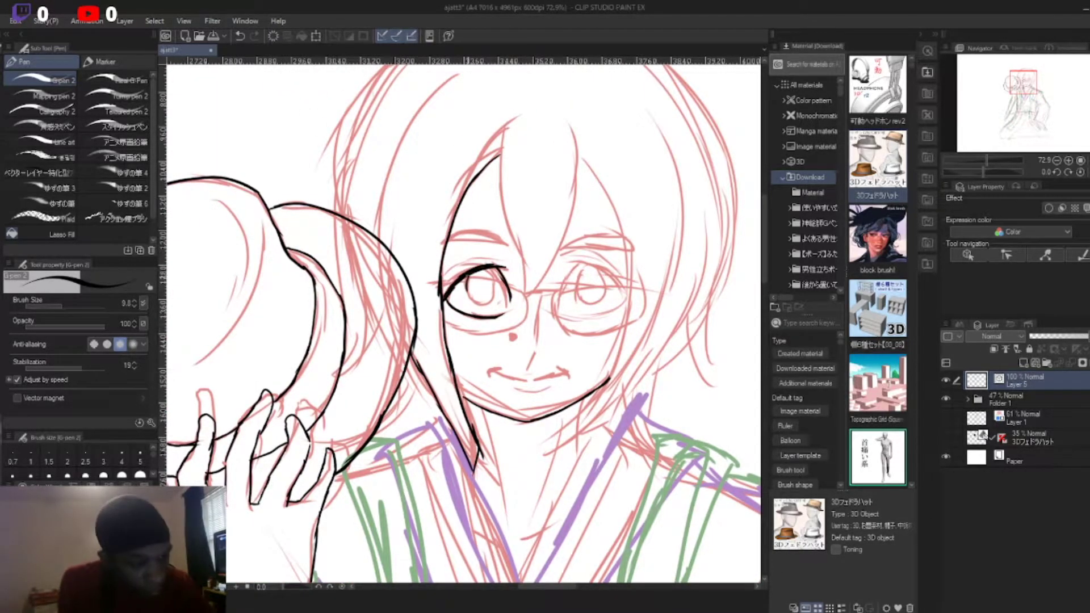
drag(564, 287, 625, 287)
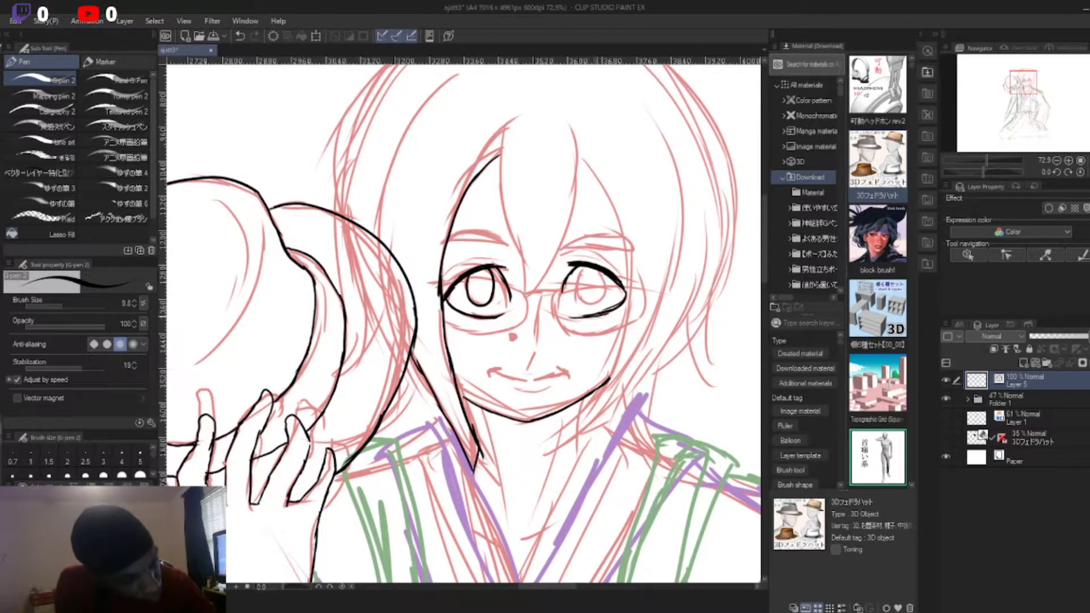
Step: Ink the pointed central bang and the remaining facial features: iris, nose, mole, smiling mouth and eyebrows
mouse_move(500, 134)
mouse_down()
mouse_move(525, 293)
mouse_move(576, 132)
mouse_up()
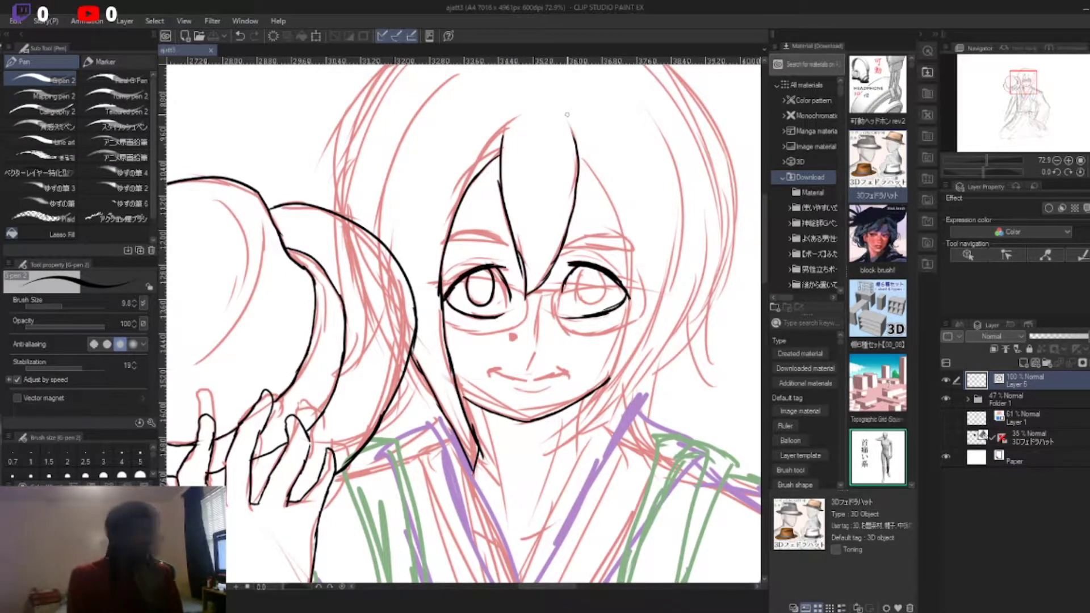
drag(585, 268, 577, 278)
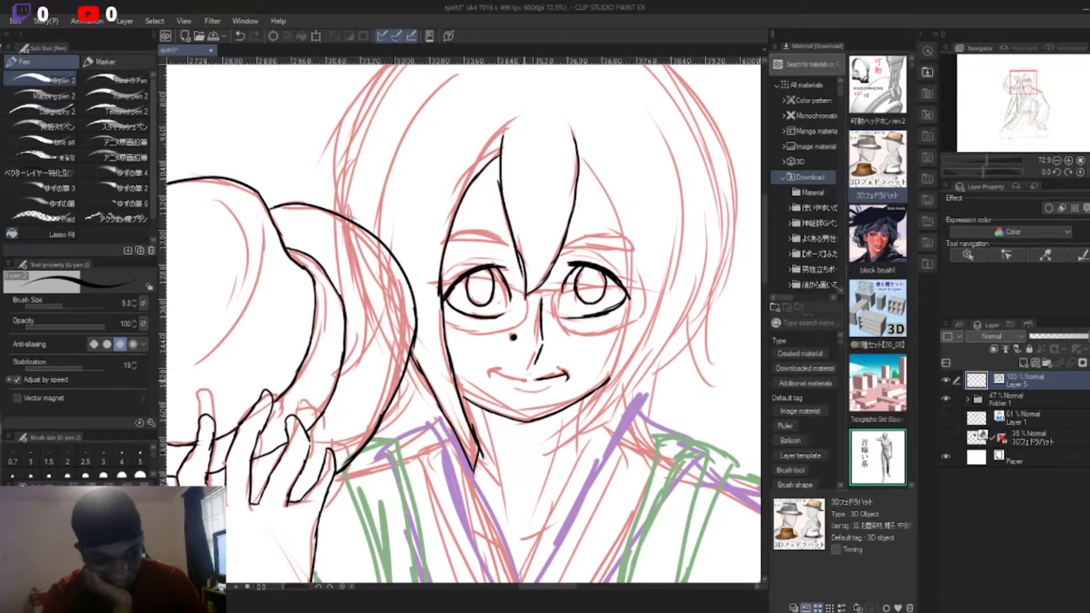
drag(567, 244, 620, 242)
drag(451, 243, 499, 232)
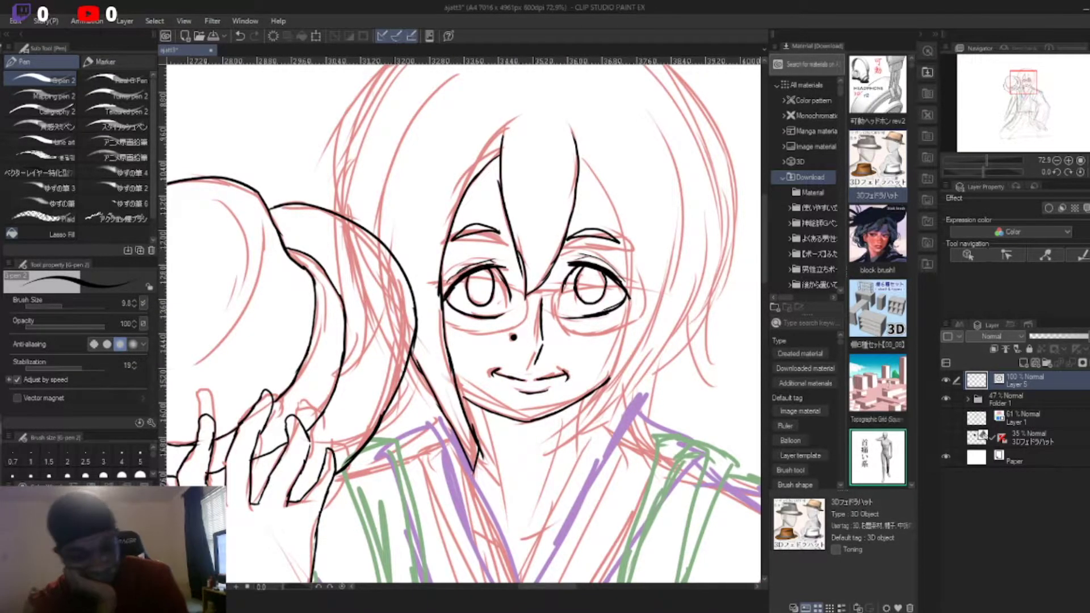
Step: Ink the face-framing strands and the outer contour of the hair down to its flicked tips
drag(628, 275, 552, 446)
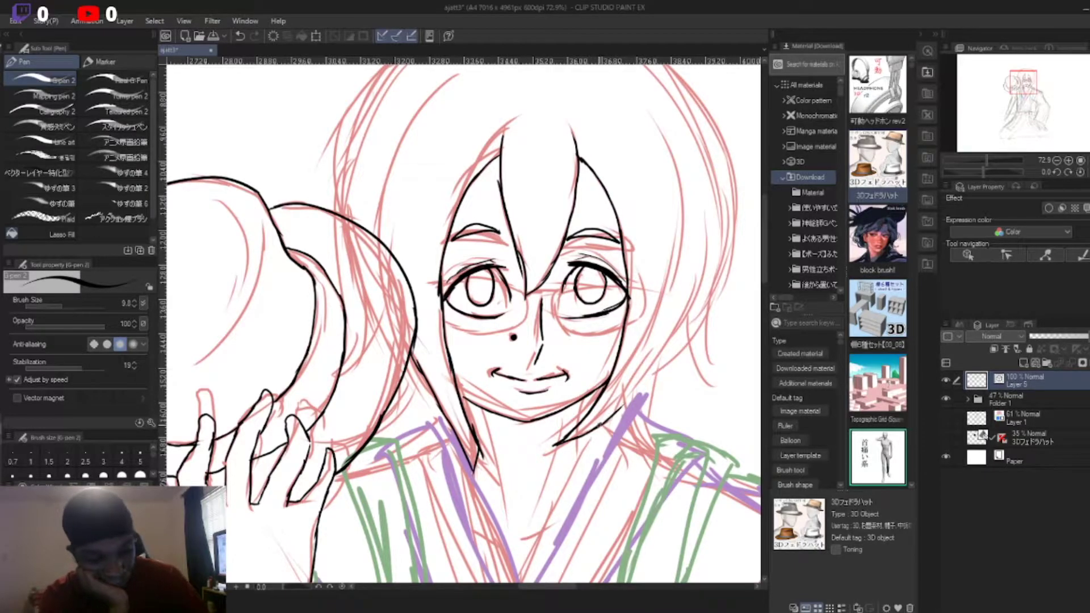
scroll(535, 257, up, 3)
mouse_move(494, 114)
mouse_down()
mouse_move(528, 261)
mouse_move(596, 157)
mouse_up()
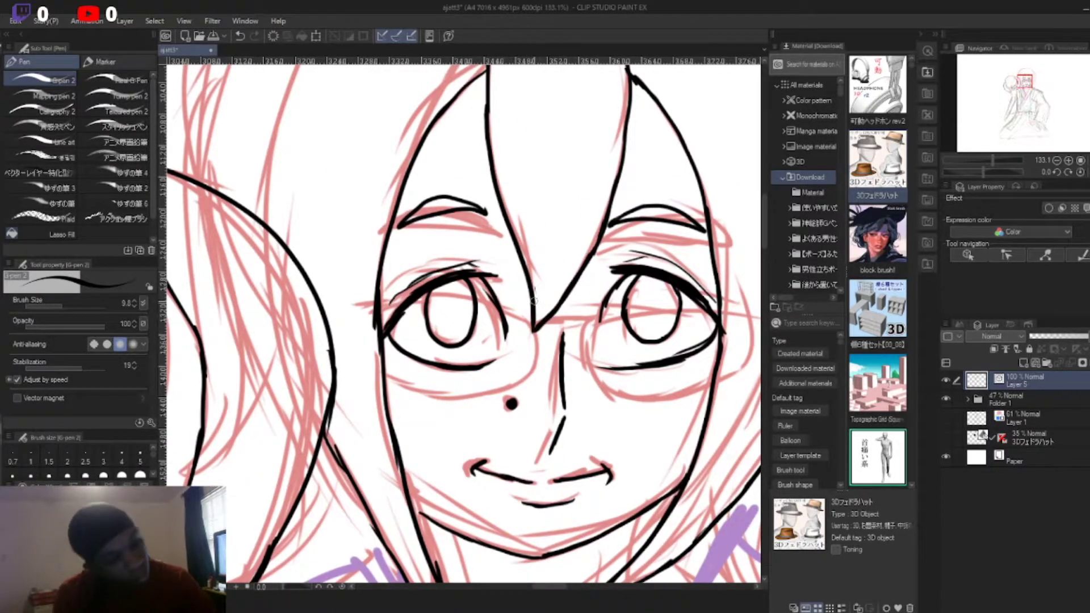
scroll(414, 366, down, 3)
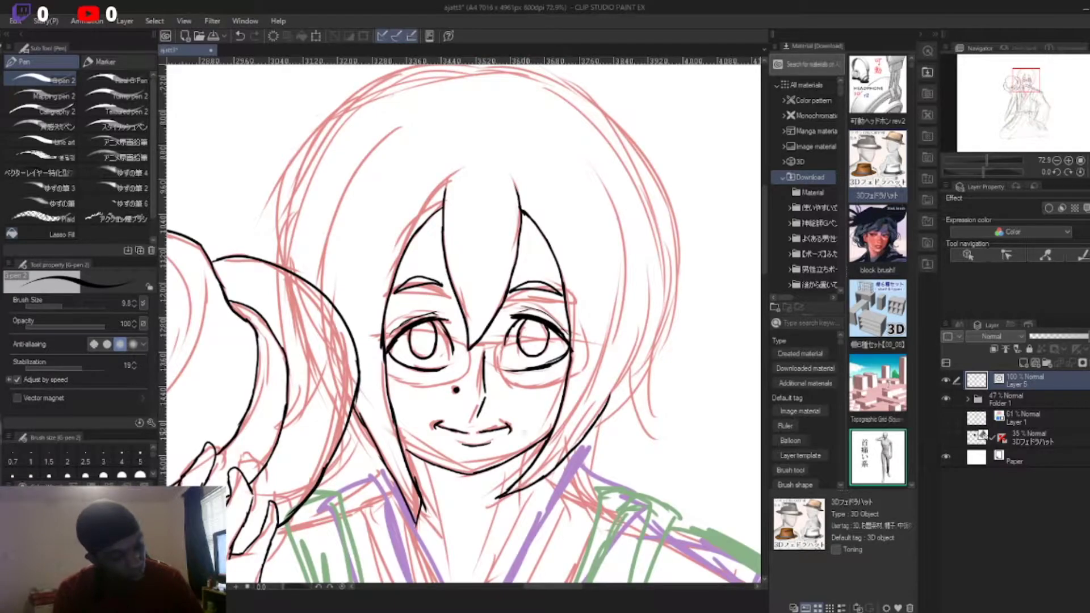
scroll(420, 410, up, 2)
mouse_move(483, 131)
mouse_down()
mouse_move(702, 247)
mouse_move(740, 341)
mouse_move(722, 508)
mouse_move(273, 207)
mouse_move(212, 335)
mouse_move(225, 404)
mouse_up()
drag(323, 258, 271, 412)
mouse_move(670, 290)
mouse_down()
mouse_move(648, 514)
mouse_move(556, 446)
mouse_up()
scroll(454, 341, down, 3)
drag(711, 309, 726, 409)
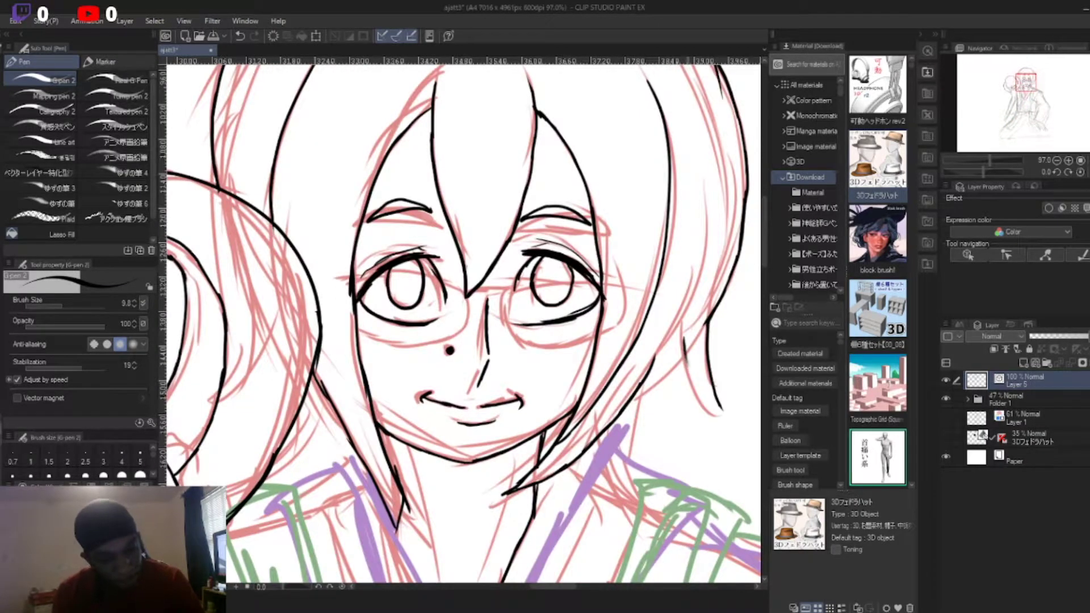
drag(705, 341, 636, 449)
Step: Ink both sides of the neck and the overlapping V-shaped kimono collar
drag(419, 464, 451, 581)
drag(512, 495, 498, 540)
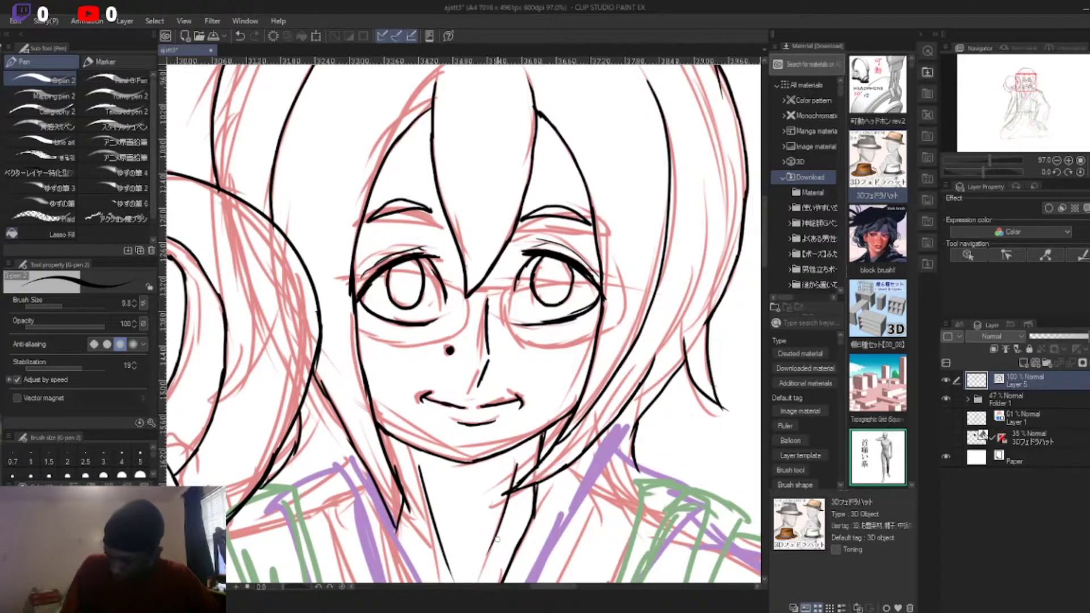
scroll(497, 540, down, 3)
scroll(463, 324, down, 5)
scroll(464, 323, up, 3)
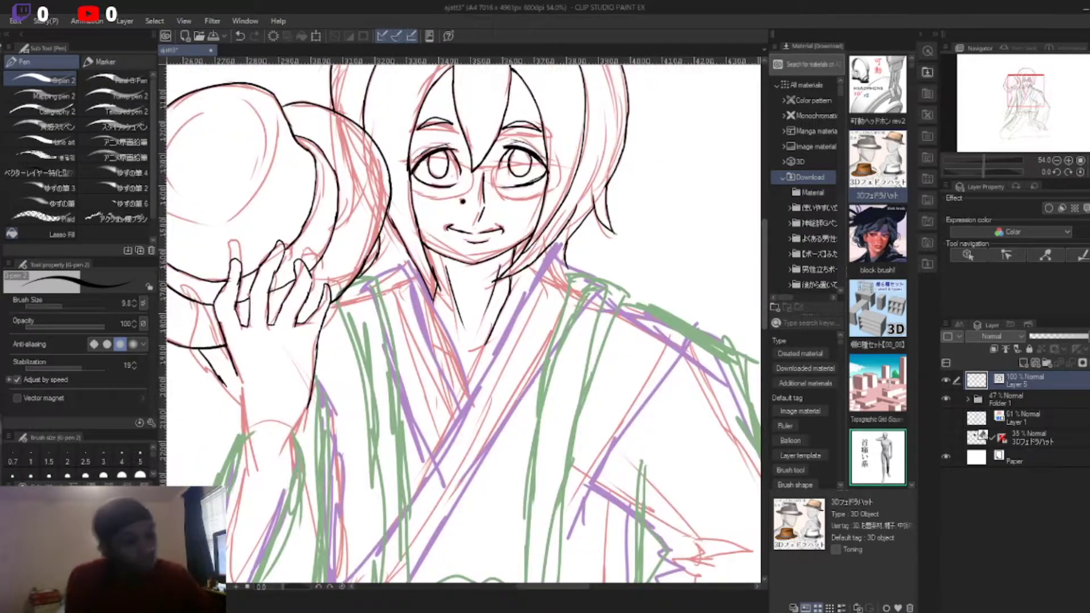
drag(418, 270, 459, 366)
scroll(464, 324, up, 2)
mouse_move(395, 277)
mouse_down()
mouse_move(453, 435)
mouse_move(585, 273)
mouse_up()
drag(353, 290, 388, 268)
drag(381, 423, 448, 436)
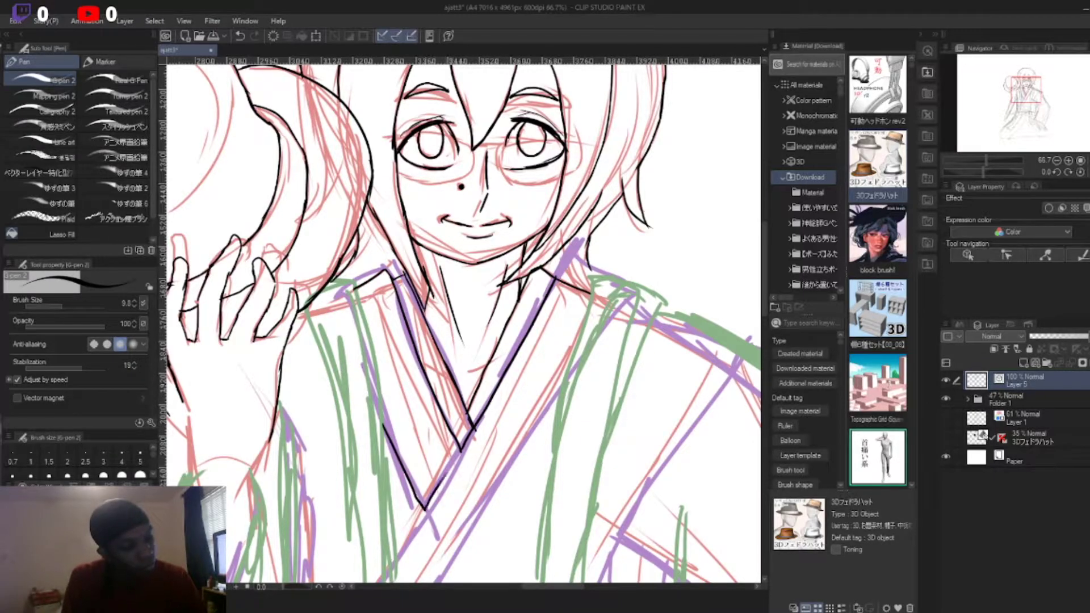
Step: Ink the haori's front edges down from the shoulders and the flower-shaped ornament above the waist cord
drag(330, 277, 396, 580)
drag(666, 301, 542, 571)
scroll(463, 324, down, 3)
mouse_move(451, 531)
mouse_down()
mouse_move(430, 515)
mouse_move(493, 533)
mouse_up()
scroll(463, 323, down, 4)
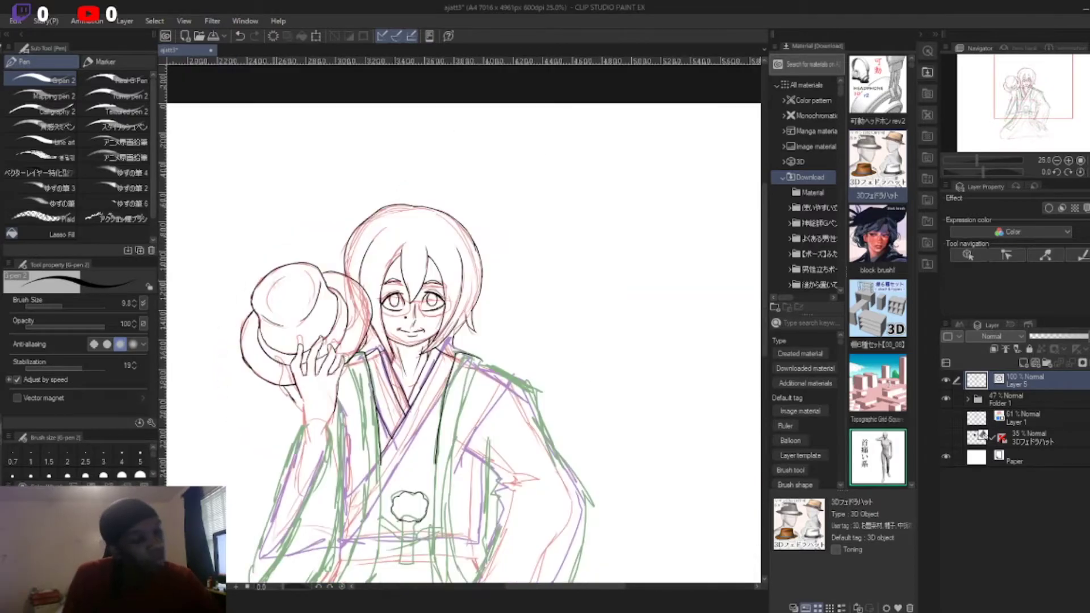
Step: Ink the raised forearm and the draping kimono and haori sleeves hanging from it
scroll(296, 421, up, 5)
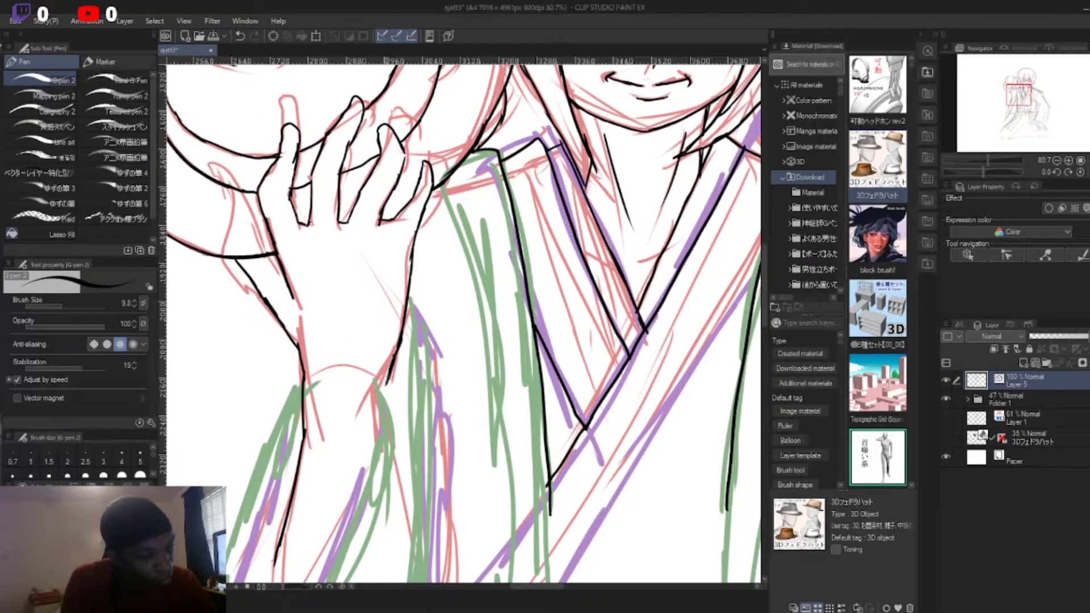
drag(464, 455, 463, 171)
drag(400, 244, 340, 500)
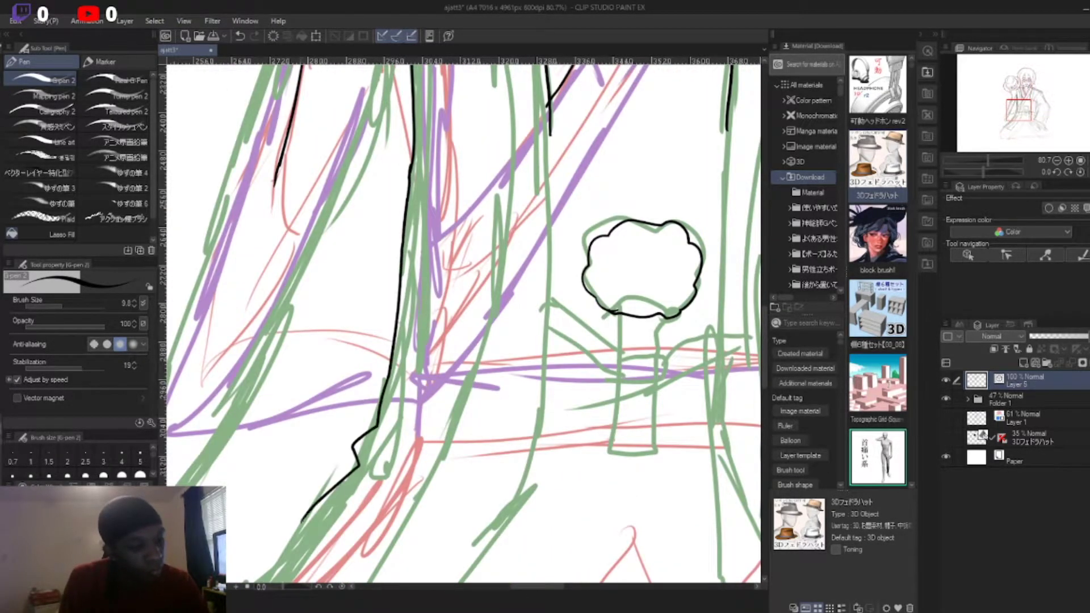
drag(463, 397, 463, 205)
scroll(625, 250, up, 2)
scroll(464, 324, down, 4)
drag(460, 474, 409, 577)
drag(499, 244, 409, 577)
drag(409, 576, 543, 451)
scroll(463, 324, down, 2)
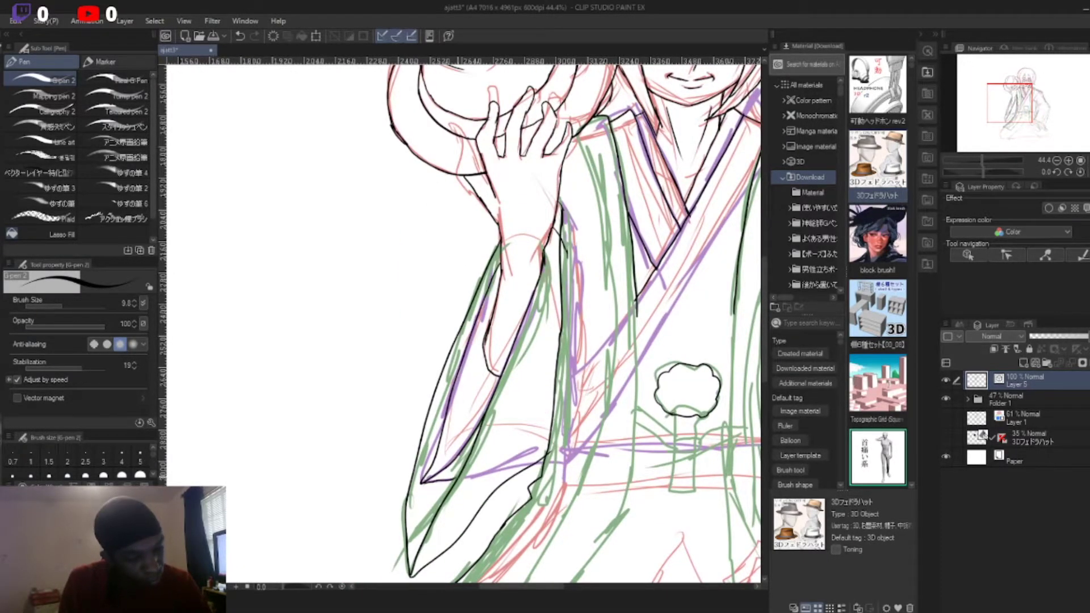
scroll(464, 323, up, 5)
scroll(463, 324, down, 8)
scroll(464, 323, up, 8)
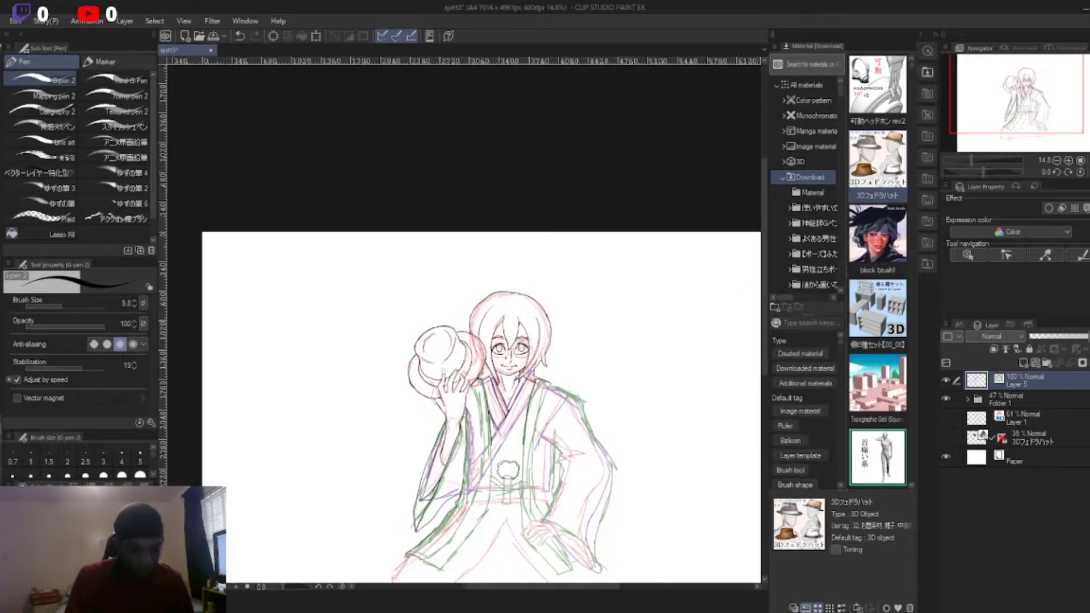
Step: Ink the edges of the haori's front panel from the waist down towards the hem beside the draping sleeve
drag(514, 113, 504, 574)
scroll(463, 324, down, 3)
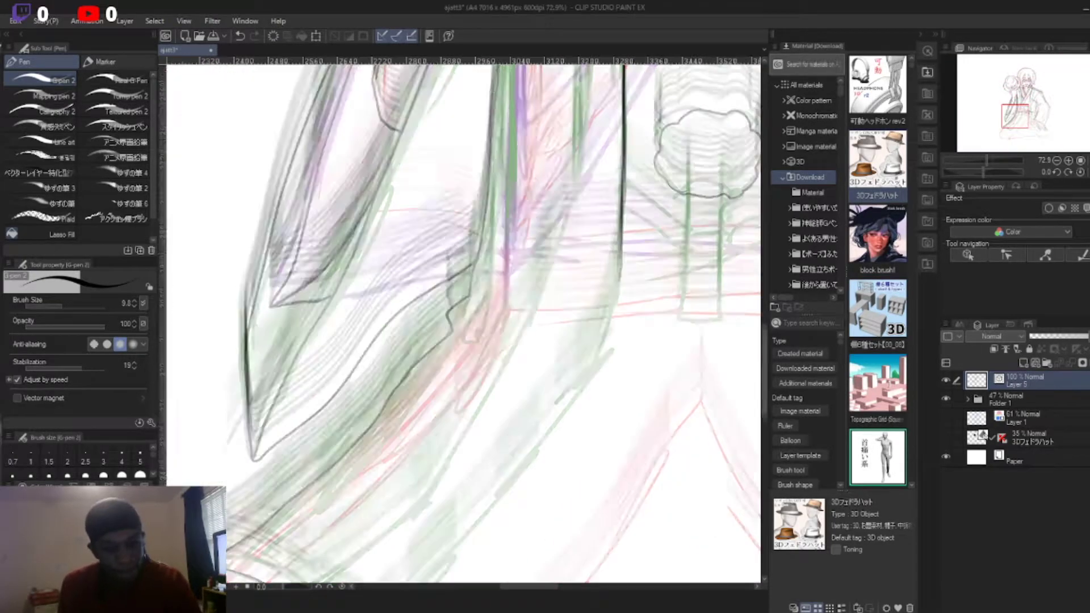
scroll(463, 324, down, 2)
scroll(463, 323, up, 2)
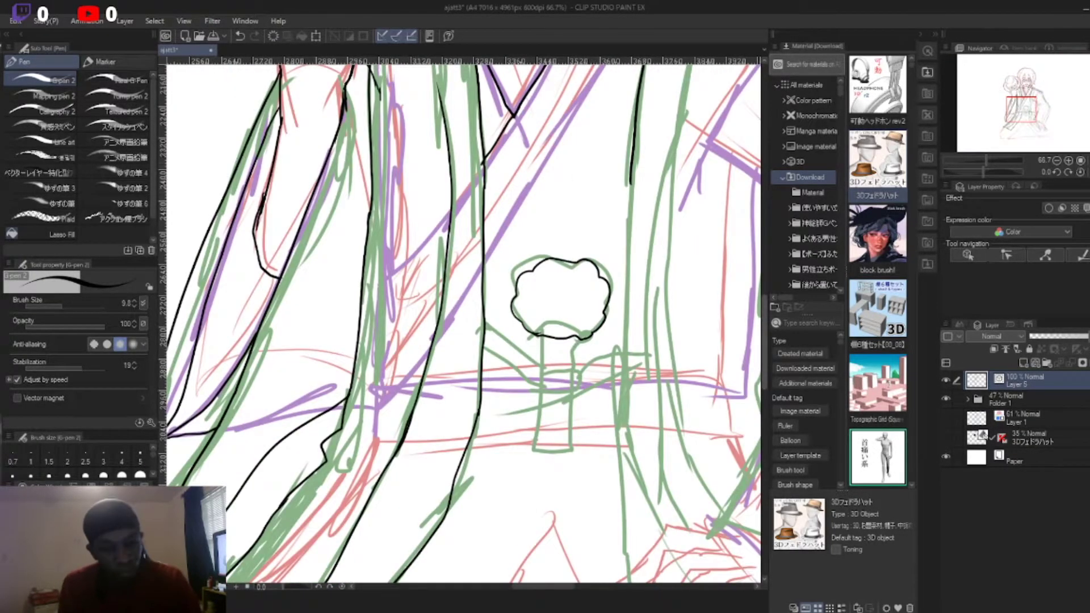
scroll(463, 323, down, 3)
Step: Undo the last two strokes and redraw the nose line between the eyes and the mouth
scroll(422, 284, up, 5)
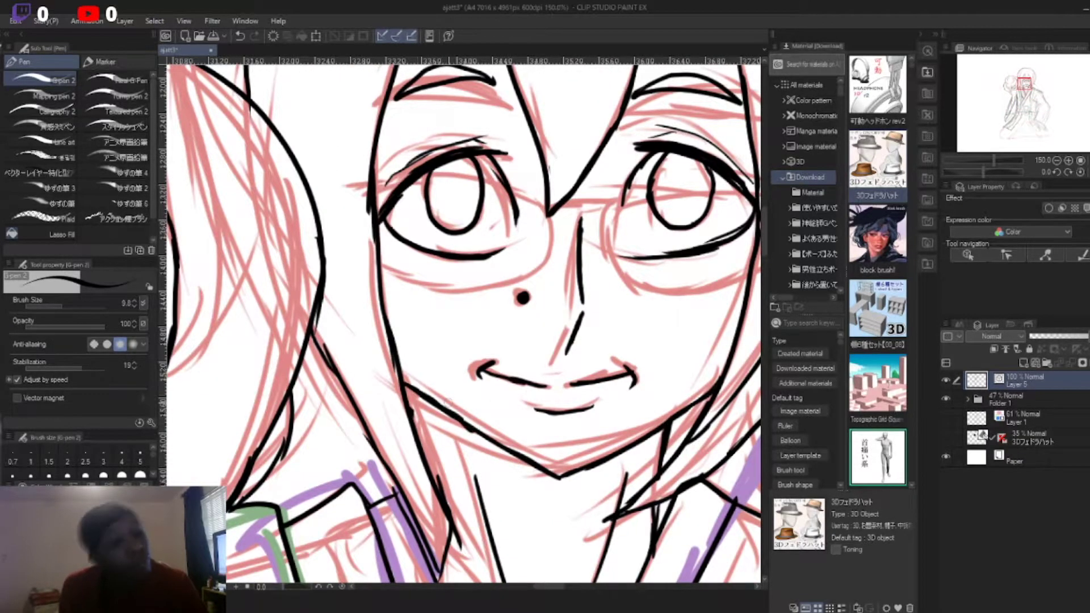
scroll(464, 324, down, 2)
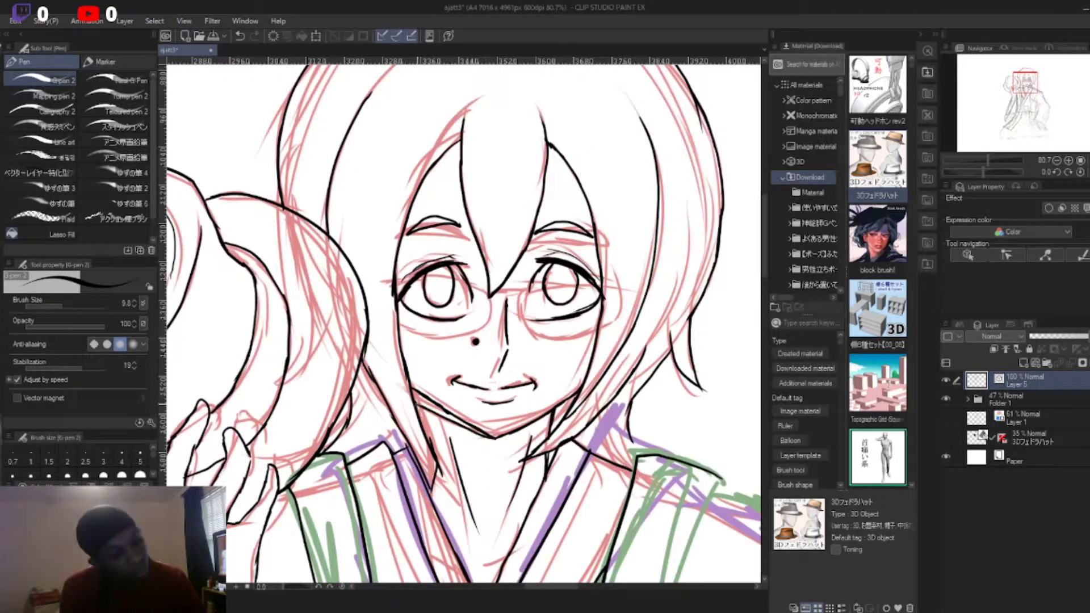
scroll(437, 400, up, 4)
scroll(437, 355, down, 1)
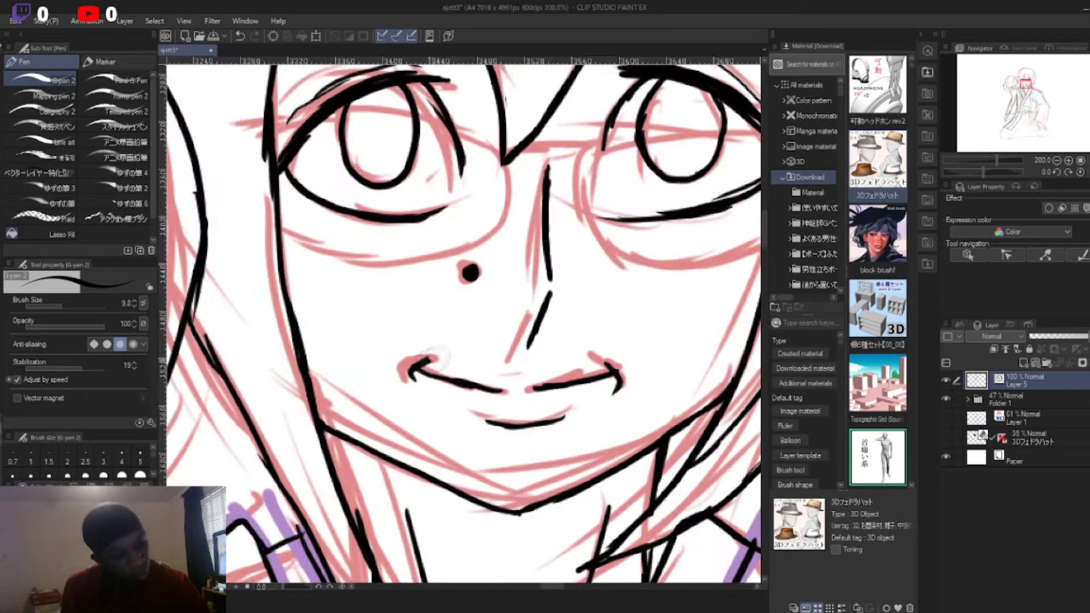
key(ctrl+z)
key(ctrl+z)
drag(545, 154, 529, 338)
Step: Lower the opacity of the rough sketch folder, Folder 1, to 40% and make Layer 5 active for inking
scroll(528, 335, down, 5)
click(946, 399)
scroll(463, 324, up, 2)
scroll(463, 324, down, 4)
click(1011, 400)
scroll(443, 233, up, 2)
click(1022, 380)
Step: Ink the fingers and back of the hand resting on the thigh, plus the sleeve opening around its wrist
scroll(534, 363, up, 5)
mouse_move(554, 348)
mouse_down()
mouse_move(503, 347)
mouse_move(440, 397)
mouse_up()
drag(545, 380, 440, 394)
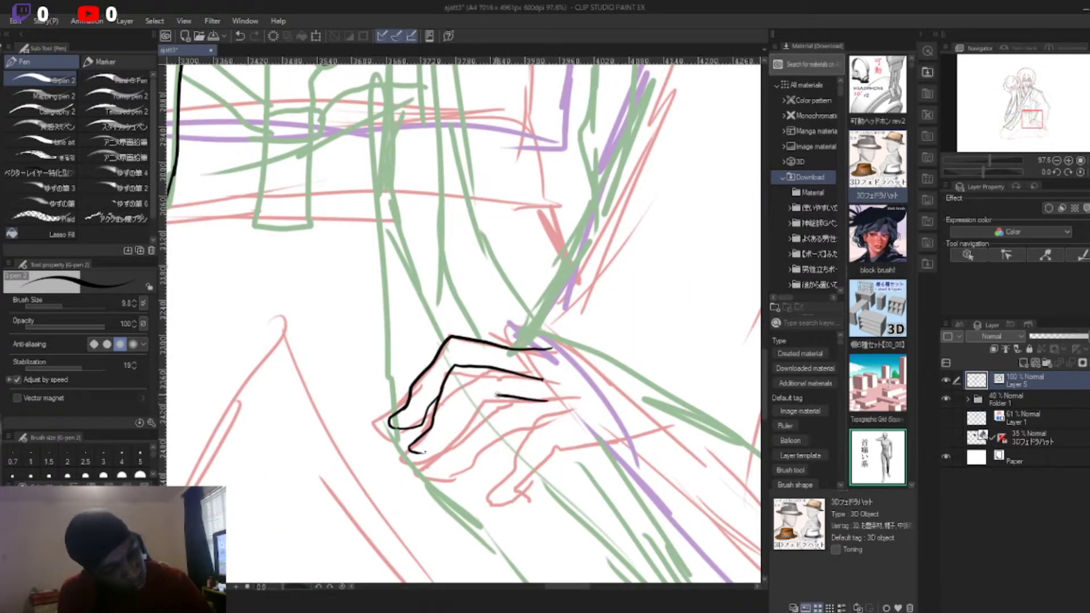
drag(514, 392, 490, 443)
mouse_move(570, 414)
mouse_down()
mouse_move(533, 501)
mouse_move(698, 404)
mouse_up()
drag(529, 341, 752, 460)
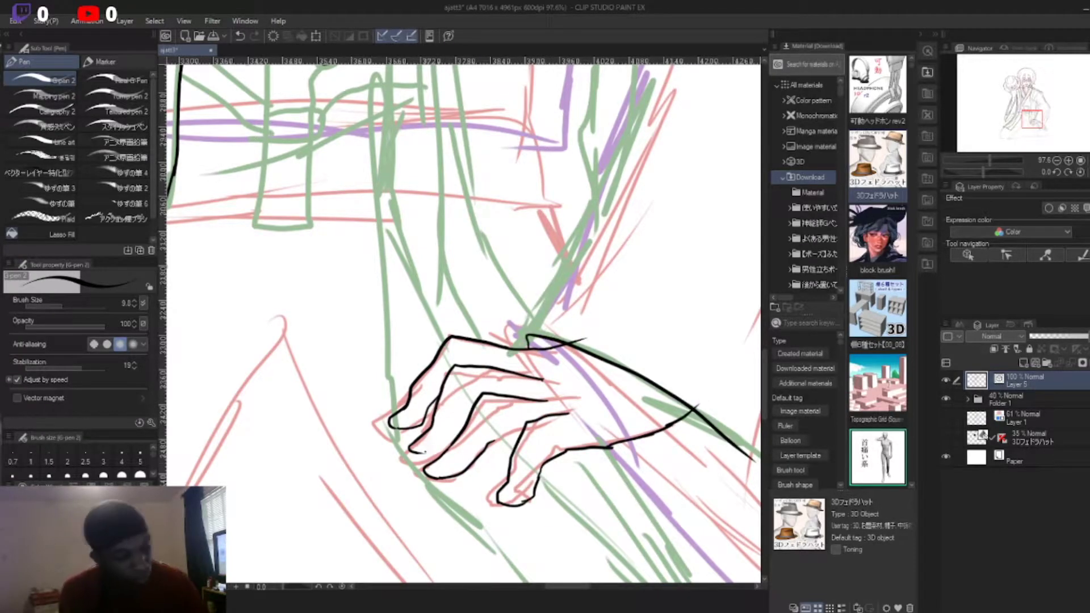
scroll(496, 435, up, 3)
Step: Ink the edges of the haori's second front panel from the chest down to its hem below the resting hand
scroll(496, 435, down, 7)
mouse_move(507, 165)
mouse_down()
mouse_move(504, 392)
mouse_move(639, 511)
mouse_up()
drag(543, 102, 511, 380)
drag(463, 239, 462, 426)
drag(568, 187, 538, 296)
Step: Ink the outer contour of the resting arm's wide sleeve and the zigzag folds at its inner elbow
mouse_move(562, 188)
mouse_down()
mouse_move(636, 221)
mouse_move(757, 416)
mouse_up()
drag(591, 315, 581, 511)
drag(616, 431, 554, 574)
drag(616, 346, 586, 436)
scroll(596, 392, up, 5)
scroll(465, 318, down, 5)
scroll(465, 318, down, 2)
Step: Ink the inverted V at the front of the lower garment and the outline of the knees and hem
drag(747, 236, 714, 451)
mouse_move(522, 354)
mouse_down()
mouse_move(358, 535)
mouse_move(658, 518)
mouse_up()
drag(522, 354, 761, 503)
scroll(414, 305, down, 3)
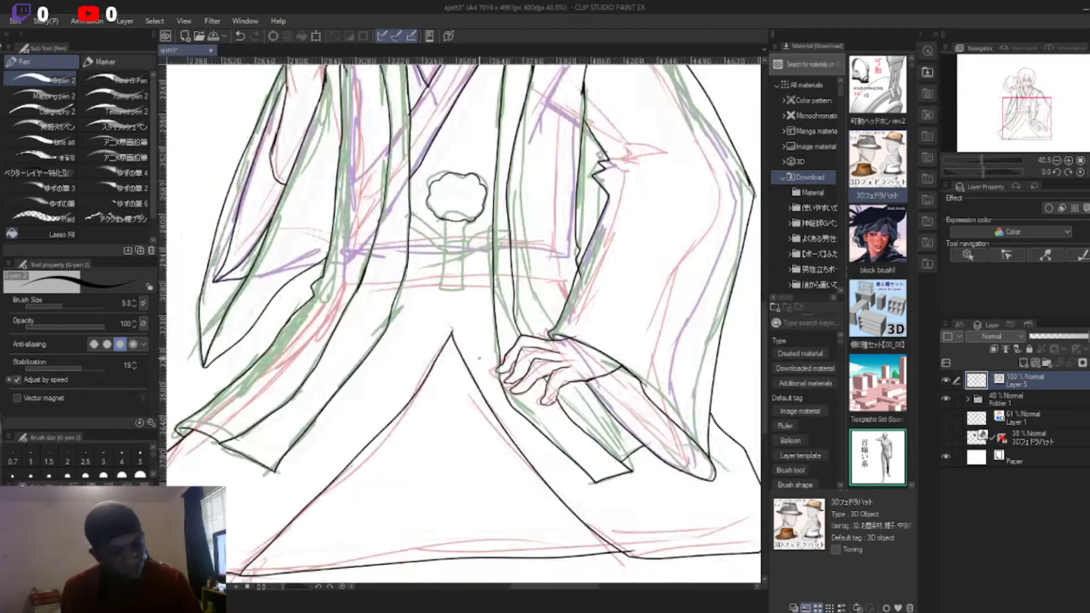
Step: Ink the cord hanging below the flower-shaped ornament and the pleat lines inside the inverted V
scroll(481, 301, up, 5)
mouse_move(461, 258)
mouse_down()
mouse_move(456, 354)
mouse_move(485, 353)
mouse_up()
drag(488, 259, 485, 355)
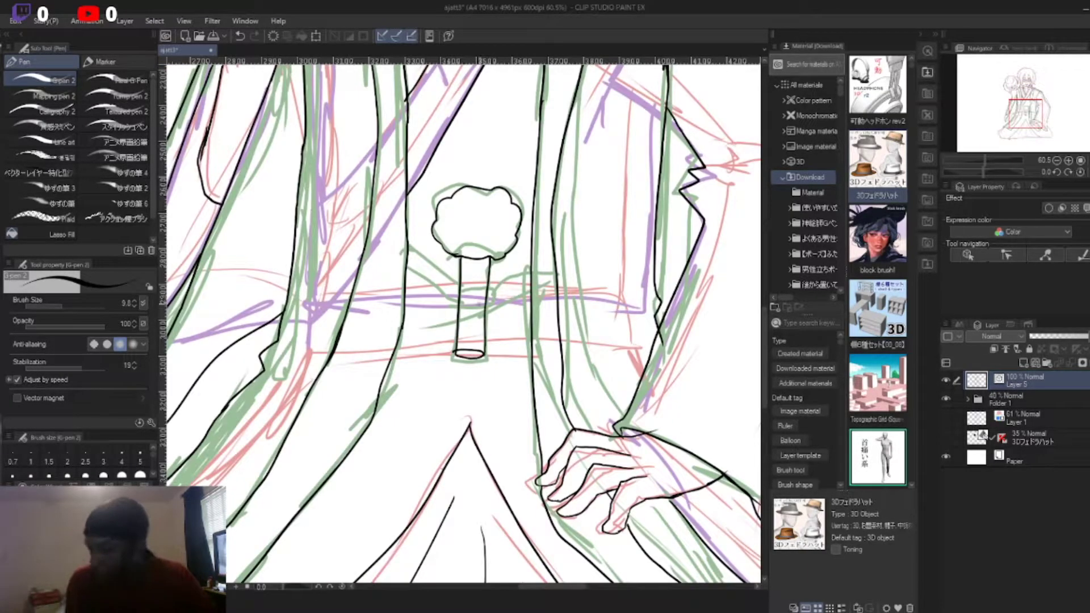
scroll(465, 318, down, 3)
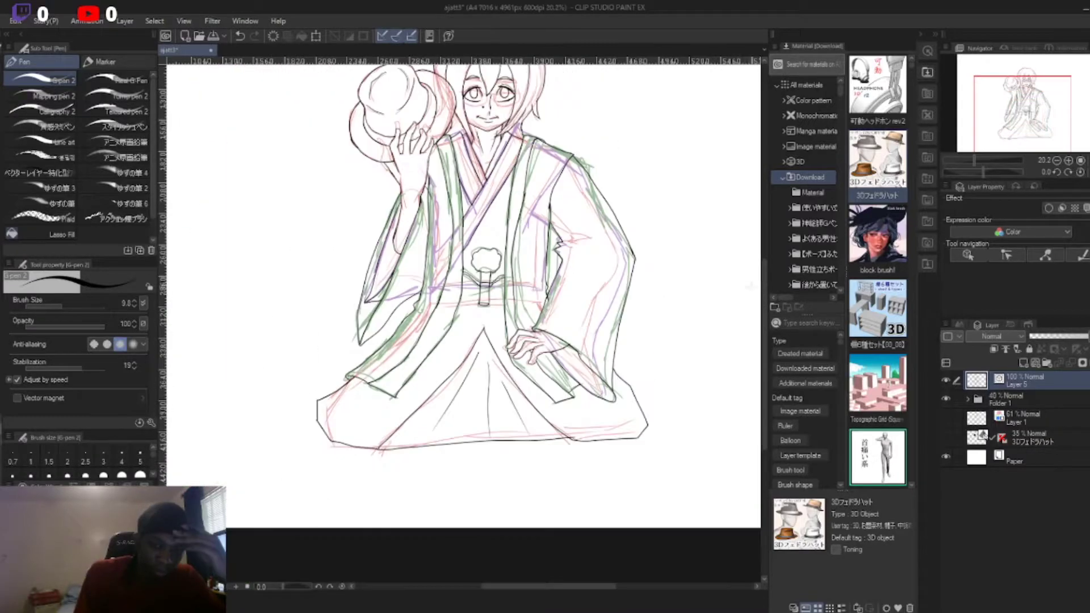
Step: Hide the rough sketch folder and erase overshooting line ends around the resting hand and its sleeve
click(946, 399)
scroll(431, 318, up, 5)
scroll(532, 468, down, 2)
scroll(532, 467, up, 2)
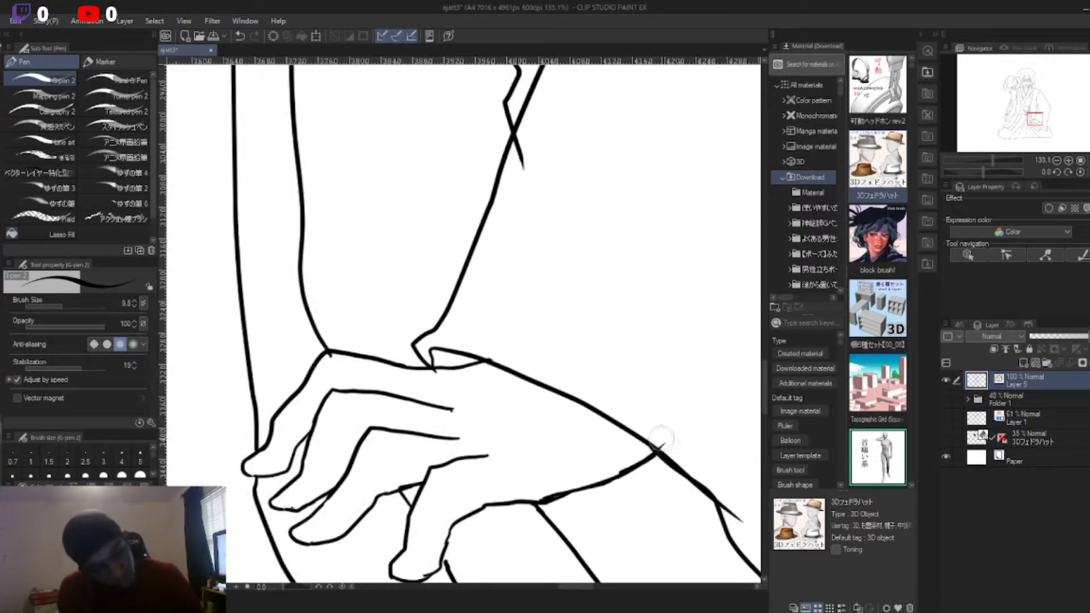
scroll(723, 484, up, 4)
scroll(617, 180, down, 6)
scroll(596, 540, up, 5)
scroll(596, 540, down, 5)
Step: Show the roughs again and ink the waist sash bands and the cords curving out from the ornament's stem
click(946, 398)
scroll(540, 284, up, 5)
drag(445, 329, 634, 338)
mouse_move(431, 397)
mouse_down()
mouse_move(525, 409)
mouse_move(637, 396)
mouse_up()
mouse_move(436, 416)
mouse_down()
mouse_move(519, 426)
mouse_move(464, 426)
mouse_up()
drag(559, 421, 583, 415)
scroll(521, 413, down, 5)
Step: Hide the roughs and ink the missing back contour of the hair down to the hat brim
scroll(552, 237, up, 4)
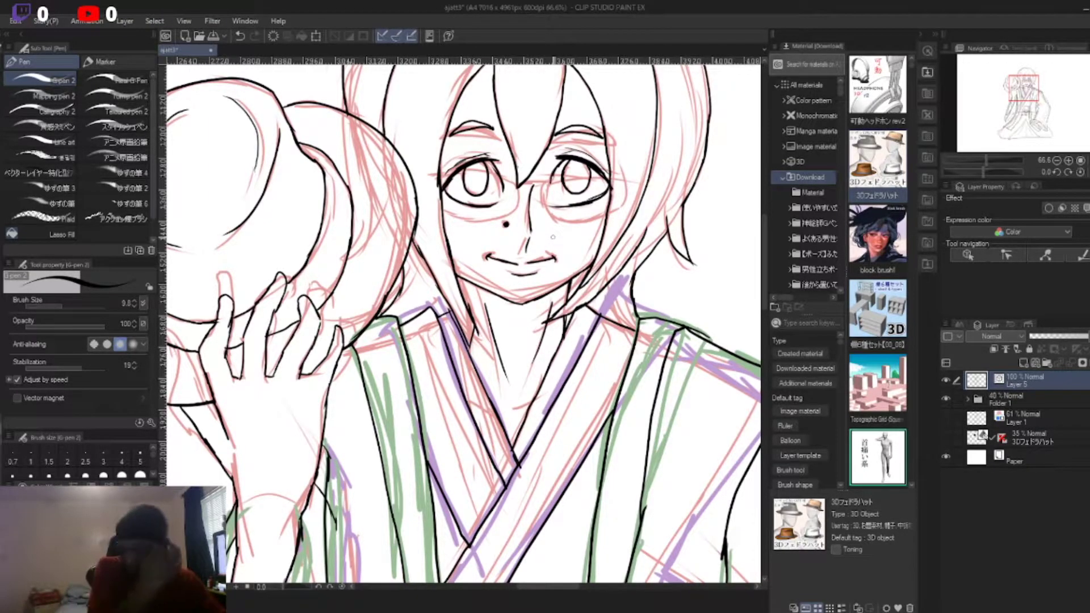
scroll(464, 323, down, 4)
scroll(463, 323, up, 5)
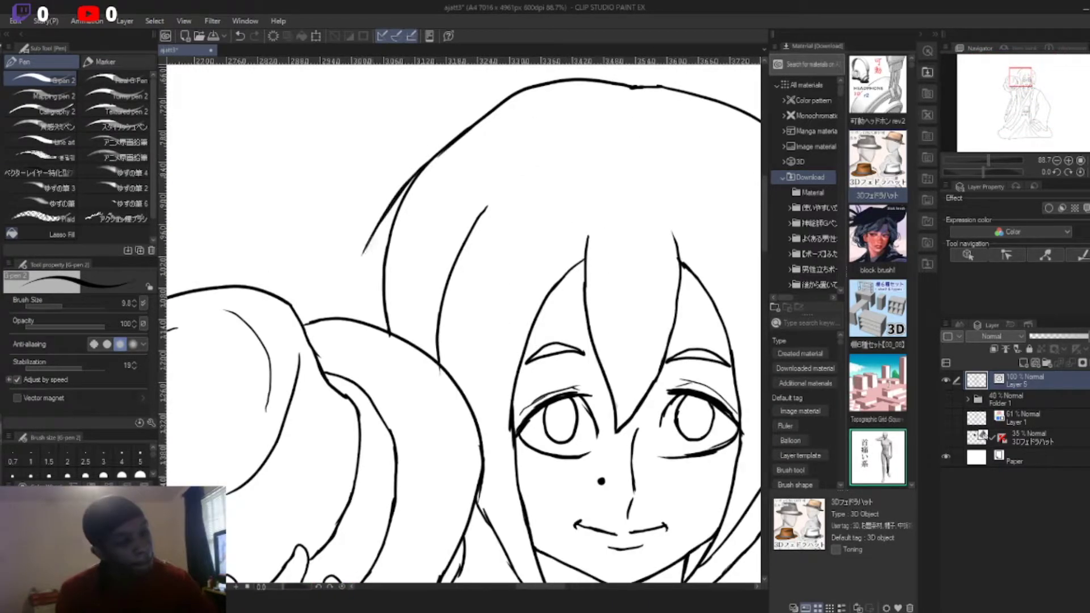
drag(366, 238, 359, 321)
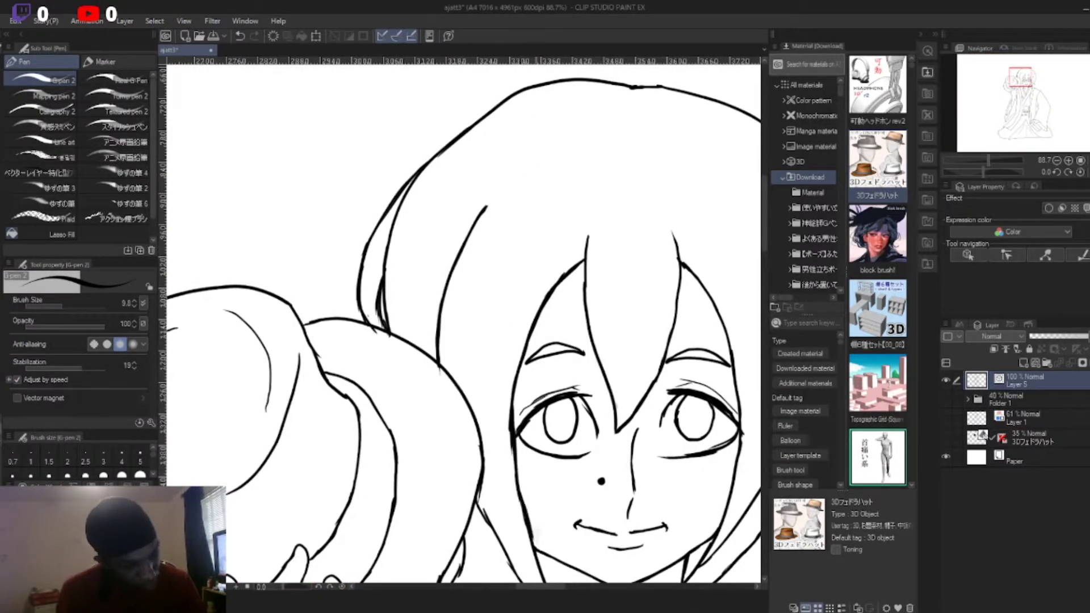
Step: Thicken and clean up the pointed hair strand hanging beside the neck over the collar
scroll(538, 529, down, 3)
scroll(625, 568, up, 3)
drag(553, 403, 568, 534)
drag(511, 387, 545, 528)
scroll(568, 397, up, 1)
scroll(545, 573, up, 1)
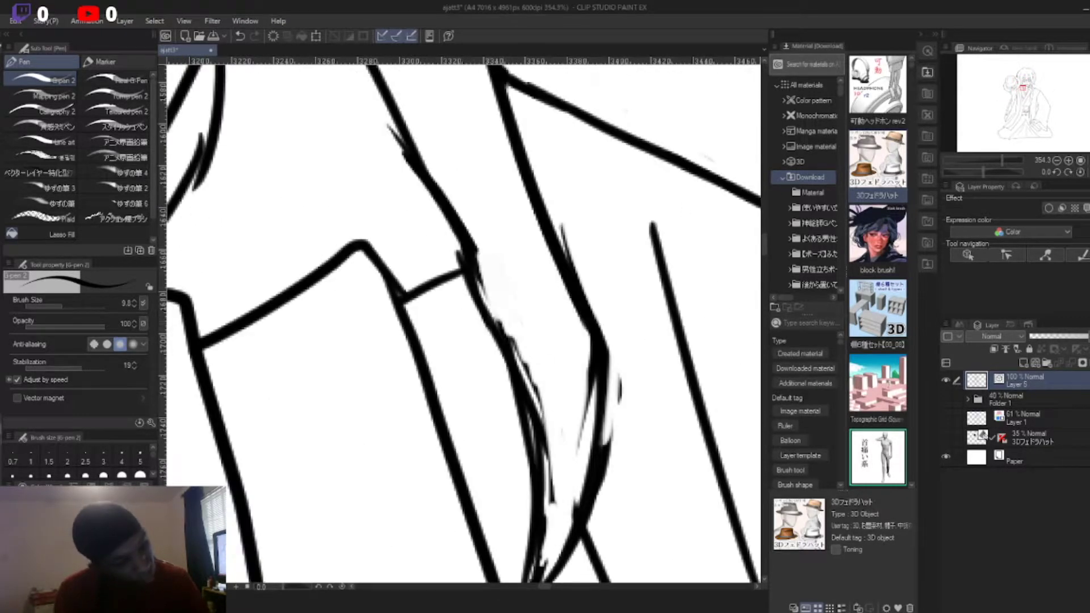
scroll(545, 574, up, 1)
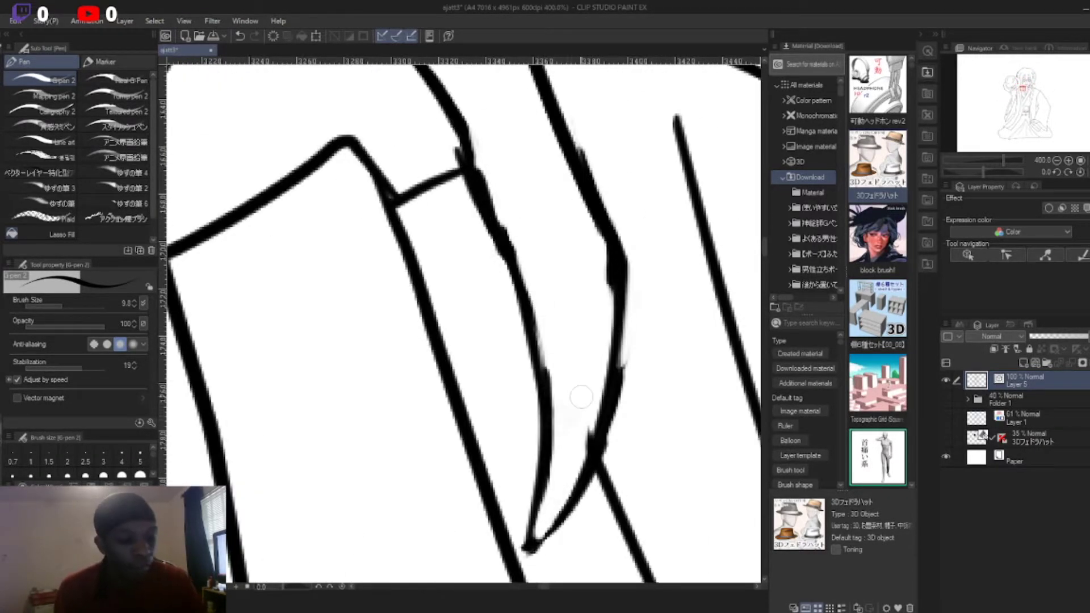
Step: Thicken the crease of the raised arm's sleeve and smooth its rough edges
scroll(464, 323, down, 6)
scroll(463, 323, up, 3)
scroll(568, 387, down, 6)
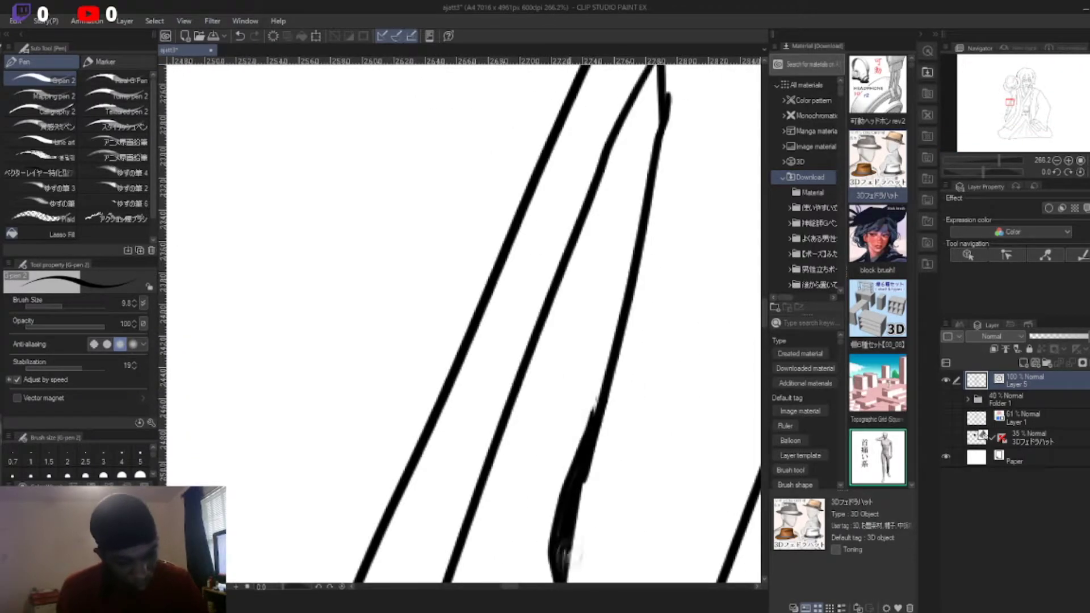
scroll(682, 443, up, 8)
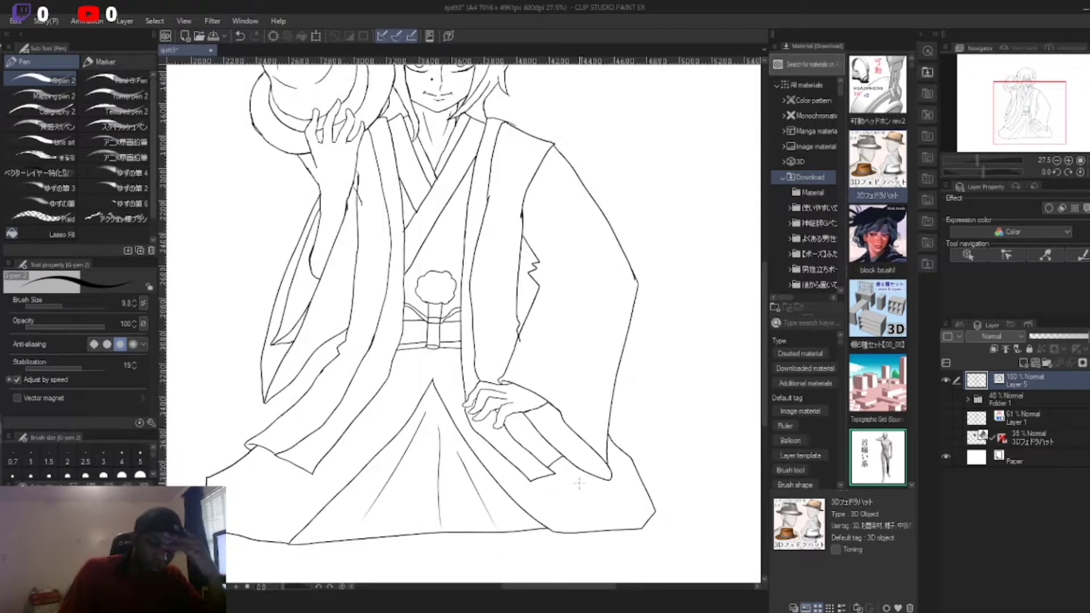
Step: Thicken the knee outline below the raised arm's side of the haori, down to the hem
scroll(681, 443, down, 3)
scroll(463, 323, up, 5)
scroll(463, 323, down, 5)
scroll(464, 324, up, 5)
mouse_move(375, 159)
mouse_down()
mouse_move(381, 375)
mouse_move(265, 471)
mouse_move(309, 554)
mouse_up()
scroll(463, 324, down, 5)
drag(329, 514, 360, 520)
scroll(351, 517, up, 2)
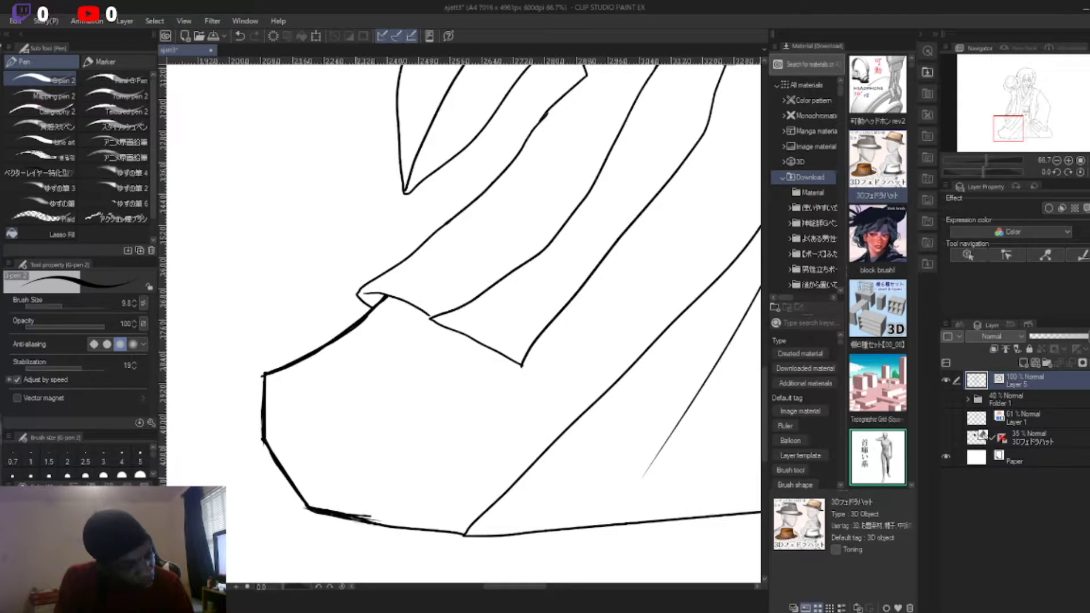
Step: Thicken the long edge of the inverted V from its peak towards the hem on the raised arm's side
drag(559, 440, 501, 495)
scroll(501, 496, down, 2)
drag(647, 328, 610, 390)
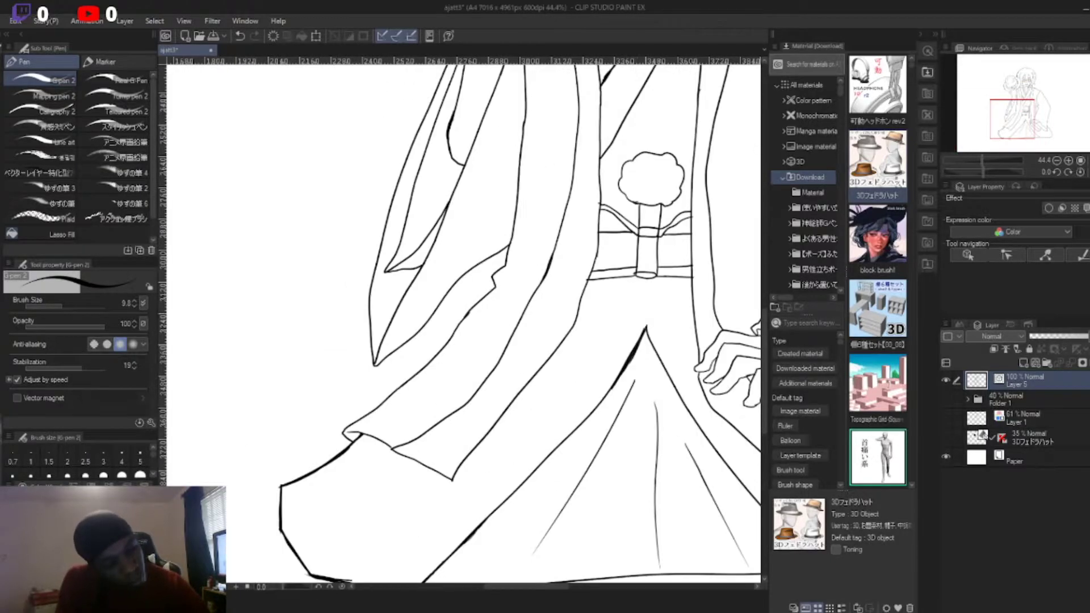
Step: Add a short broken crease line extending outwards from the zigzag folds at the resting arm's elbow
scroll(489, 369, down, 3)
scroll(488, 369, up, 3)
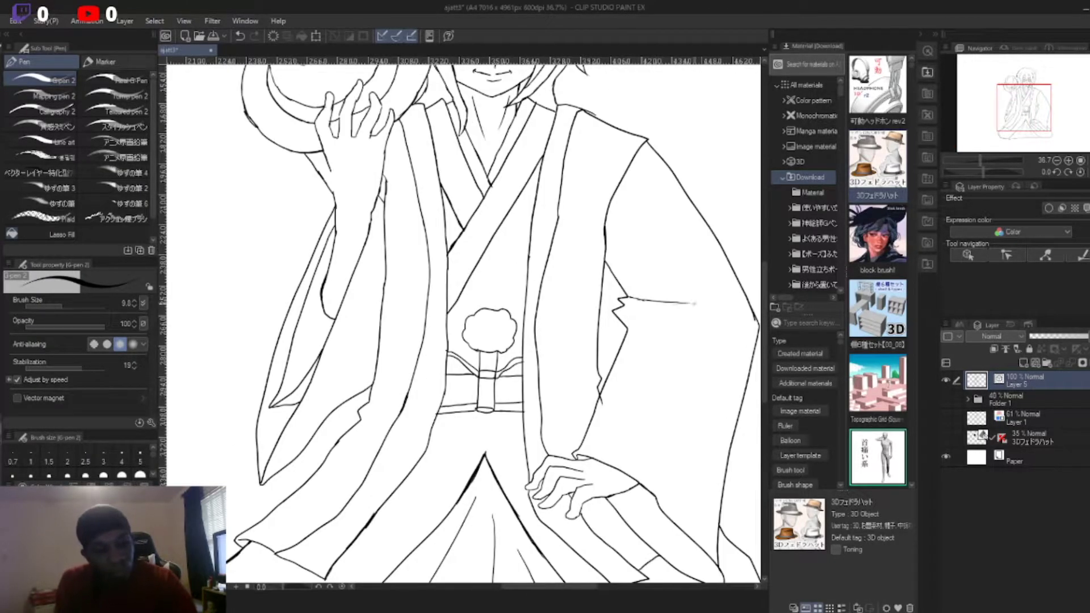
scroll(636, 283, up, 2)
scroll(636, 307, down, 4)
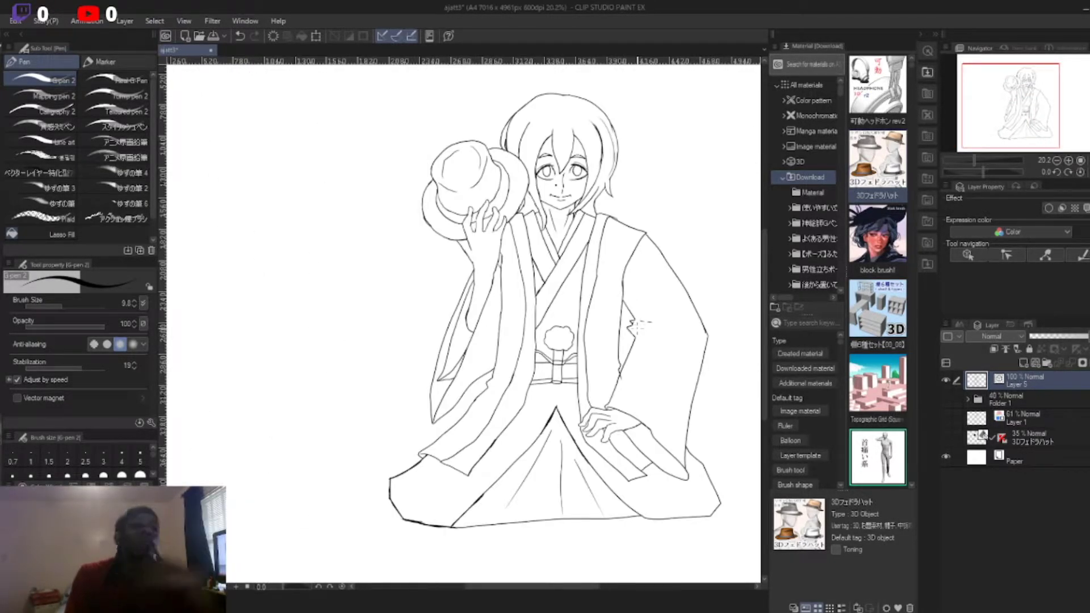
Step: Thicken the lower edges and tips of the sleeve and haori panel below the resting hand
scroll(639, 326, up, 6)
scroll(639, 327, down, 1)
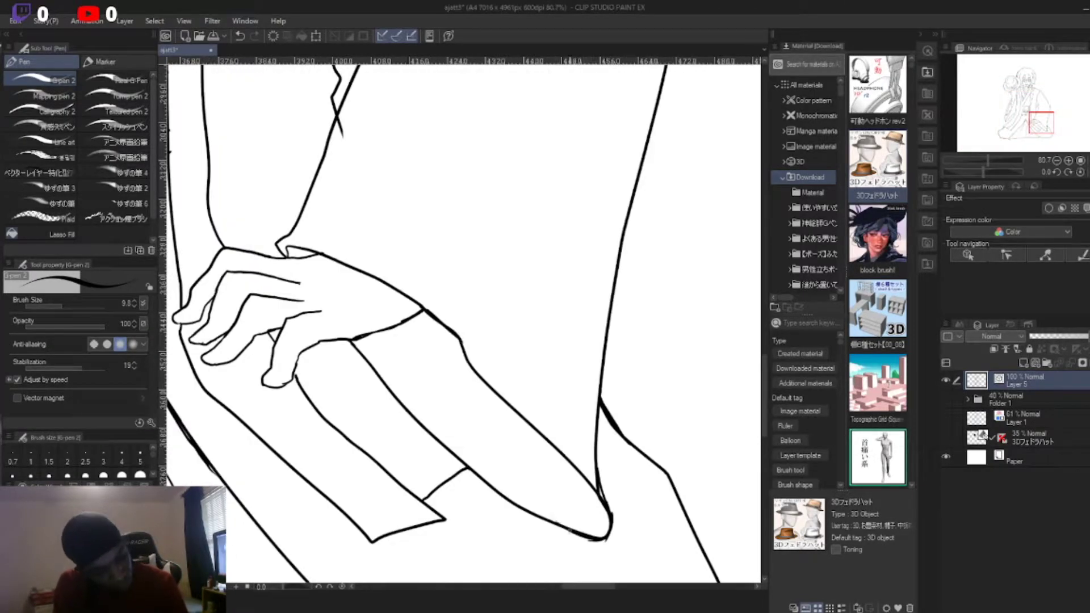
scroll(328, 304, up, 4)
scroll(327, 304, down, 3)
scroll(327, 304, up, 3)
scroll(327, 304, down, 3)
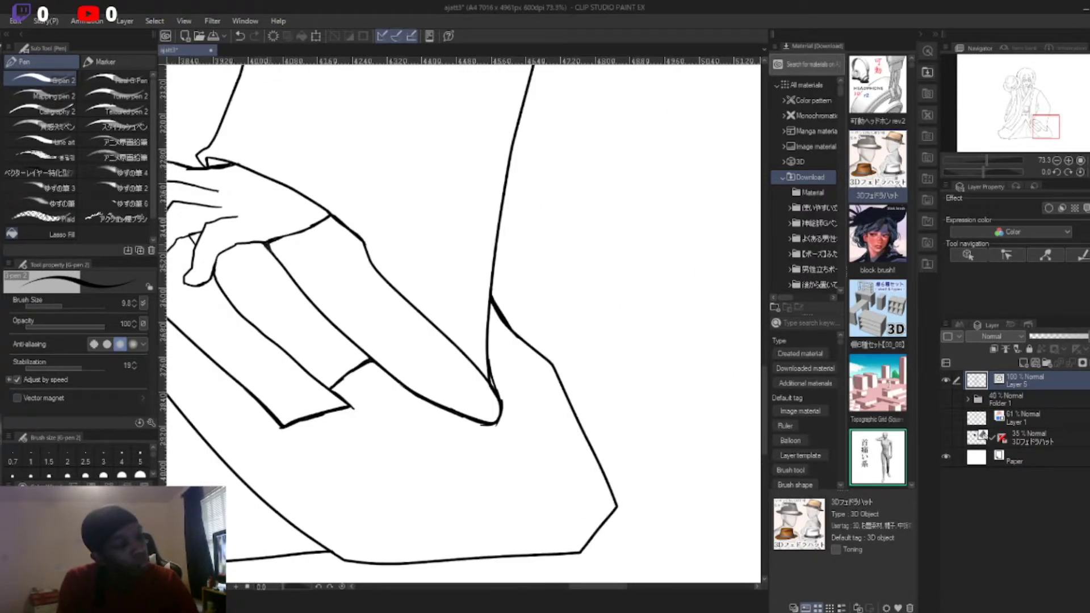
scroll(332, 323, up, 2)
scroll(341, 330, down, 4)
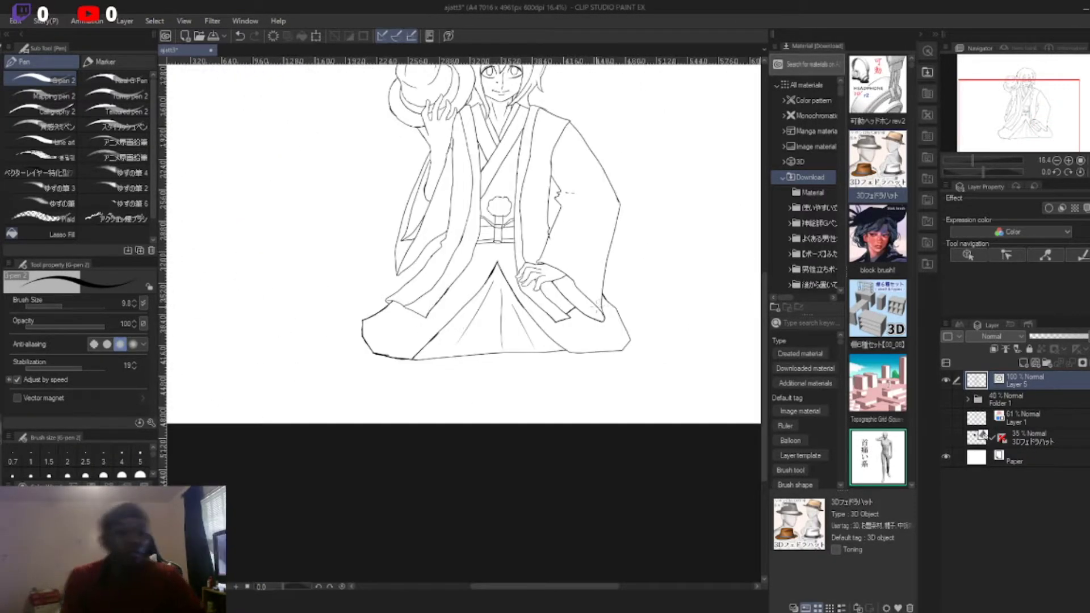
Step: Thicken the outer contour of the resting arm's sleeve from the shoulder to the elbow
scroll(350, 336, up, 3)
scroll(463, 323, down, 3)
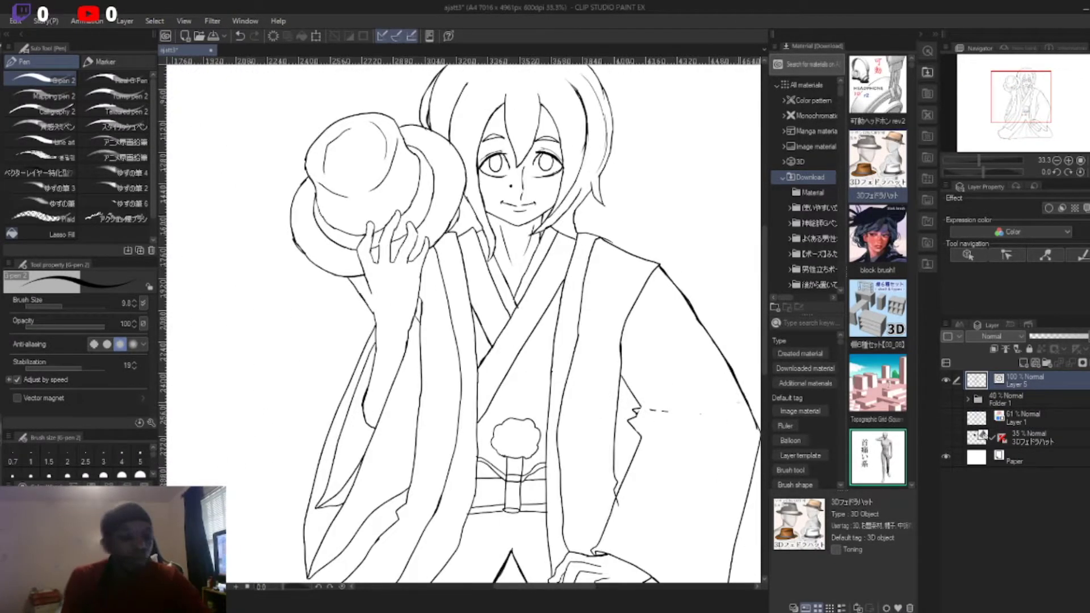
scroll(463, 323, up, 4)
scroll(462, 324, down, 1)
Step: Thicken the jawline and the point of the chin
scroll(222, 125, up, 3)
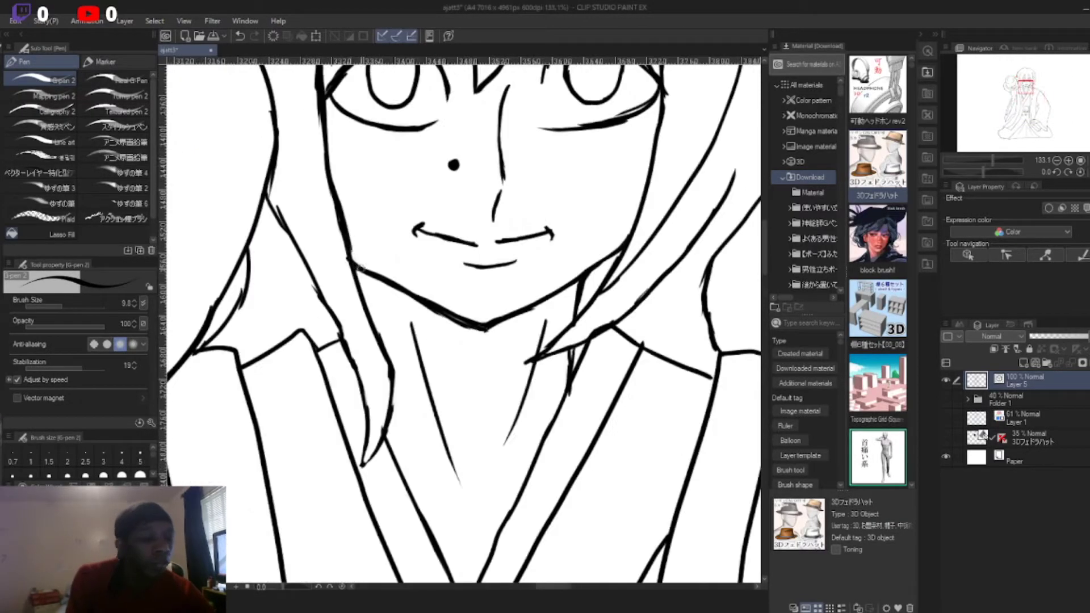
scroll(334, 308, up, 2)
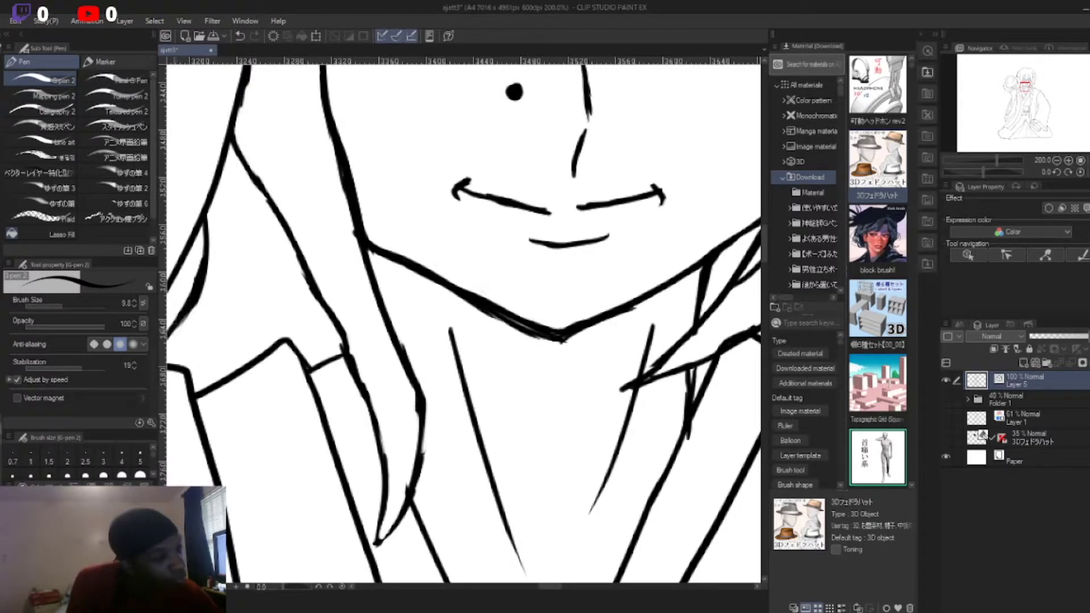
scroll(463, 323, down, 1)
Step: Thicken the fedora's brim and crown lines and clean up their rough joins around the fingers
scroll(315, 503, down, 3)
scroll(315, 503, up, 5)
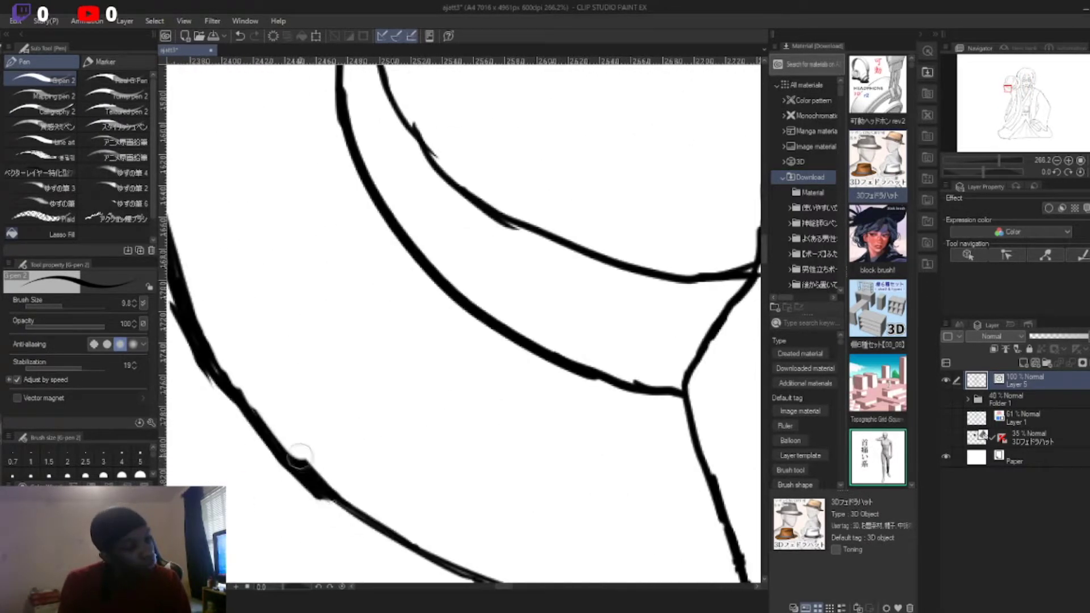
scroll(306, 438, down, 3)
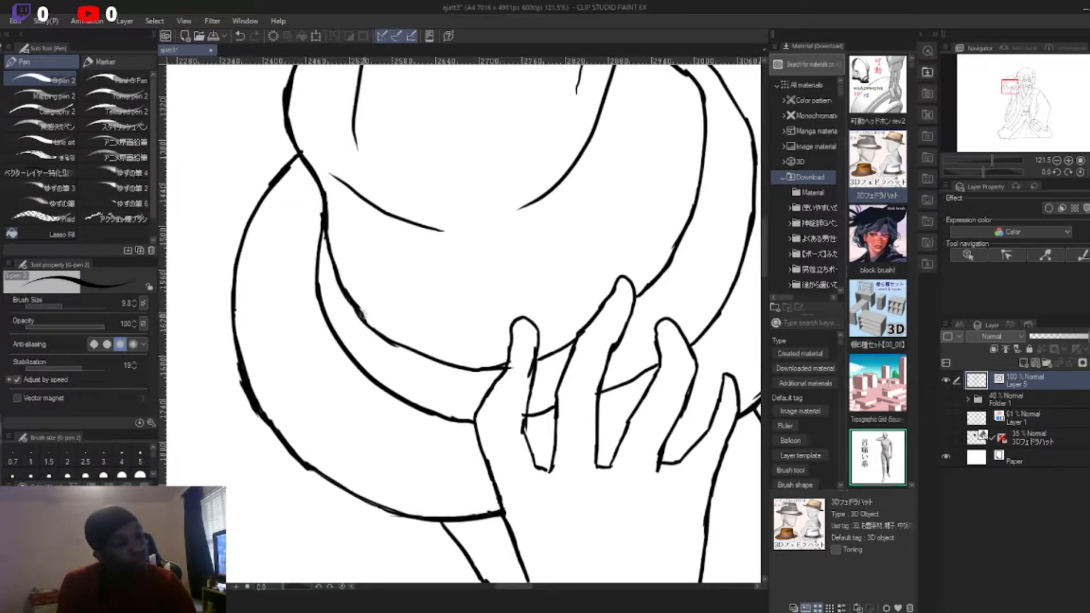
scroll(361, 313, up, 5)
scroll(530, 273, down, 3)
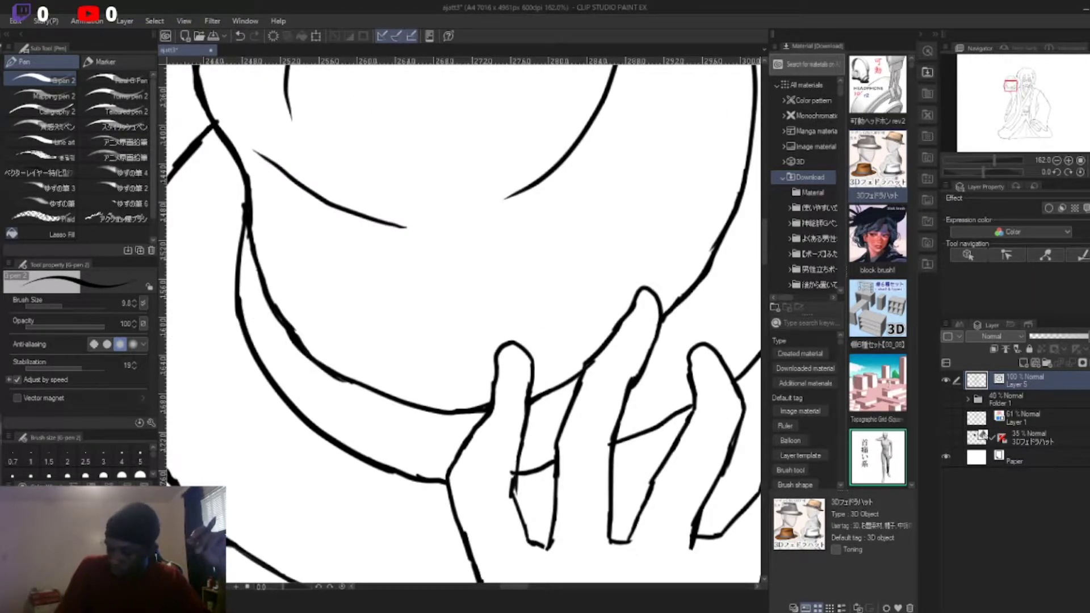
Step: Thicken the bangs and the long side strands of the hair with heavier strokes
scroll(462, 324, down, 4)
scroll(462, 323, up, 3)
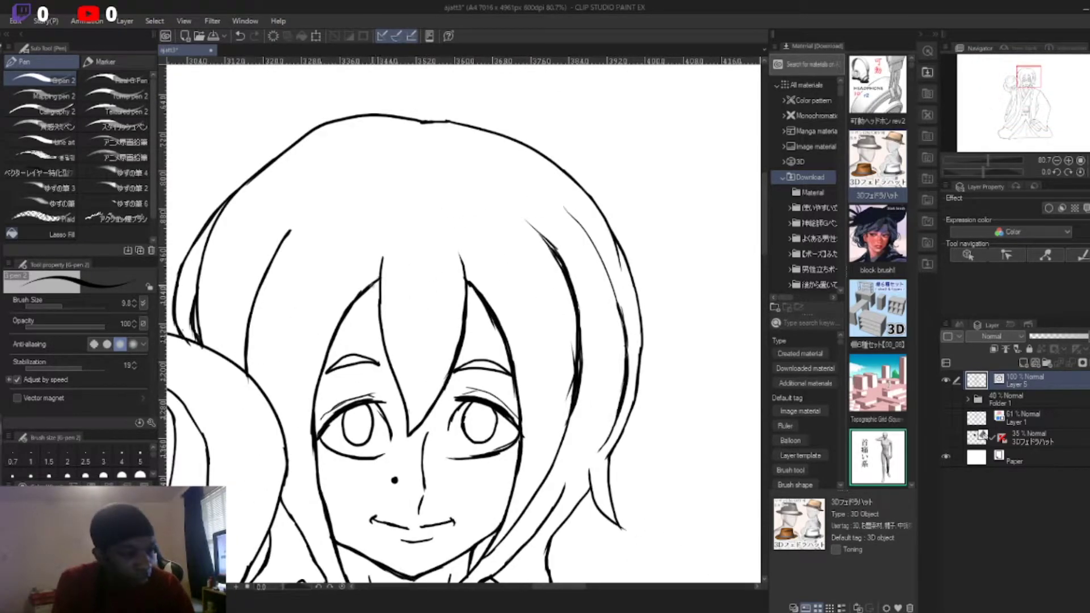
scroll(463, 323, down, 5)
Step: Thicken both sides of the inverted V, the haori panel's lower edge and the adjoining hem line
scroll(463, 323, up, 3)
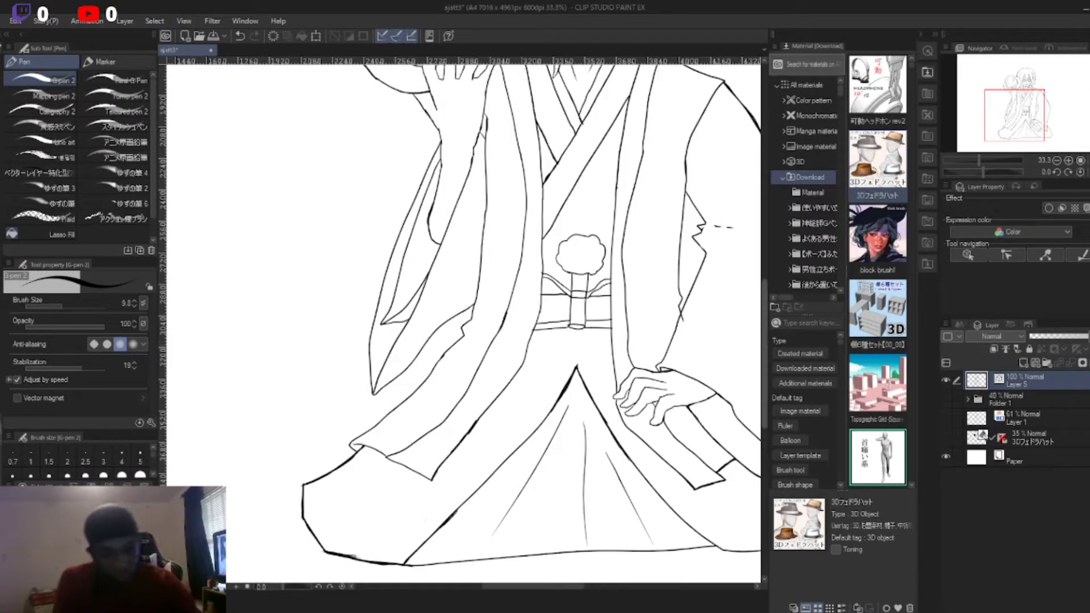
scroll(512, 320, up, 2)
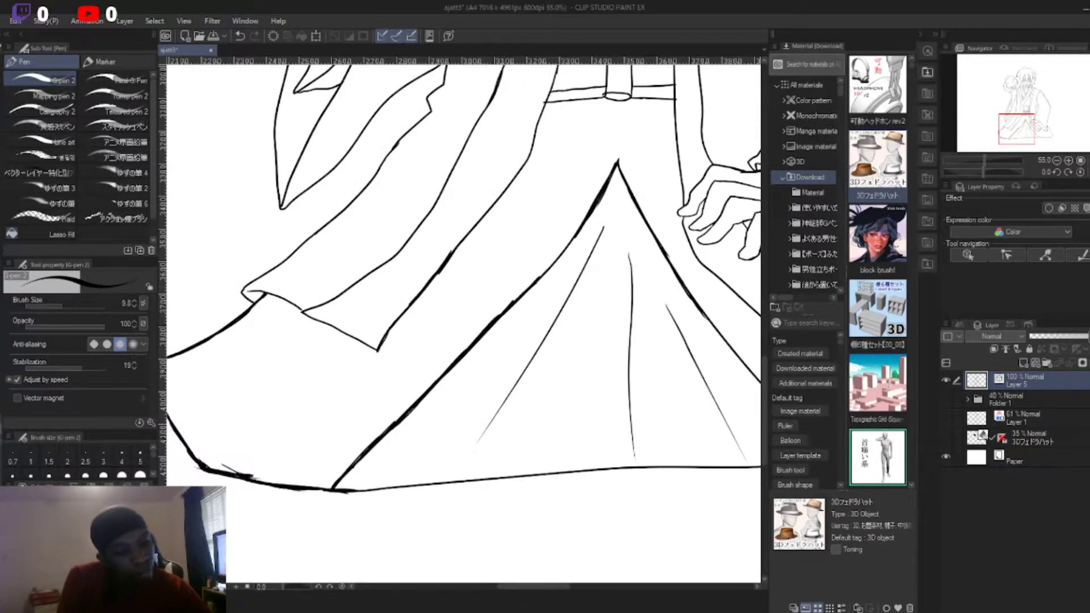
scroll(563, 236, down, 4)
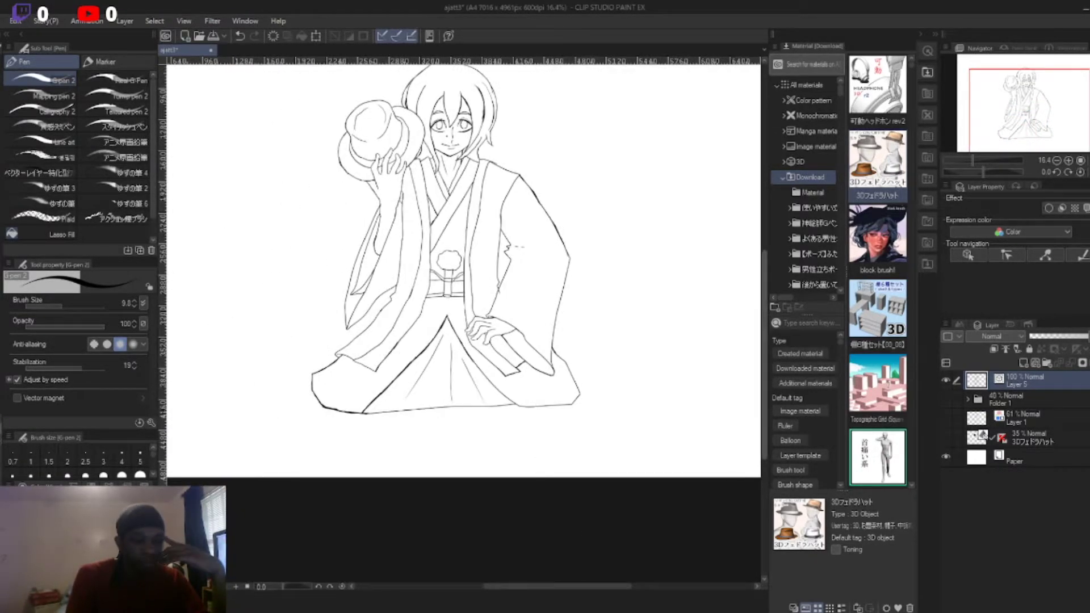
Step: Browse the 3D category of the materials library
click(795, 161)
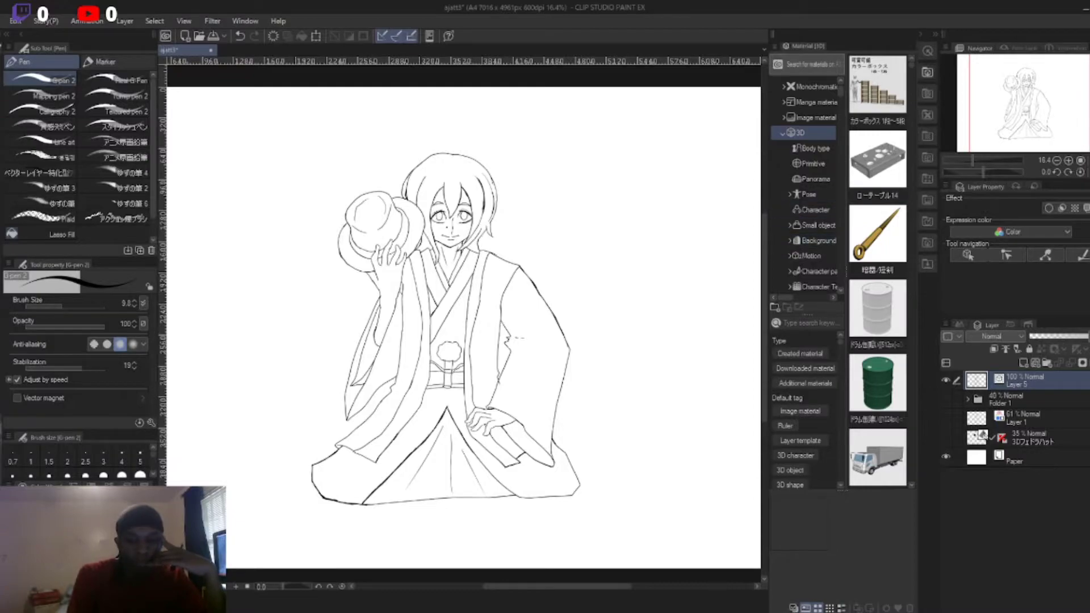
Step: Add a small mole on the cheek beneath the eye and clean up the middle of the mouth line
scroll(438, 195, up, 5)
scroll(479, 226, up, 2)
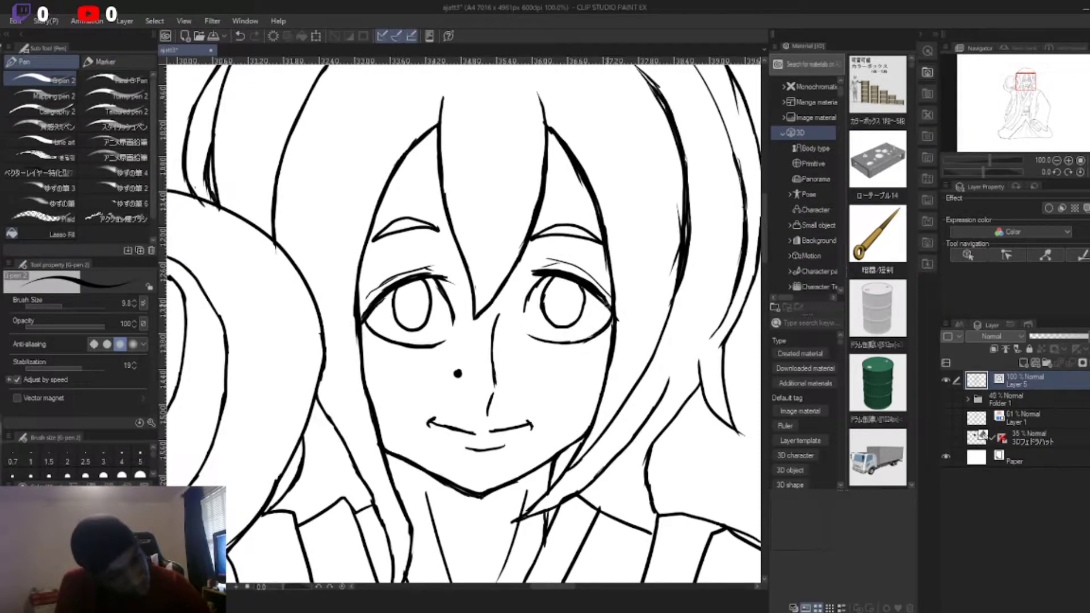
scroll(514, 428, up, 2)
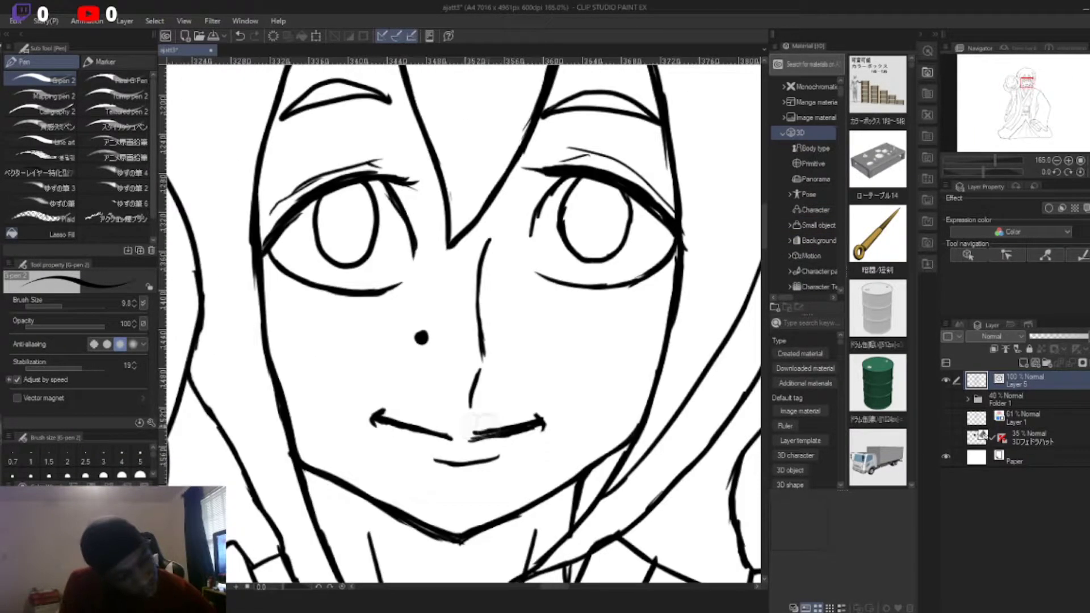
scroll(421, 405, down, 4)
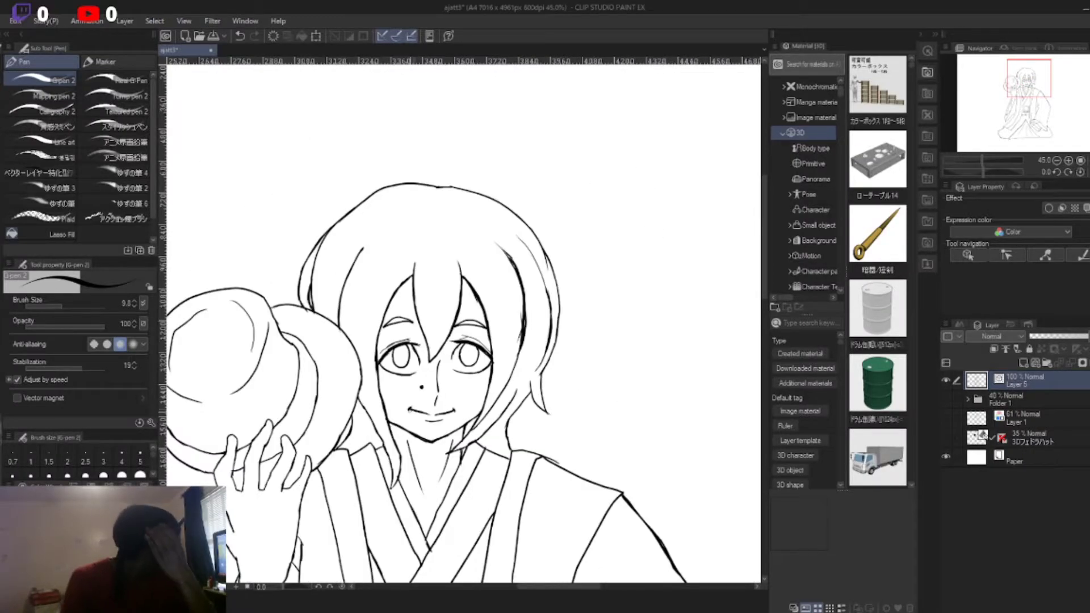
Step: Thicken the outlines of the raised arm's hanging sleeve, including its pointed tip and jagged lower fold
scroll(489, 273, up, 1)
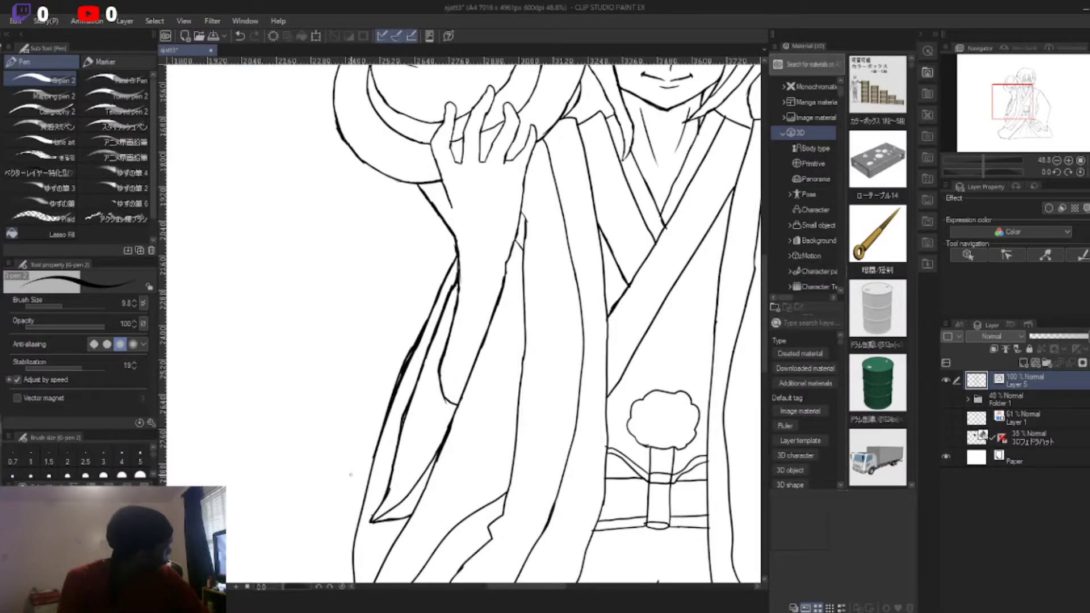
scroll(351, 473, down, 3)
scroll(646, 165, up, 3)
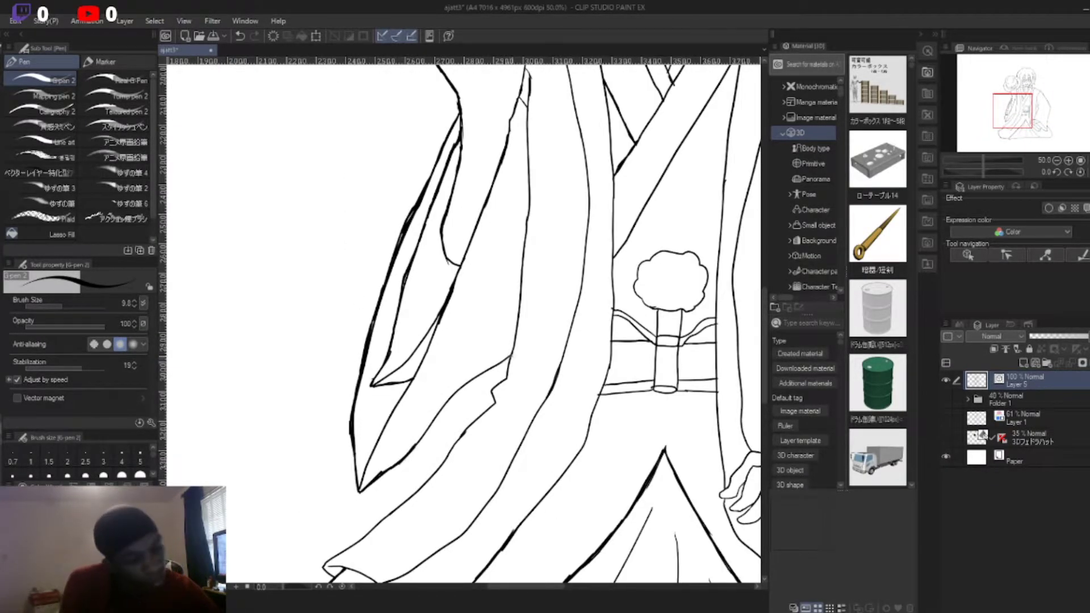
scroll(430, 492, down, 3)
scroll(429, 491, up, 4)
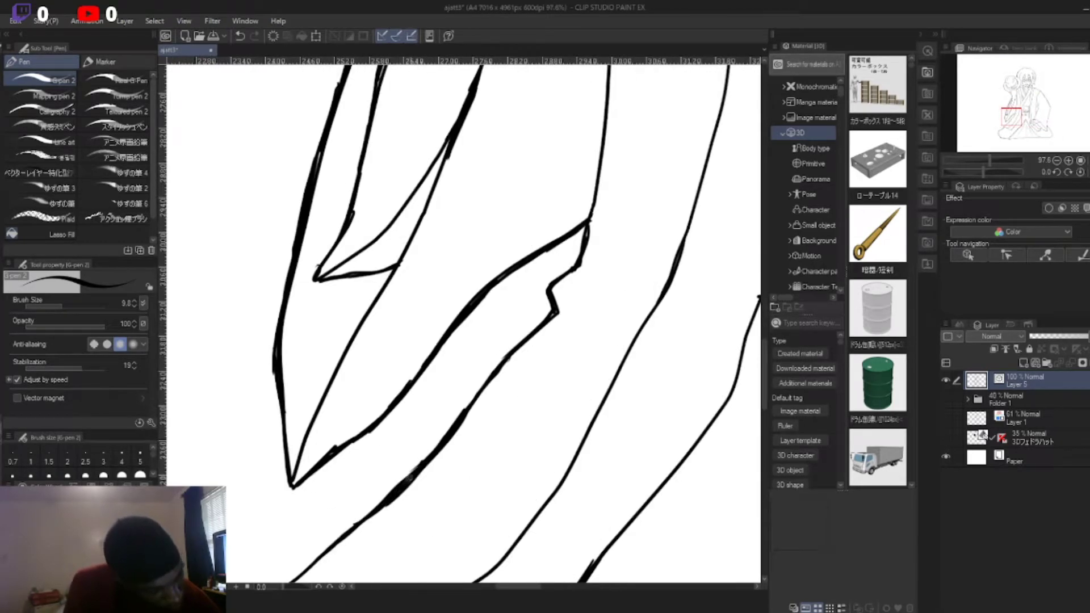
Step: Thicken the kimono's outline around the bent knee on the fedora side and along the bottom hem
scroll(464, 324, down, 4)
scroll(464, 323, up, 3)
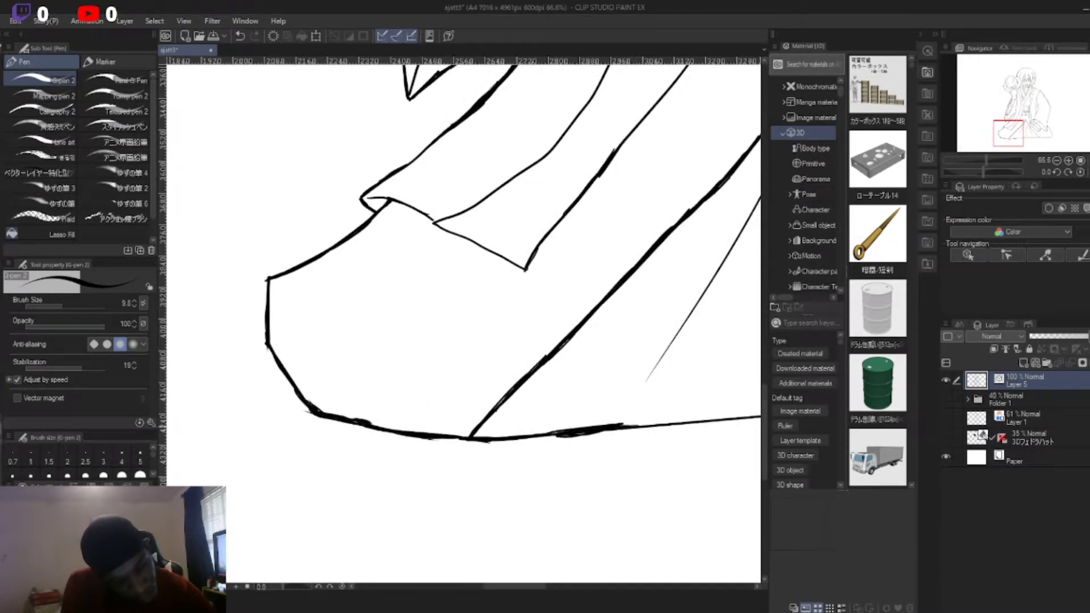
scroll(568, 284, down, 3)
Step: Refine the mouth line and the short lower stroke of the nose
scroll(646, 214, up, 5)
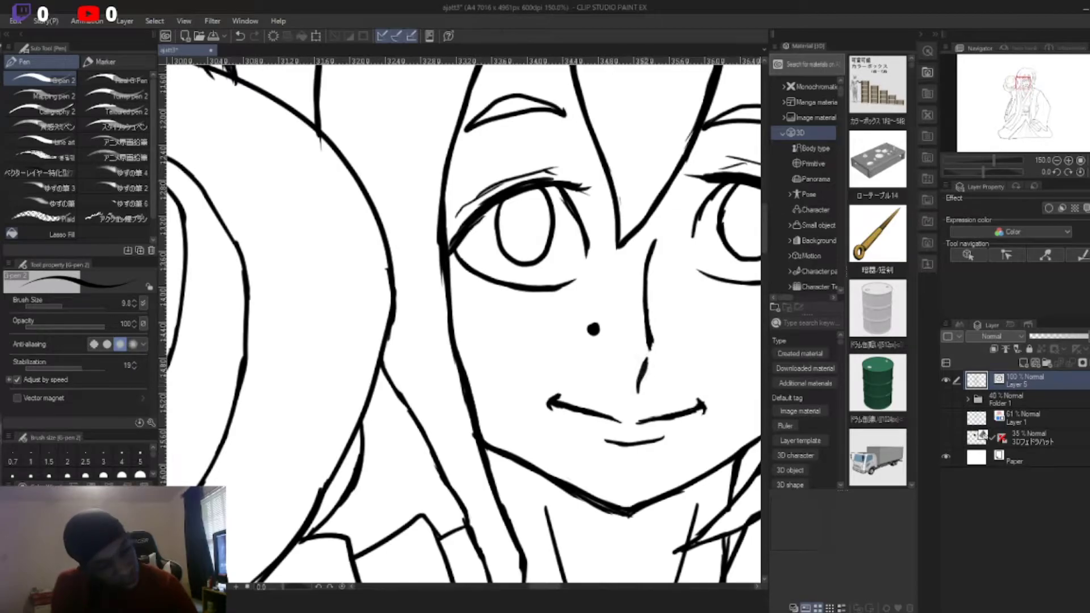
scroll(648, 250, down, 3)
scroll(557, 214, up, 2)
Step: Add a curved bang strand over the forehead and extra side strands, cleaning up the hair lines beside the fedora
scroll(554, 227, down, 3)
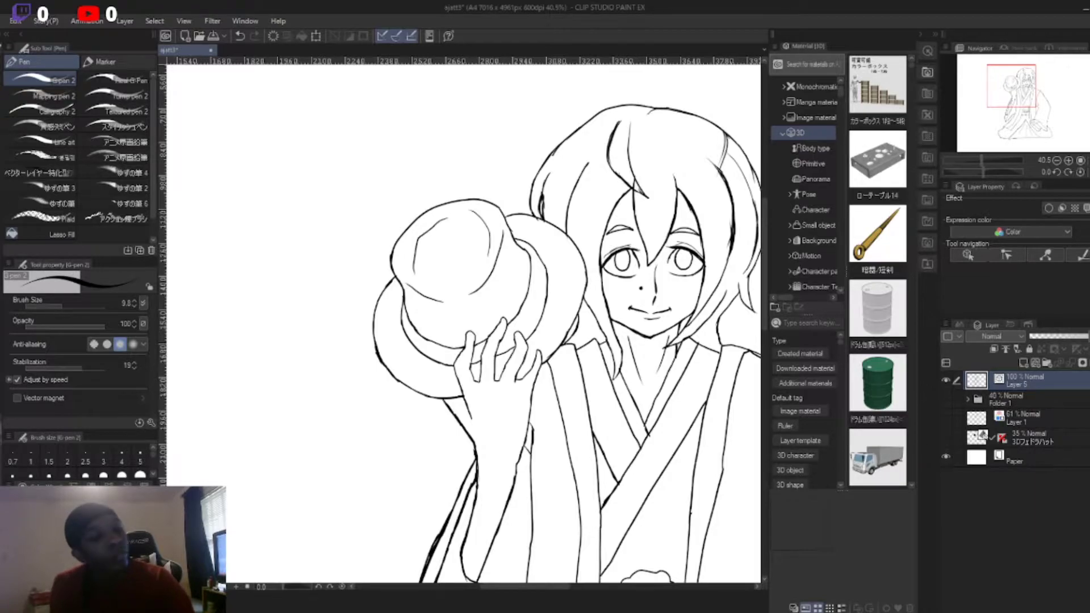
scroll(533, 341, right, 2)
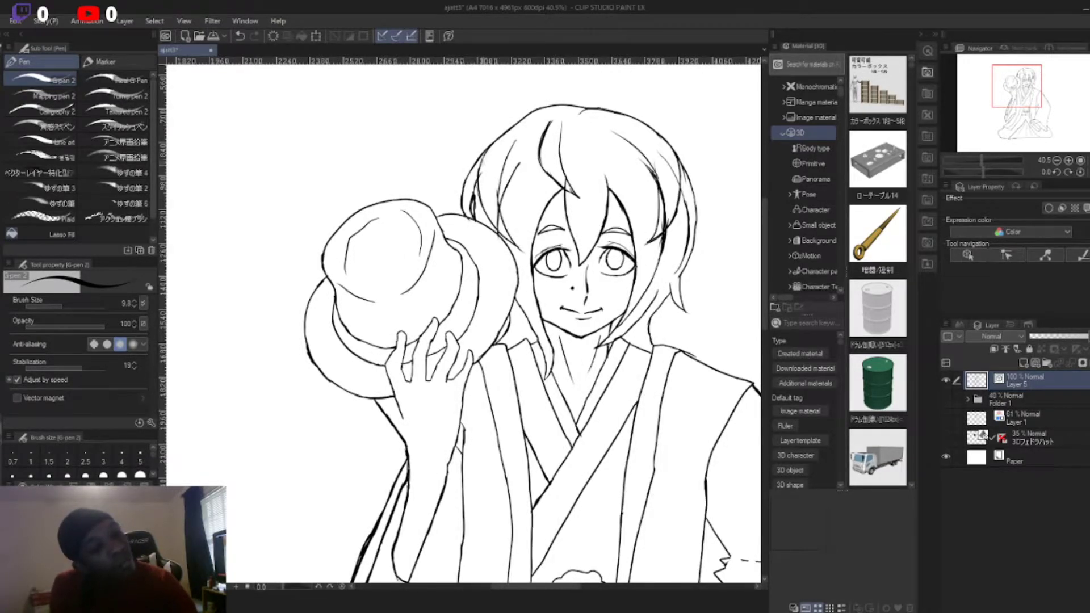
scroll(477, 153, up, 2)
scroll(499, 253, up, 2)
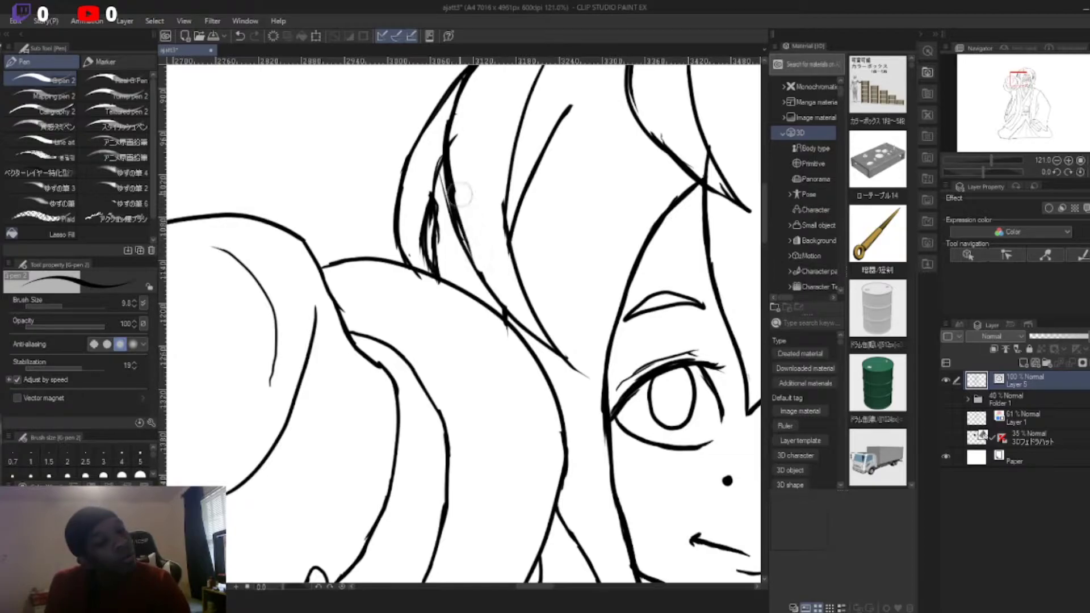
scroll(460, 324, down, 1)
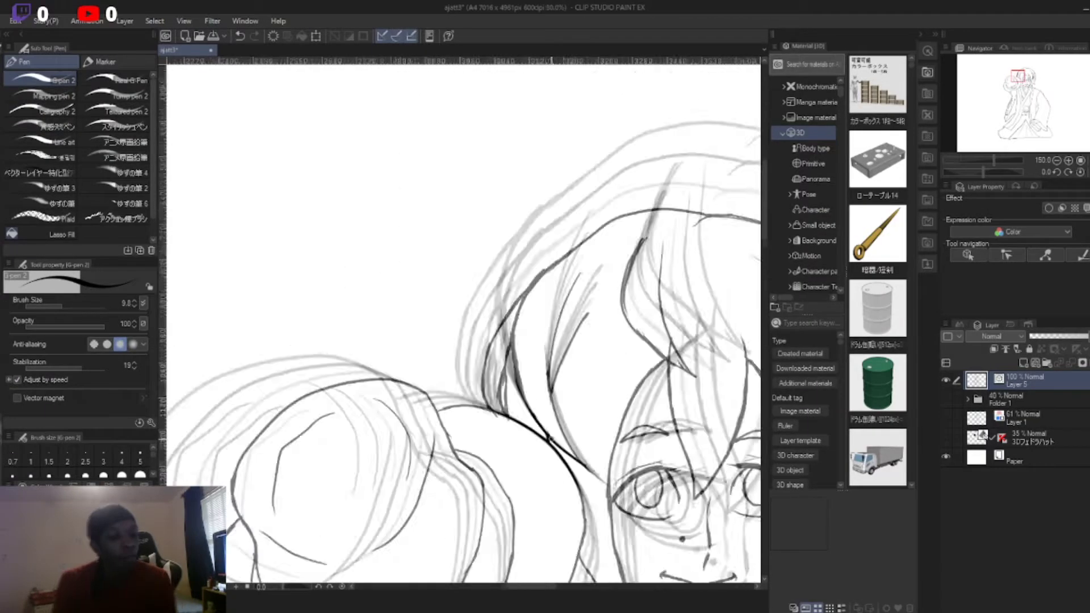
scroll(463, 323, down, 5)
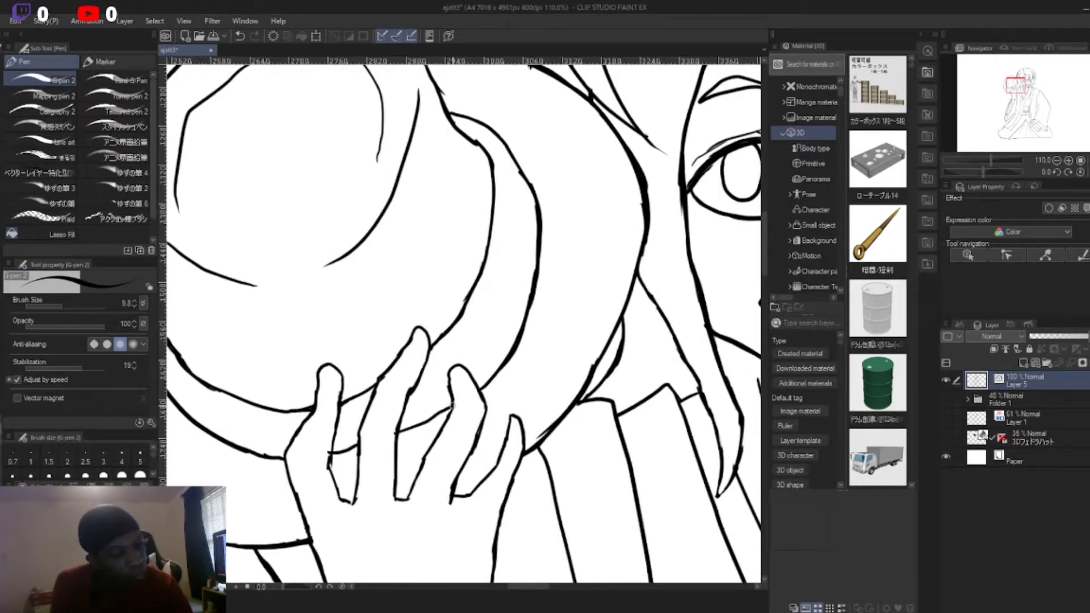
Step: Clean up the junction and pointed tip where the curved bang strand meets the bangs above the eye
scroll(463, 324, down, 6)
scroll(463, 324, up, 10)
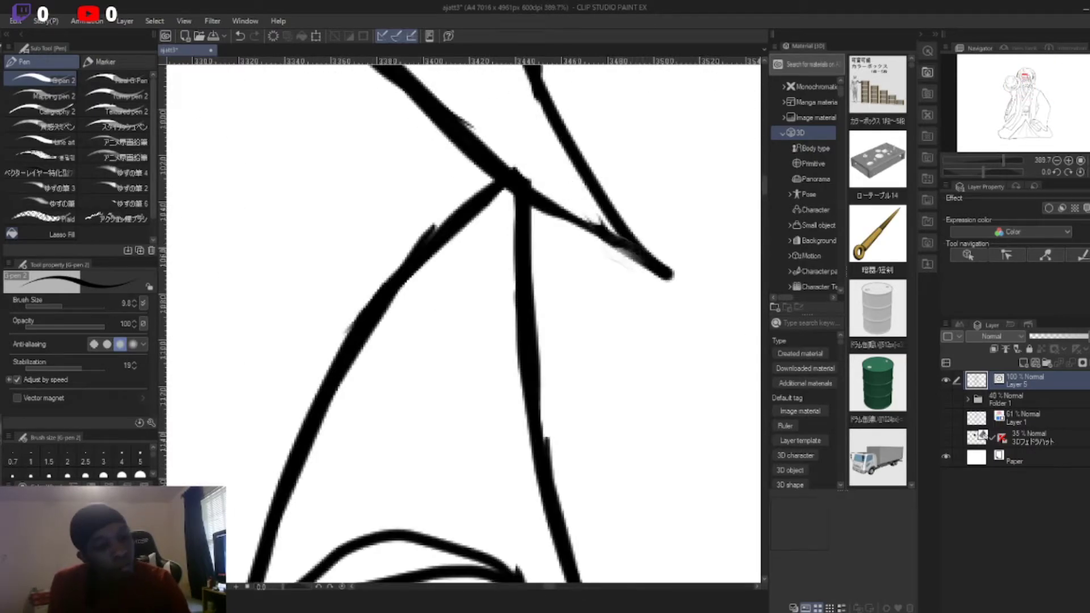
scroll(463, 324, down, 8)
scroll(463, 323, up, 2)
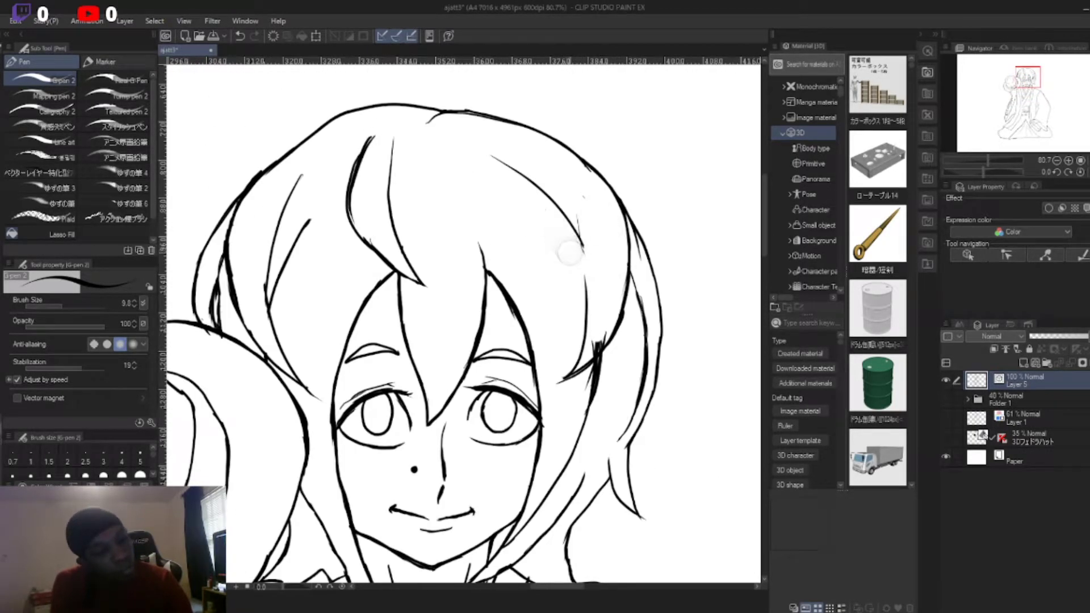
Step: Sharpen the pointed tip of the side strand opposite the fedora and extend the curved bang strand toward the parting
scroll(463, 323, up, 2)
scroll(462, 324, up, 3)
scroll(463, 323, up, 3)
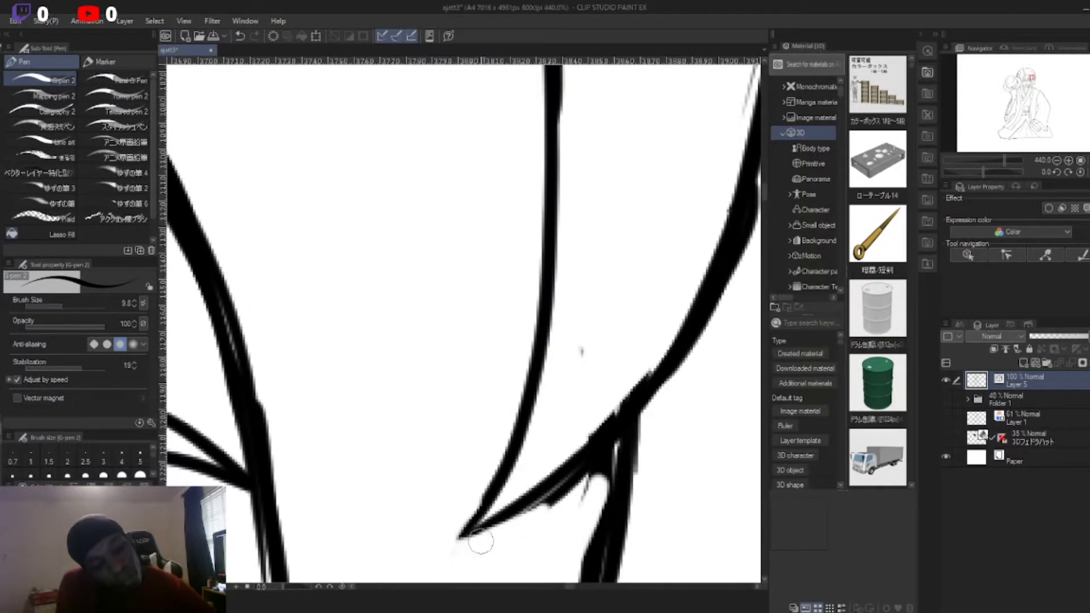
scroll(463, 324, down, 8)
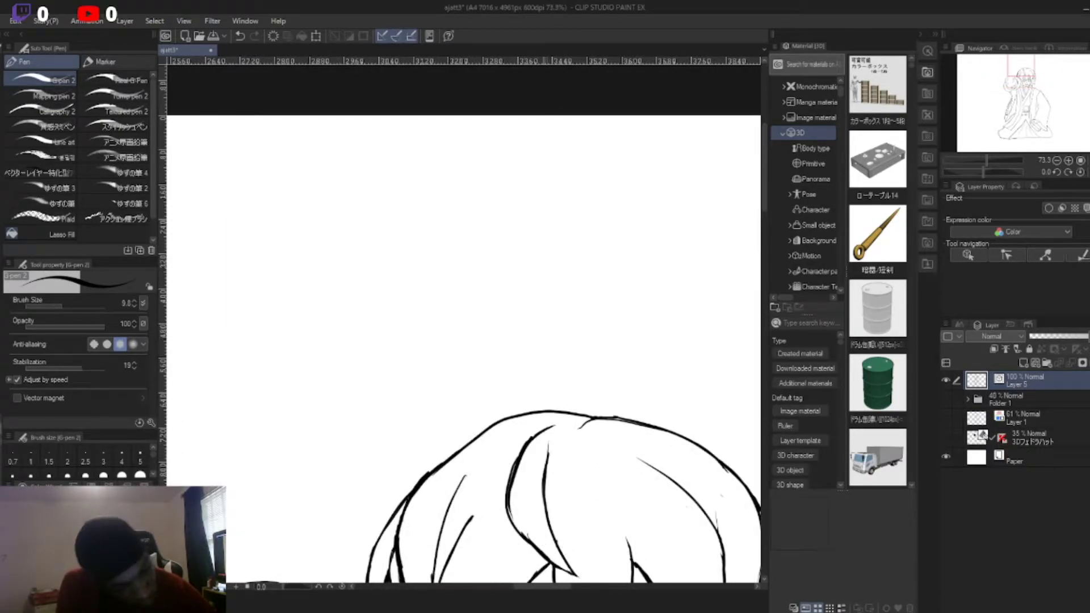
Step: Draw a long side strand passing behind the fedora's brim and erase the part that crosses the brim
scroll(463, 323, down, 4)
scroll(421, 341, up, 4)
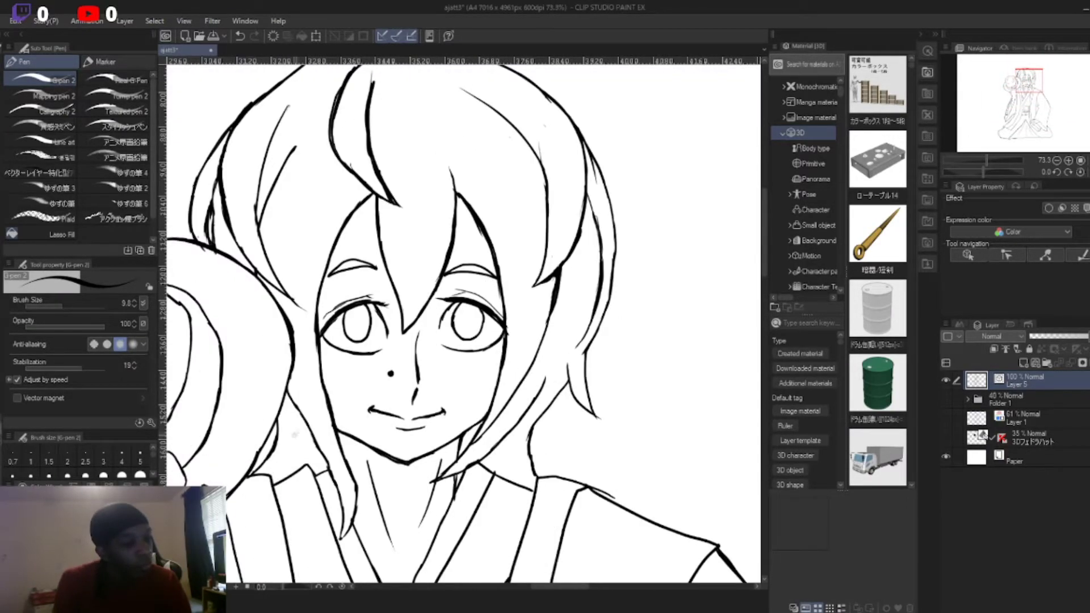
drag(250, 226, 347, 540)
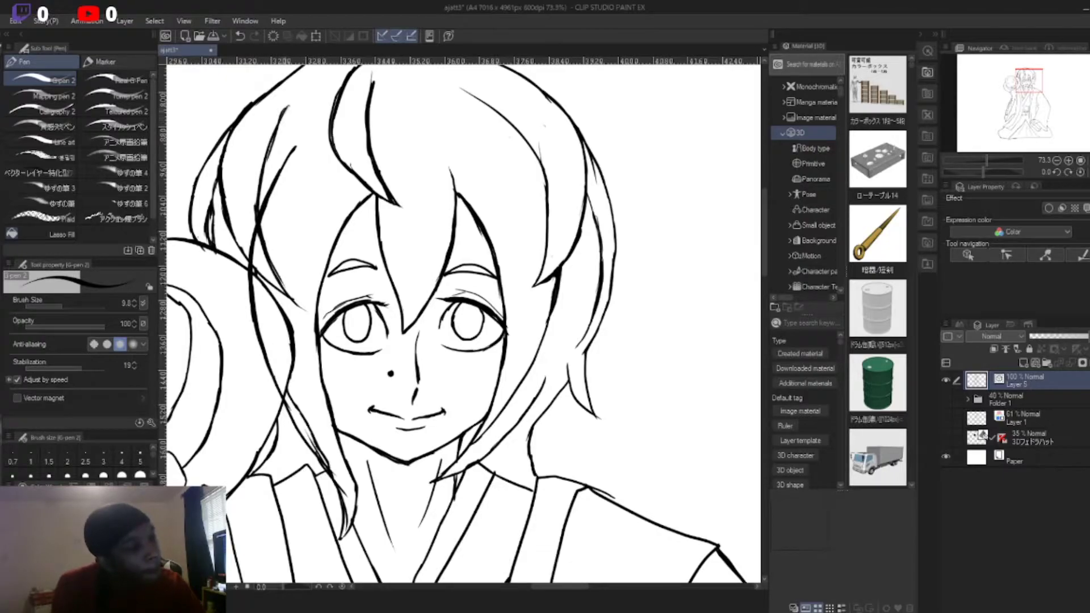
scroll(463, 324, up, 3)
scroll(463, 324, down, 3)
scroll(462, 324, up, 3)
scroll(463, 324, down, 6)
scroll(463, 324, down, 2)
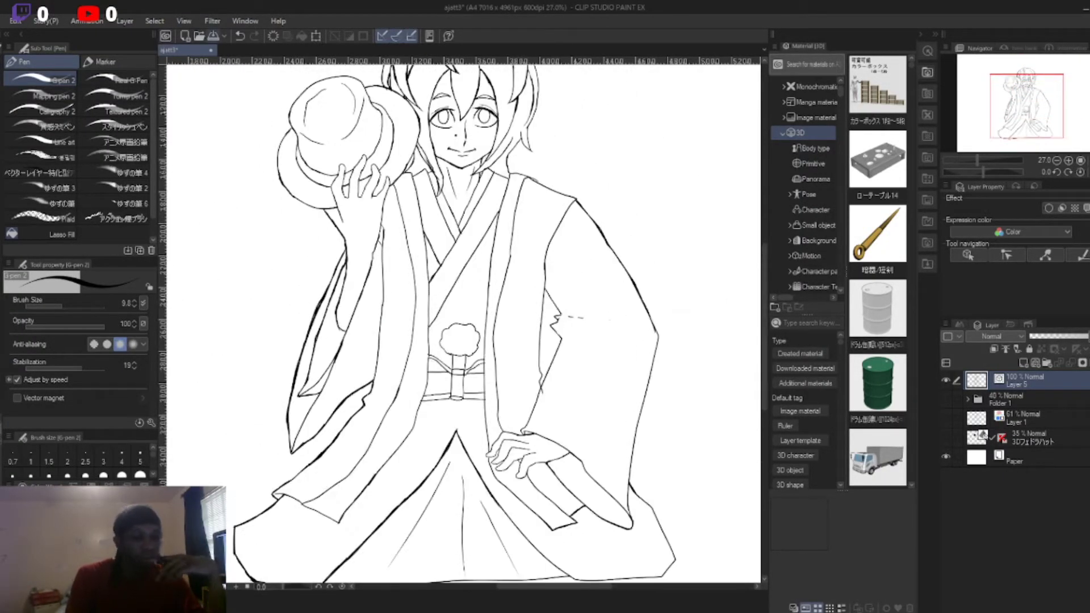
Step: Erase along the nose bridge line to slim and taper it
scroll(465, 113, up, 5)
scroll(446, 191, up, 2)
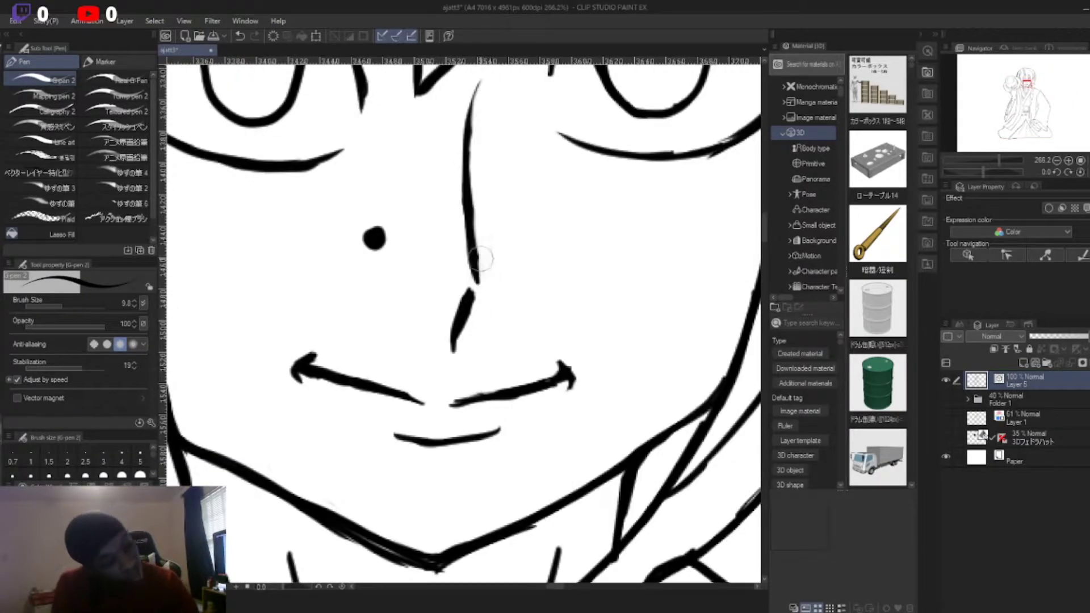
scroll(480, 259, down, 4)
Step: Add a new layer above the line art and lower the line art layer's opacity to 52%
key(ctrl+shift+n)
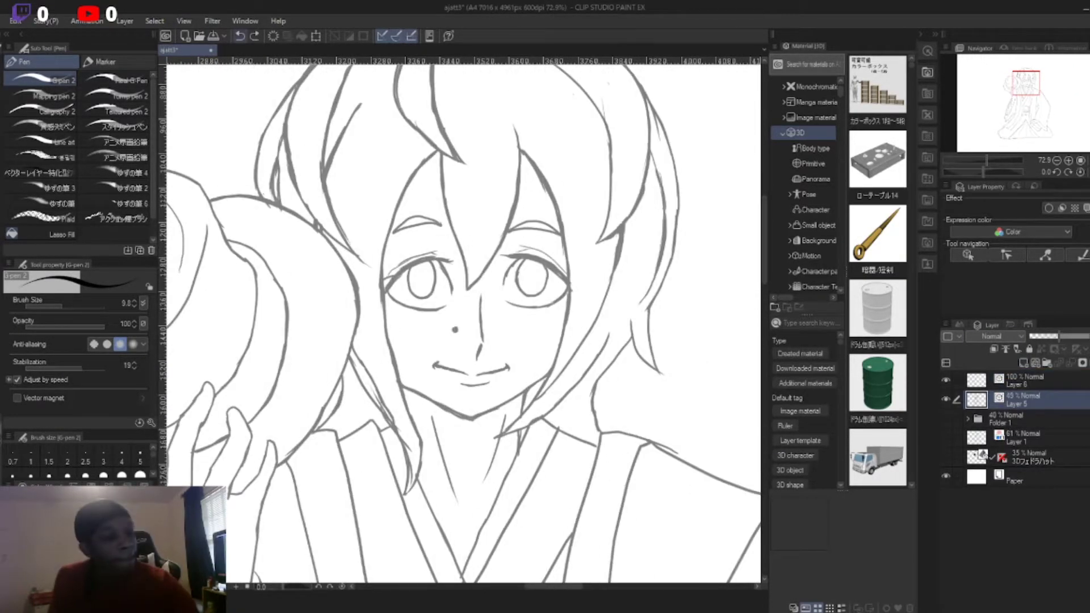
drag(380, 274, 396, 264)
key(ctrl+z)
Step: Place a two-line symmetrical ruler vertically down the centre of the face on the new top layer
key(u)
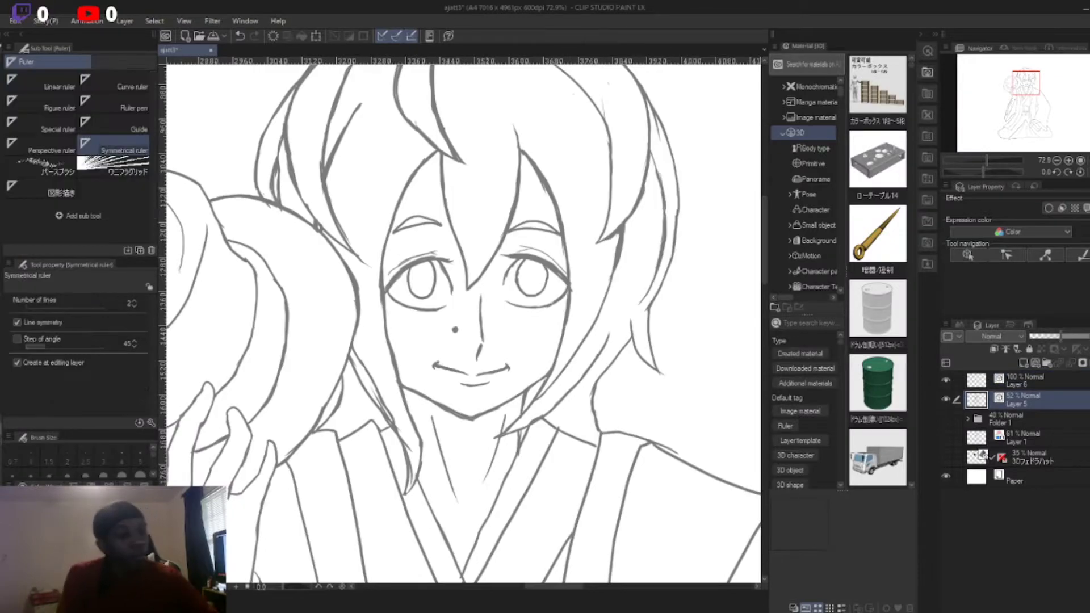
click(1022, 380)
drag(476, 130, 470, 386)
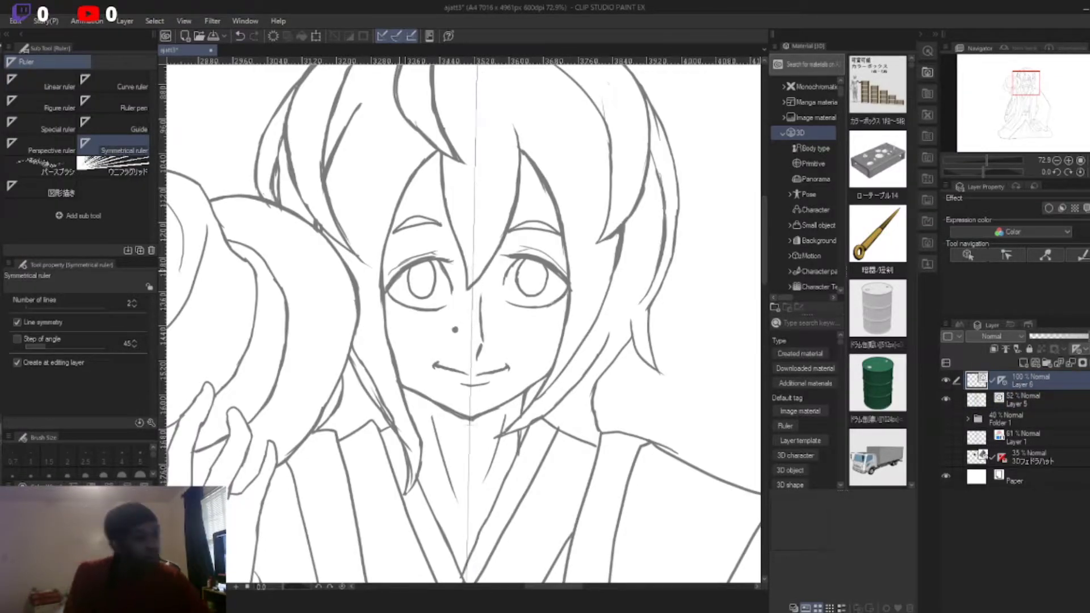
Step: Switch to the regular G-pen and go through its taper and starting-and-ending settings
key(p)
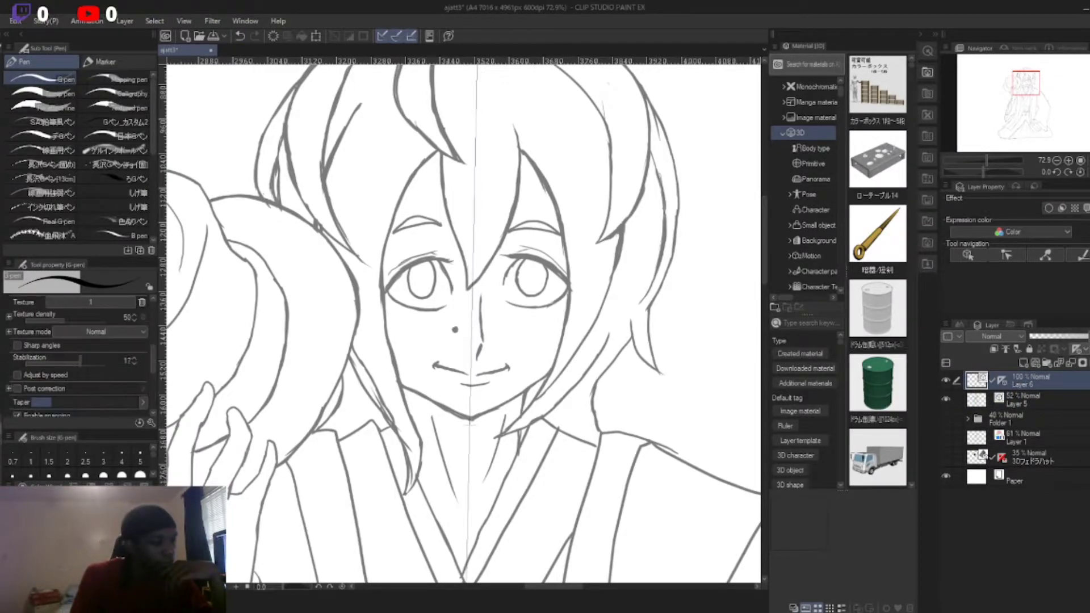
scroll(77, 353, down, 3)
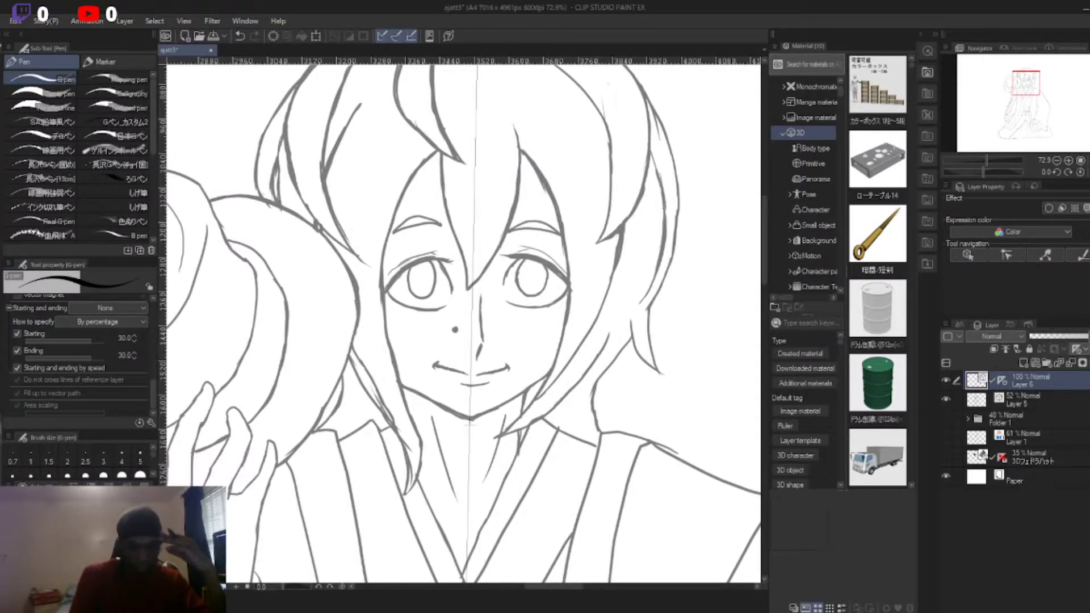
scroll(77, 352, up, 3)
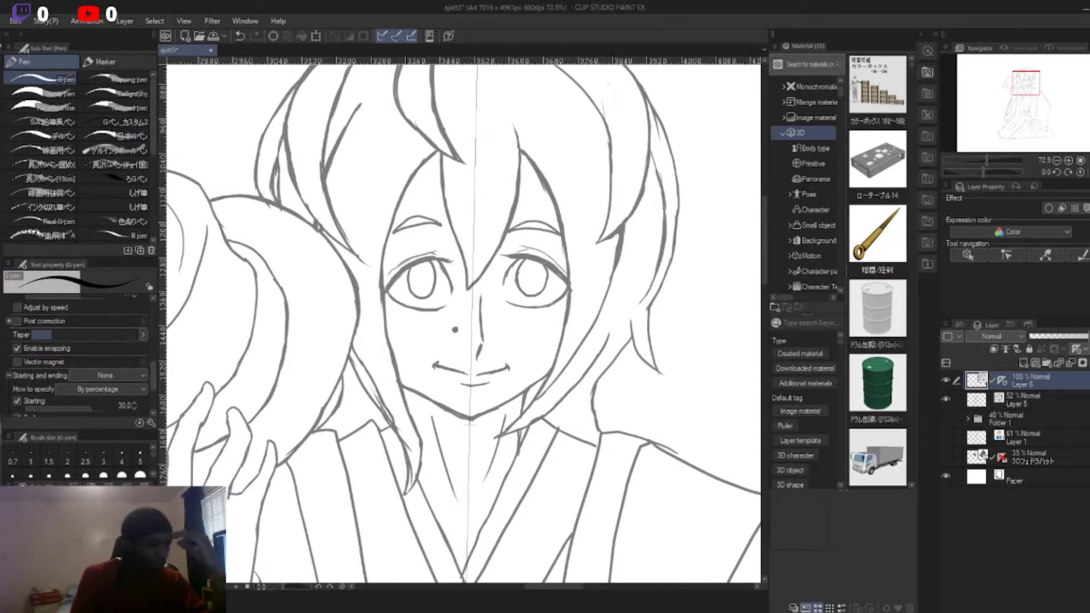
mouse_move(489, 284)
mouse_down()
mouse_move(575, 307)
mouse_move(577, 279)
mouse_up()
scroll(77, 353, up, 3)
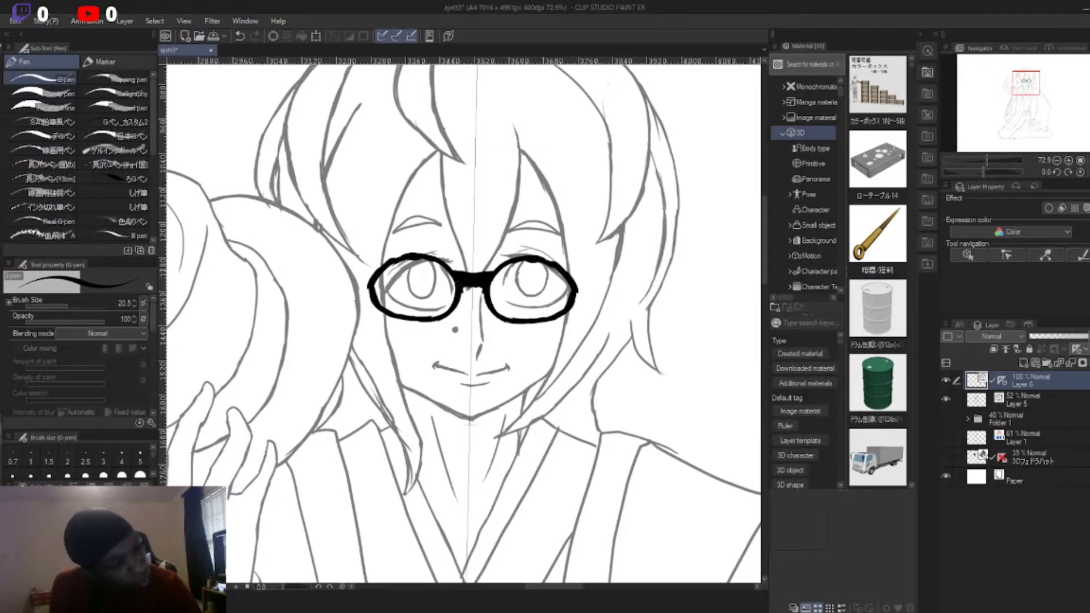
key(ctrl+z)
mouse_move(461, 267)
mouse_down()
mouse_move(395, 314)
mouse_move(464, 271)
mouse_move(386, 278)
mouse_move(395, 312)
mouse_up()
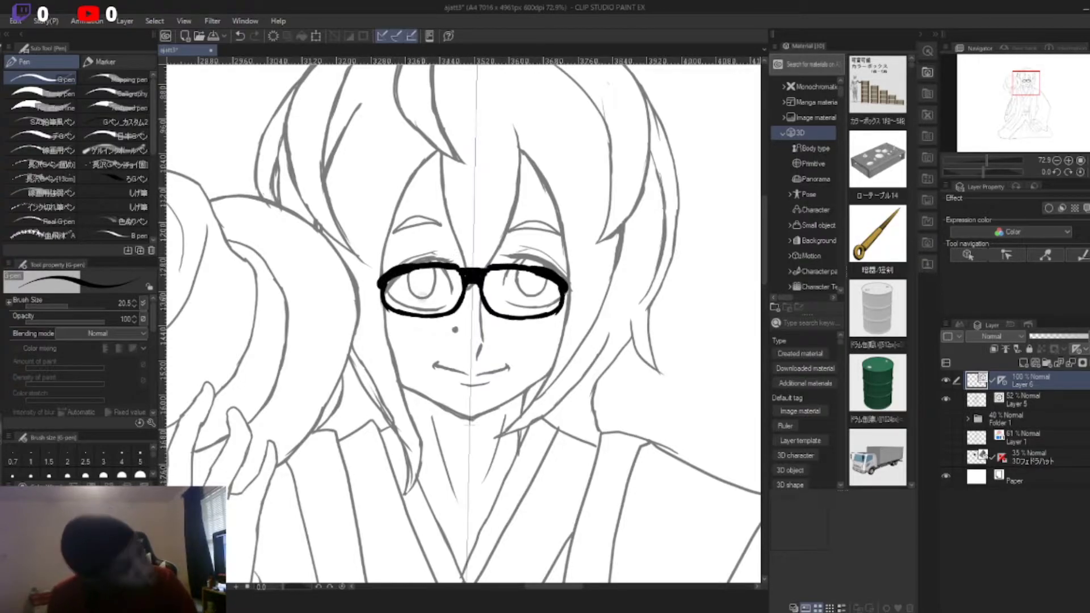
key(Delete)
Step: Draw thick black rounded eyeglasses mirrored around both eyes at brush size 20.5 and restore the line art layer to 100% opacity
mouse_move(465, 268)
mouse_down()
mouse_move(409, 310)
mouse_move(450, 311)
mouse_move(464, 273)
mouse_up()
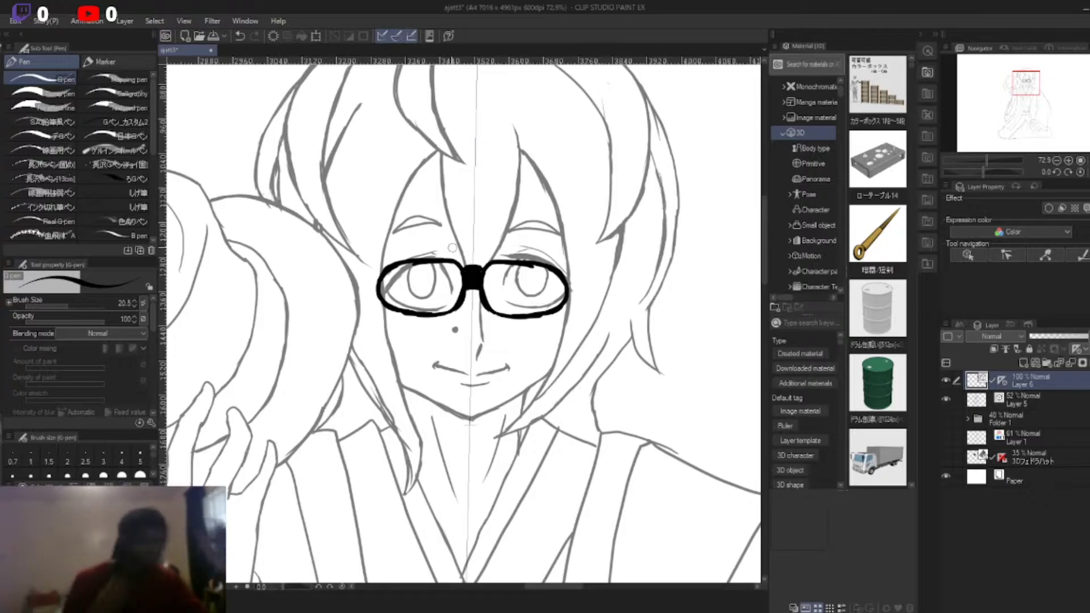
key(ctrl+minus)
key(ctrl+minus)
key(ctrl+minus)
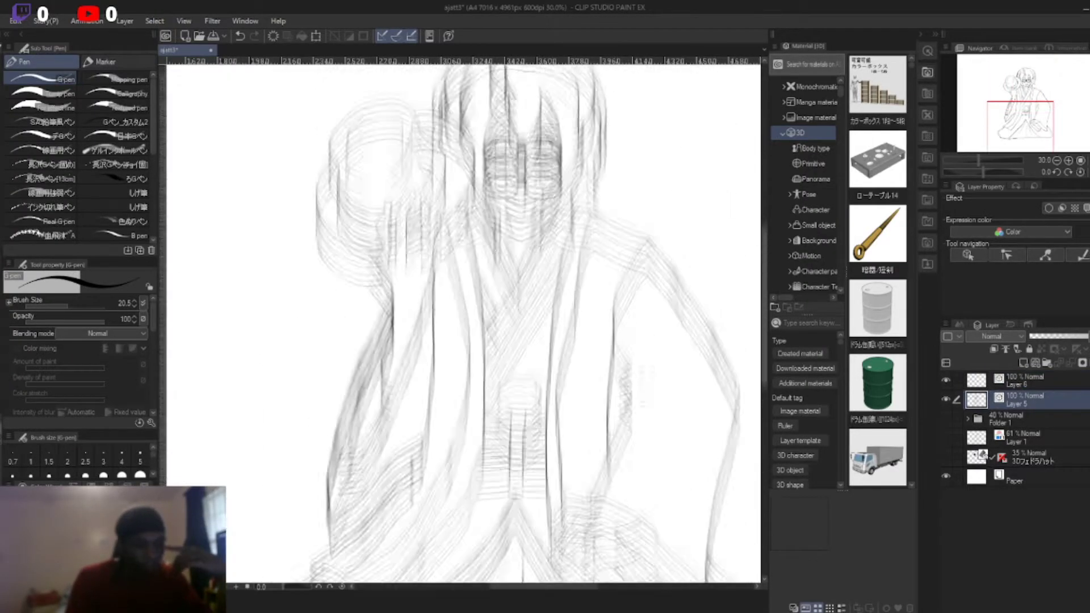
Step: Add a layer beneath the line art, select the whole figure's silhouette and fill it with light grey
click(1017, 419)
key(ctrl+shift+n)
key(ctrl+minus)
key(w)
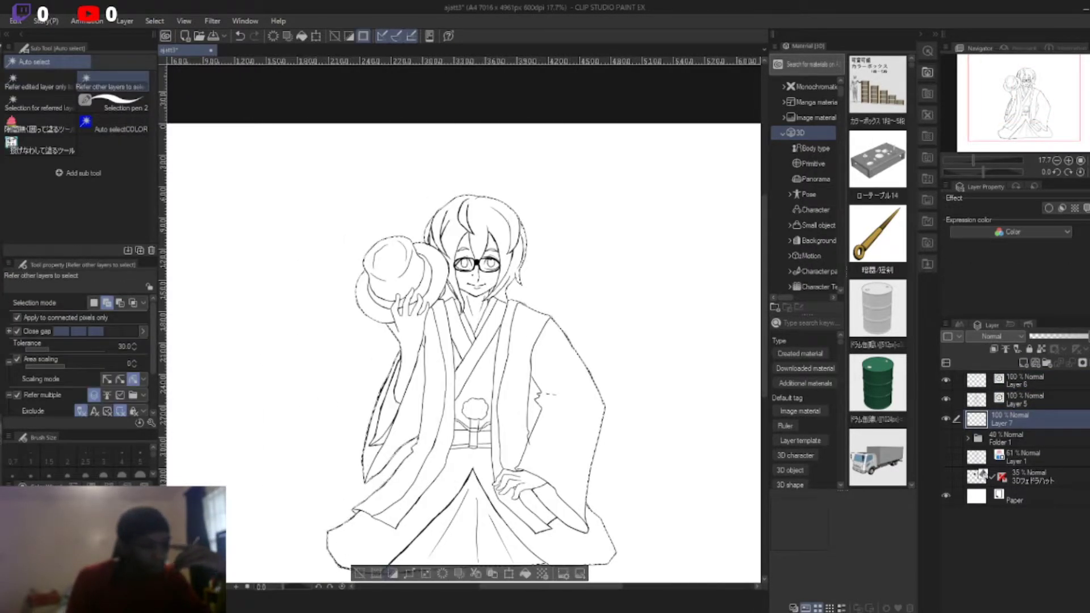
key(alt+BackSpace)
Step: Create a folder named flat clipped to the grey base and fill the figure selection with reddish brown on a new layer inside it
scroll(463, 324, down, 3)
key(ctrl+shift+g)
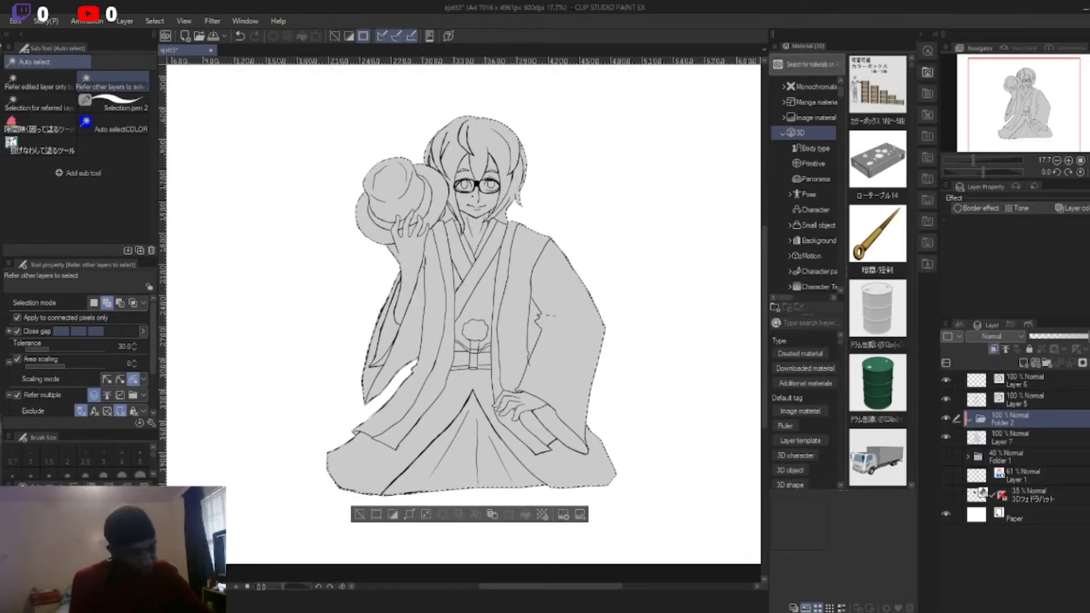
key(ctrl+shift+n)
key(alt+BackSpace)
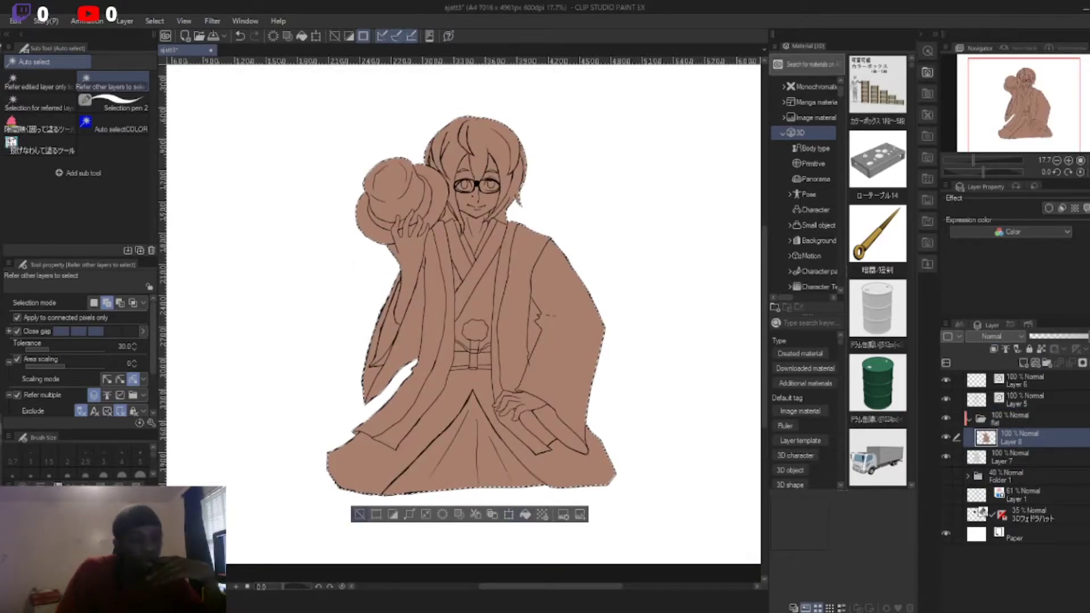
Step: On a new layer named hakama, fill the hakama and its waistband with dark grey after clearing the selection
key(ctrl+d)
key(ctrl+shift+n)
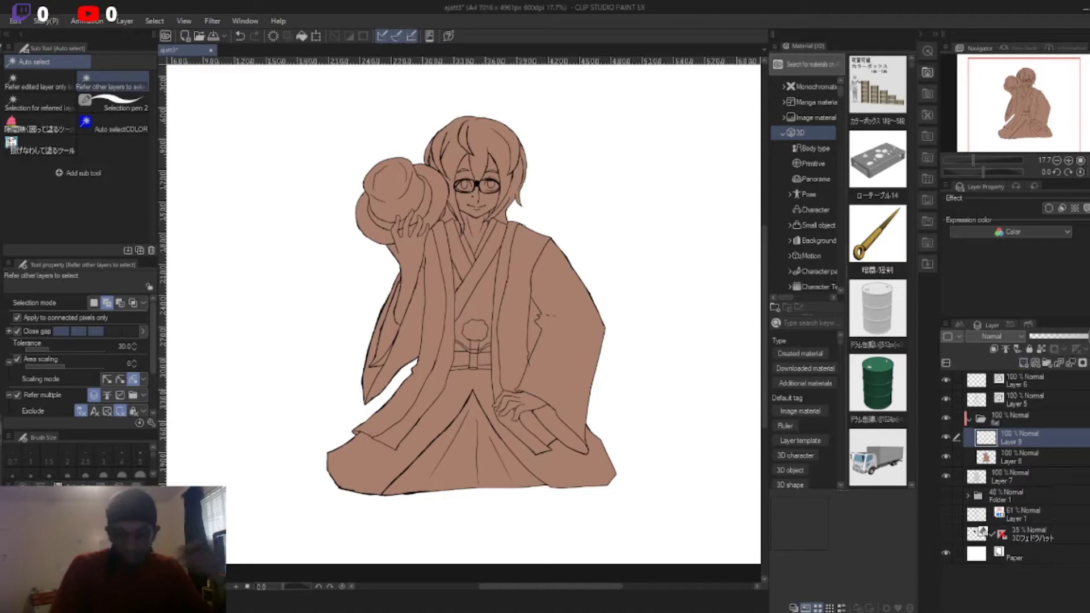
key(g)
click(466, 449)
scroll(466, 397, up, 3)
click(477, 363)
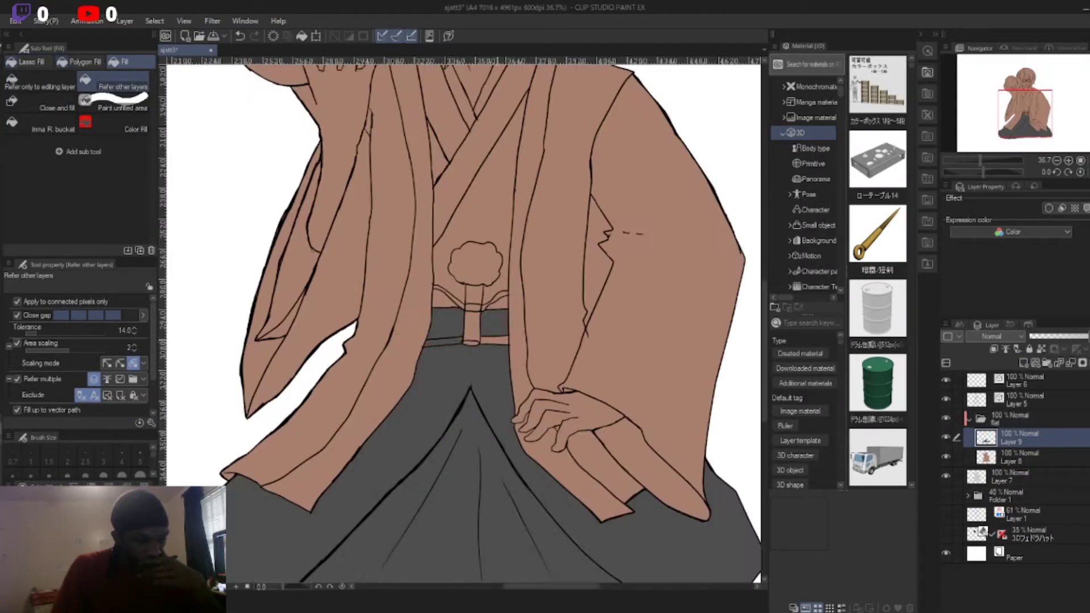
scroll(466, 341, down, 4)
Step: Fill the crossed kimono panels on the chest with near-black on a new layer named under1
key(ctrl+shift+n)
scroll(468, 255, up, 3)
click(503, 295)
click(528, 216)
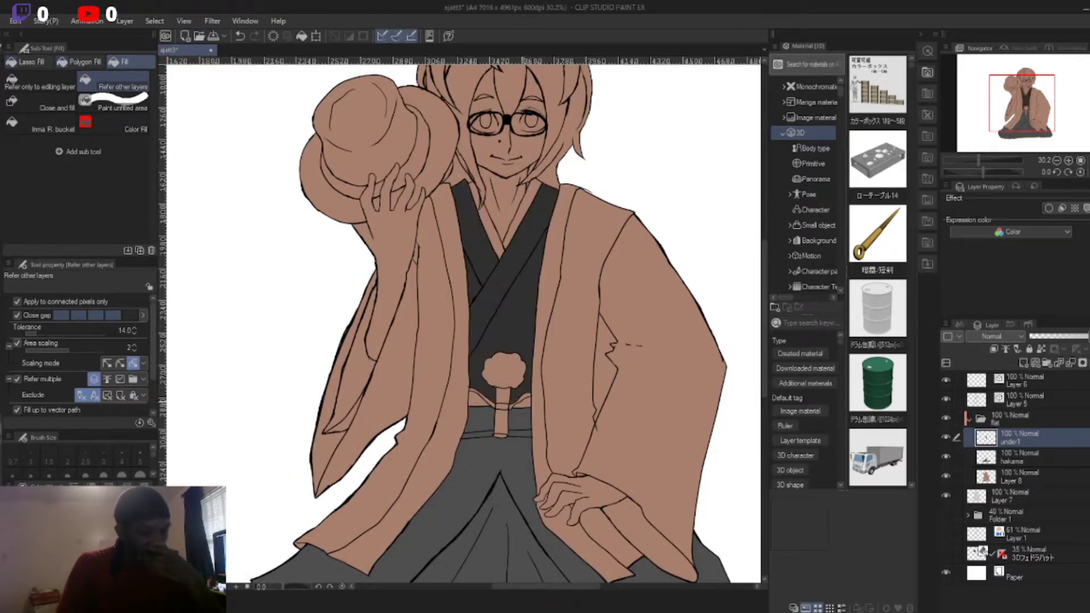
Step: Fill the round pompom, its strap and the side cords at the waist with medium grey
scroll(520, 429, up, 2)
scroll(500, 340, up, 3)
click(500, 341)
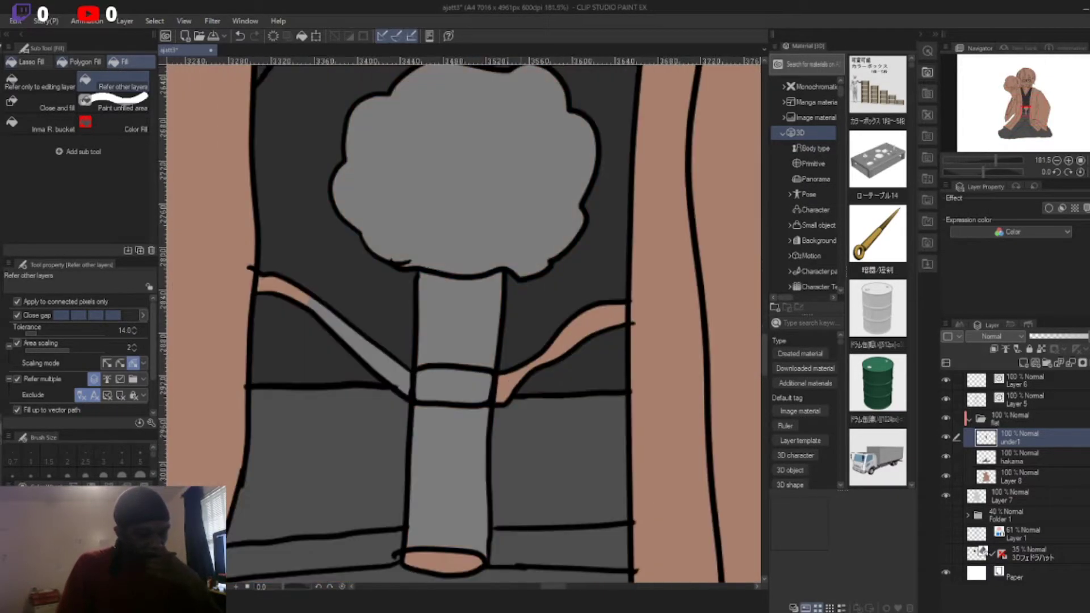
scroll(500, 341, down, 4)
Step: Fill the inner collar at the neck with white on a new layer named under2
key(ctrl+shift+n)
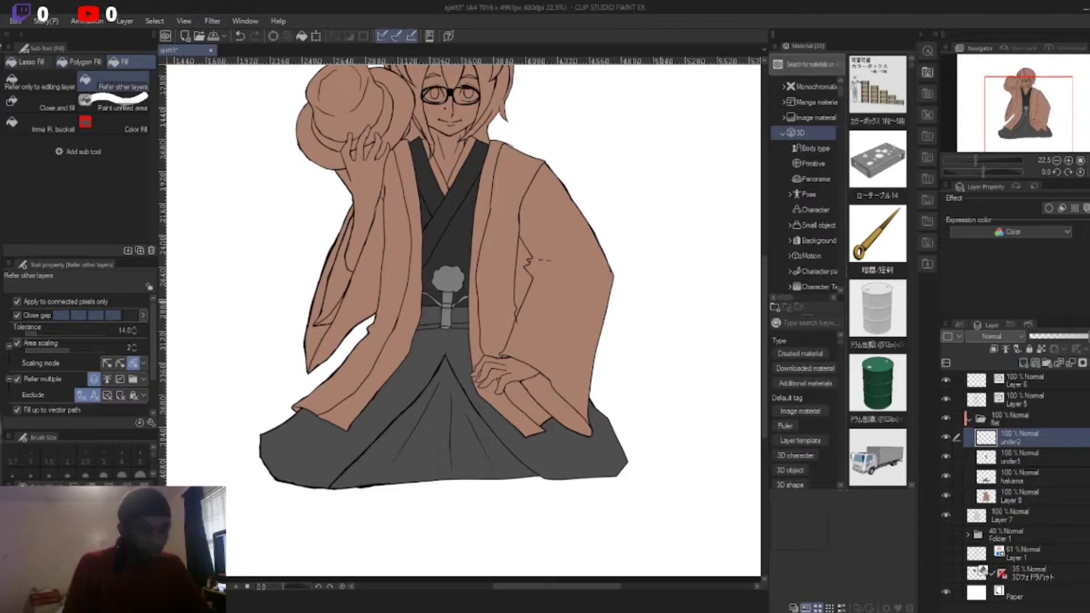
scroll(499, 341, up, 3)
scroll(499, 341, down, 4)
Step: Select the gap between the bent arm and the torso and delete it from the grey base layer
key(w)
click(497, 375)
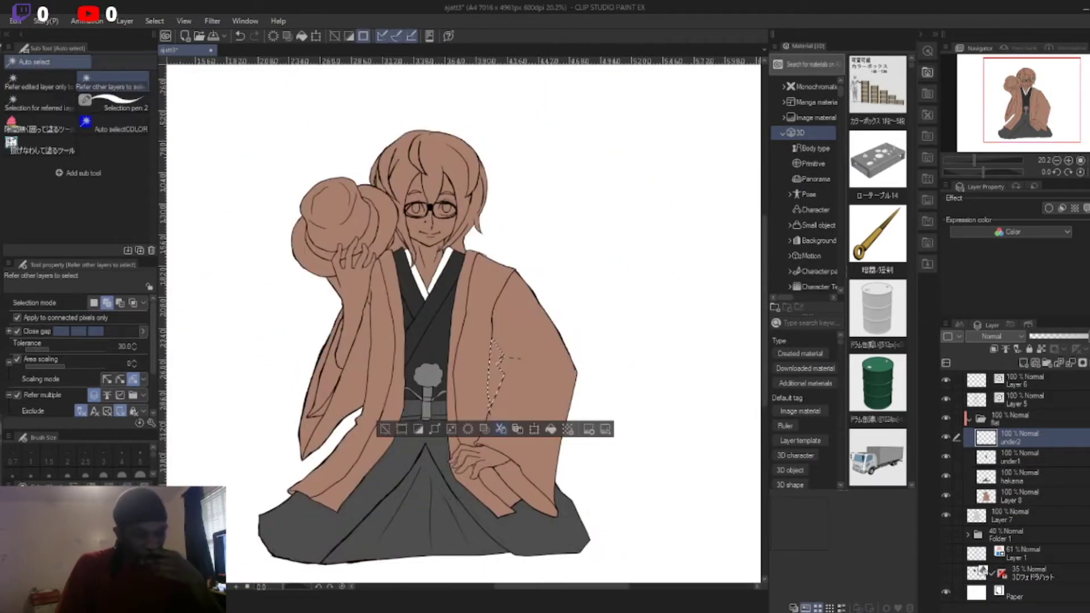
scroll(507, 346, up, 5)
ctrl+shift+click(507, 347)
key(Delete)
scroll(507, 347, up, 1)
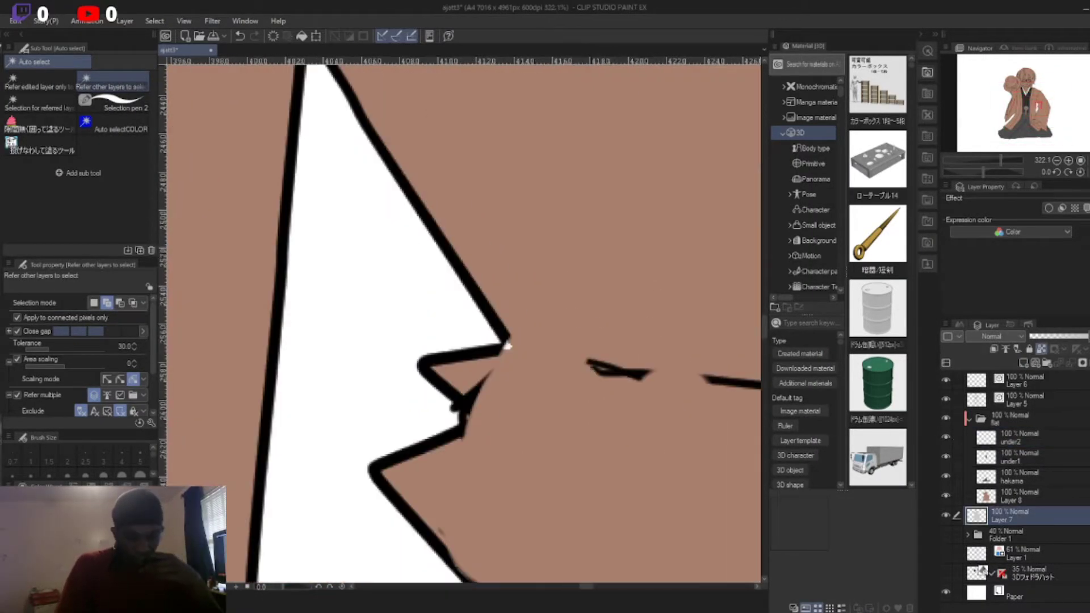
Step: Hide the eyeglasses layer and fill the kimono sleeve inside the raised arm's haori with near-black on the under1 layer
key(p)
scroll(507, 346, down, 6)
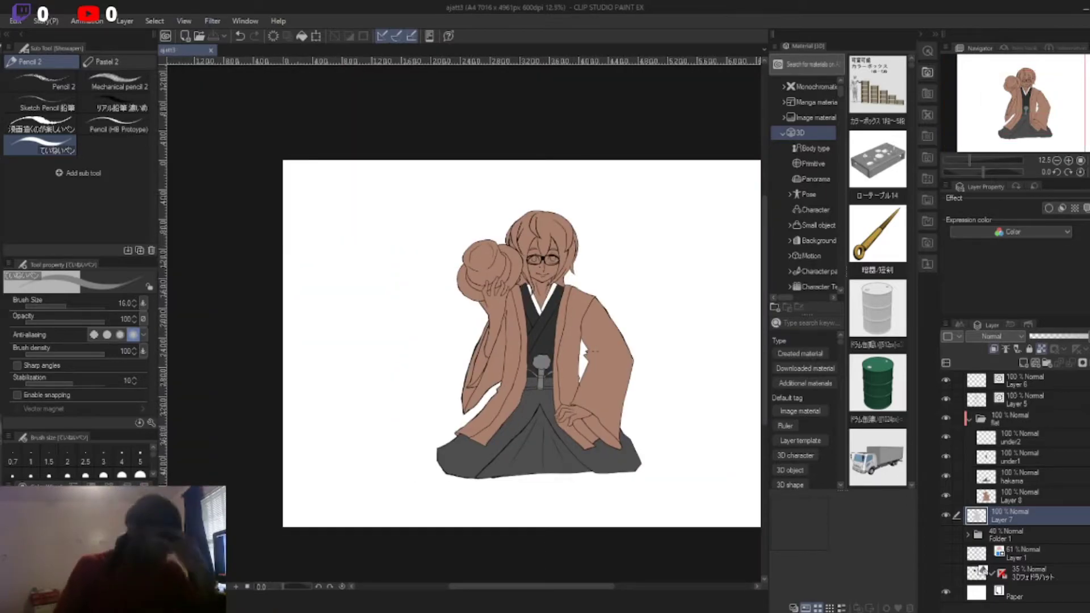
scroll(557, 293, up, 5)
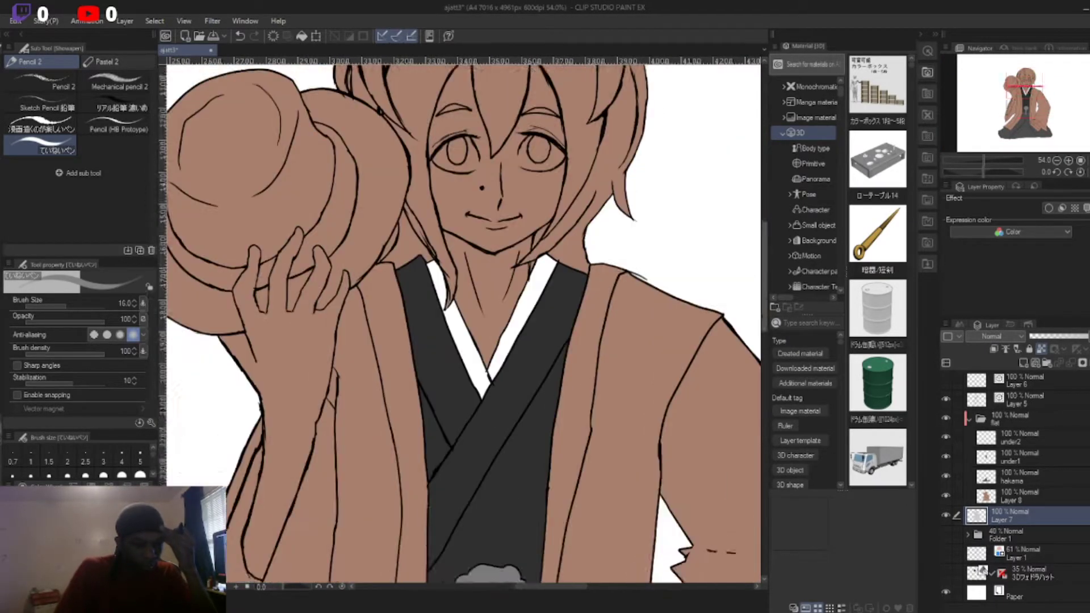
scroll(578, 247, down, 4)
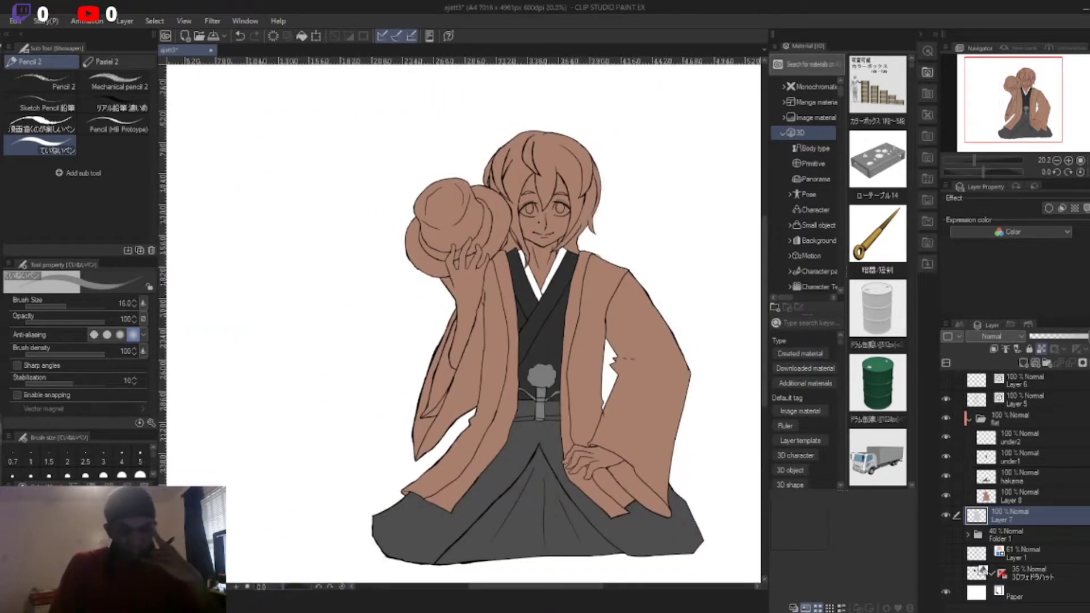
click(1019, 458)
key(g)
scroll(420, 375, up, 6)
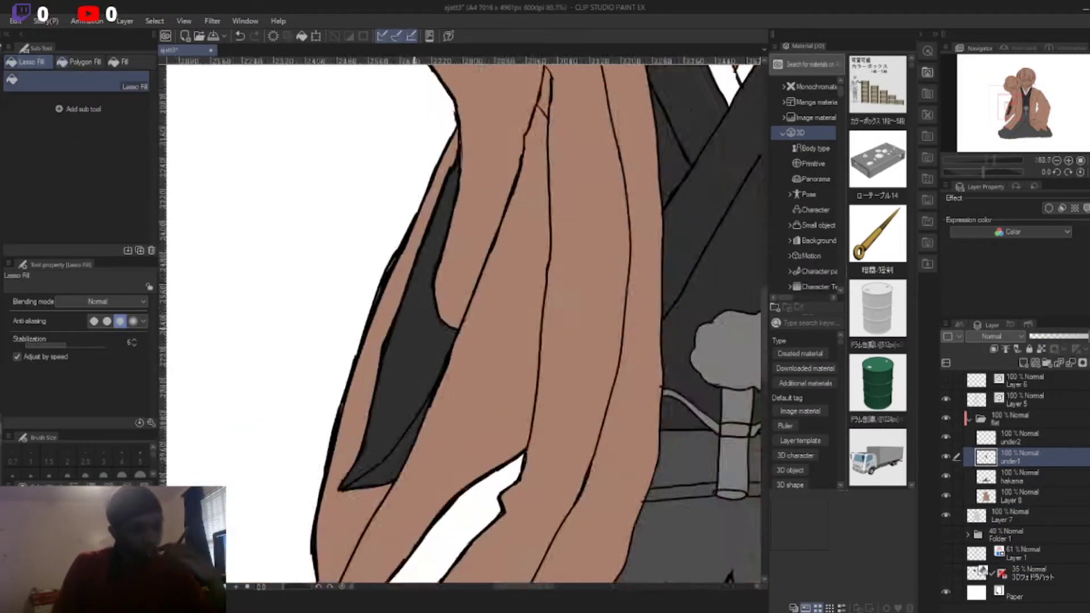
Step: Fill the haori's sleeves, lapels and front panels with dark red on a new layer named jacket
scroll(420, 375, down, 6)
click(1024, 362)
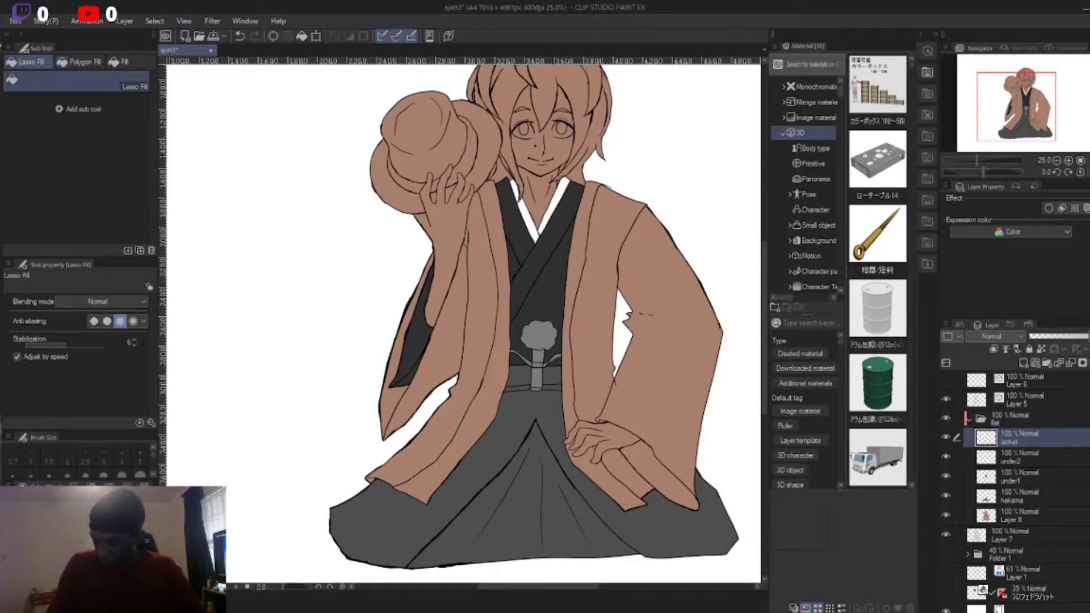
drag(466, 318, 395, 361)
click(120, 62)
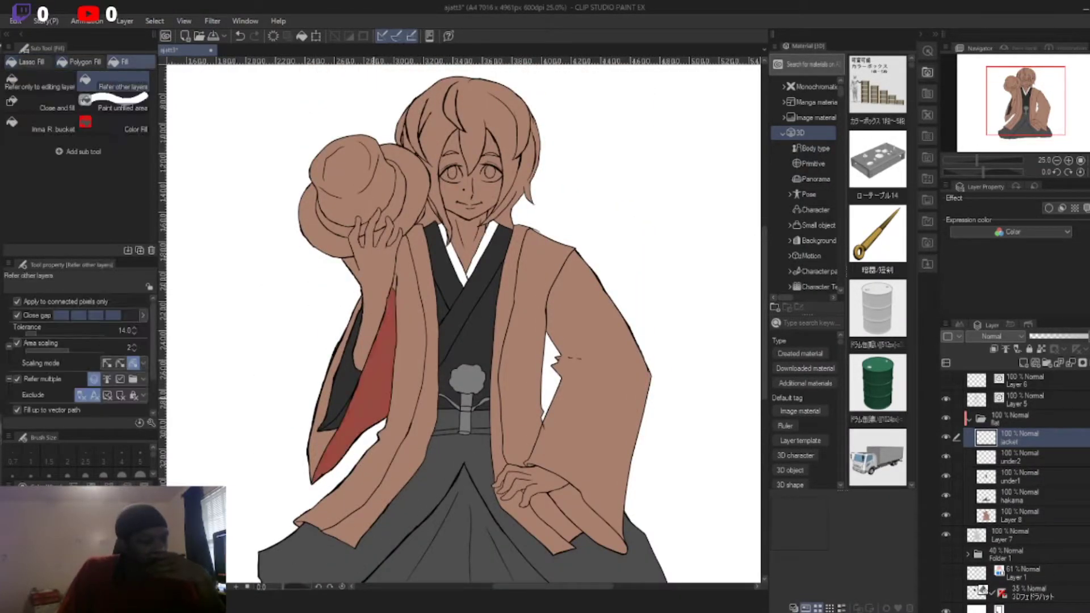
click(352, 386)
click(602, 369)
click(539, 341)
click(591, 528)
click(509, 341)
Step: Fill the leftover gaps in the red jacket around the raised forearm, lapels and resting hand with Lasso Fill
scroll(410, 258, up, 3)
click(26, 62)
scroll(397, 284, up, 4)
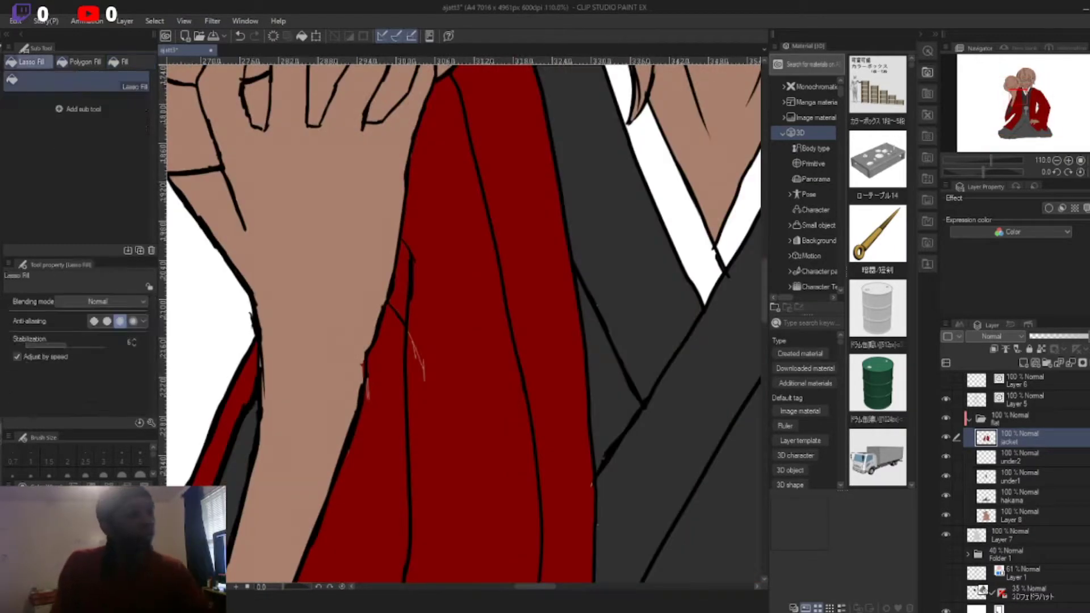
mouse_move(449, 187)
mouse_down()
mouse_move(369, 454)
mouse_move(443, 190)
mouse_up()
scroll(409, 318, down, 5)
scroll(611, 440, up, 4)
mouse_move(590, 301)
mouse_down()
mouse_move(670, 460)
mouse_move(580, 290)
mouse_up()
scroll(580, 289, down, 5)
scroll(432, 397, up, 4)
mouse_move(520, 392)
mouse_down()
mouse_move(463, 434)
mouse_move(522, 391)
mouse_up()
scroll(523, 392, down, 2)
scroll(522, 392, up, 2)
click(125, 61)
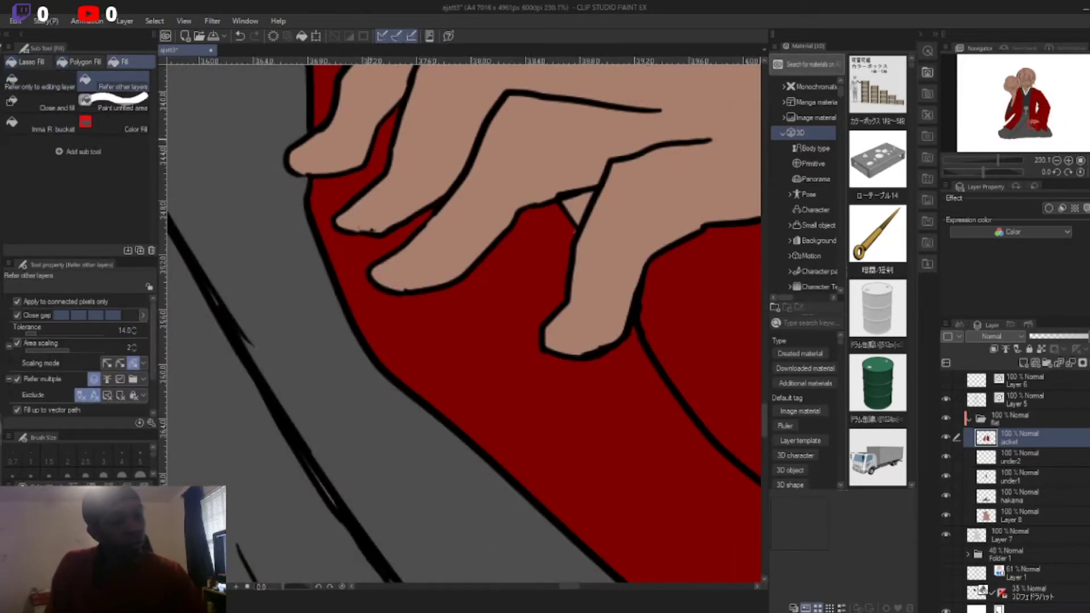
scroll(463, 324, down, 6)
scroll(463, 324, up, 2)
scroll(511, 76, up, 2)
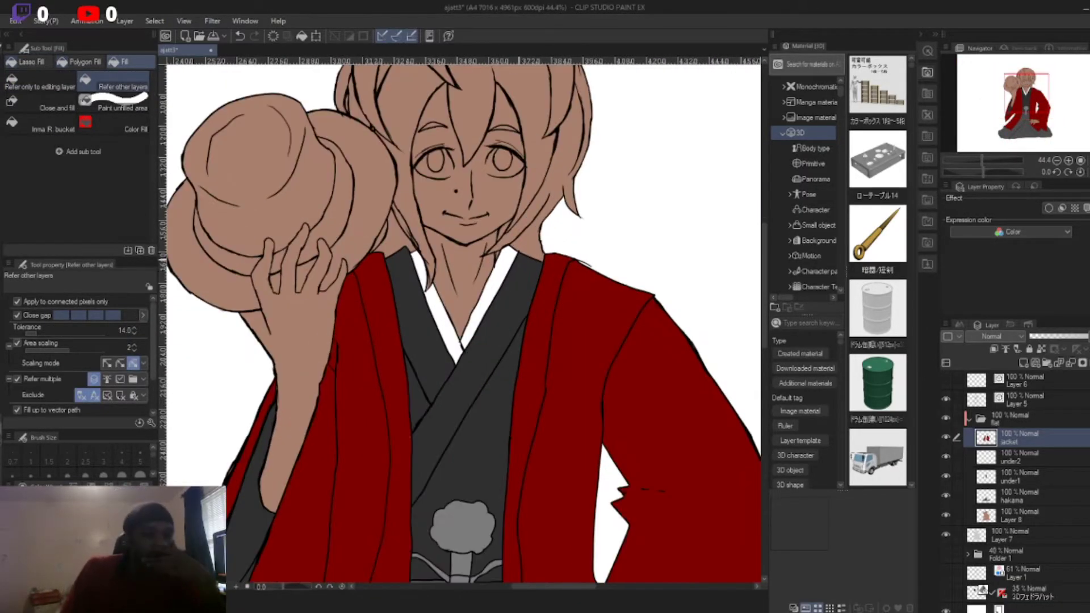
Step: Show the eyeglasses layer and enlarge the glasses so the frames extend beyond both sides of the face
click(946, 379)
key(ctrl+t)
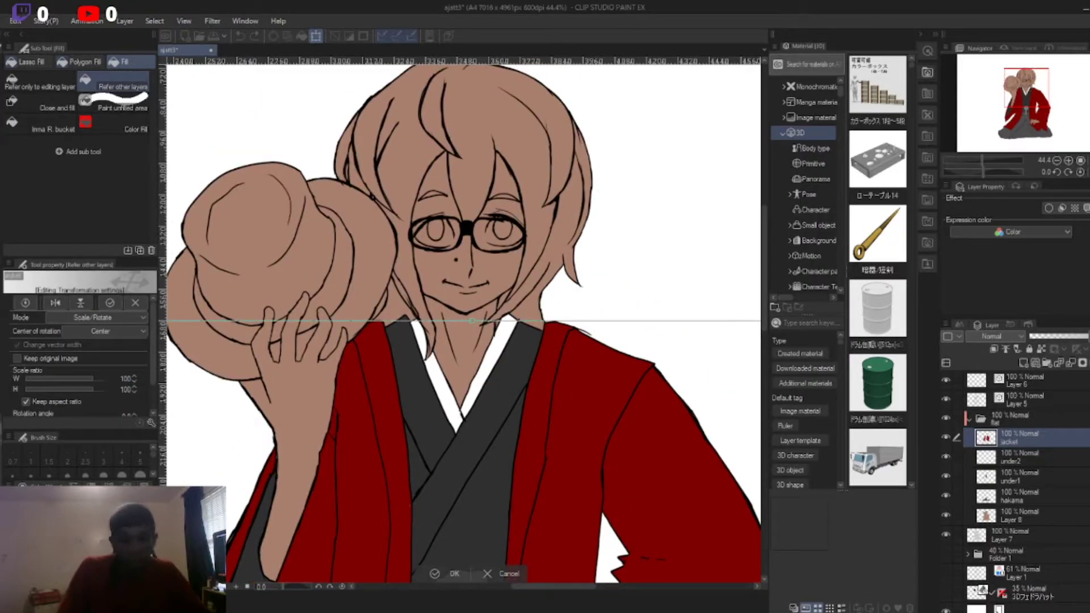
key(Escape)
click(1022, 380)
key(ctrl+t)
drag(527, 253, 538, 257)
drag(465, 227, 467, 230)
key(Return)
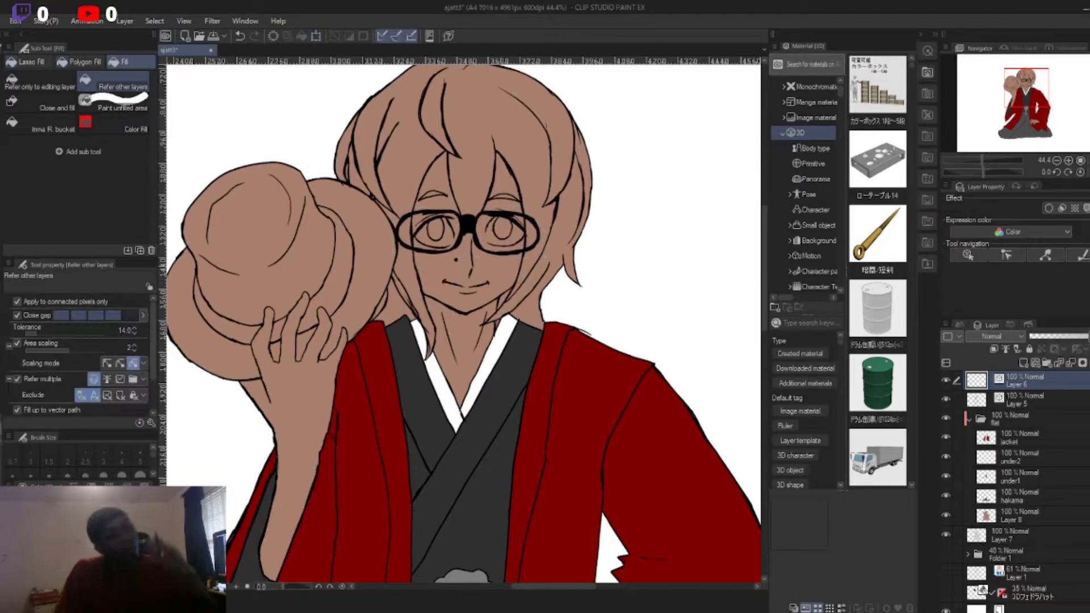
Step: Remove the outer parts of the frames that overlap the hair and hide the eyeglasses layer
click(28, 61)
scroll(432, 227, up, 3)
scroll(431, 227, down, 1)
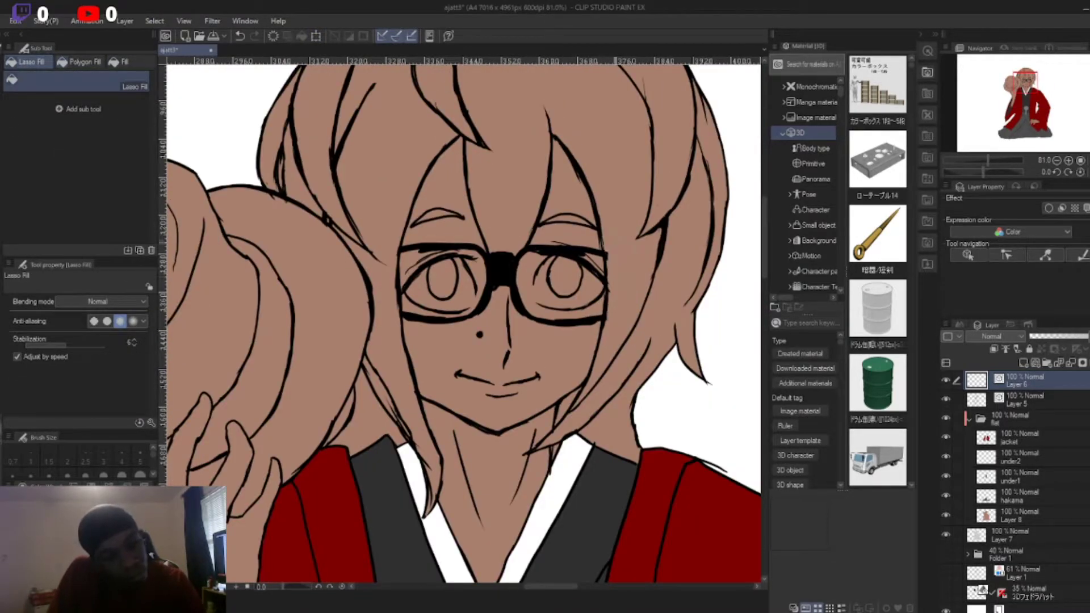
scroll(463, 324, down, 4)
click(946, 381)
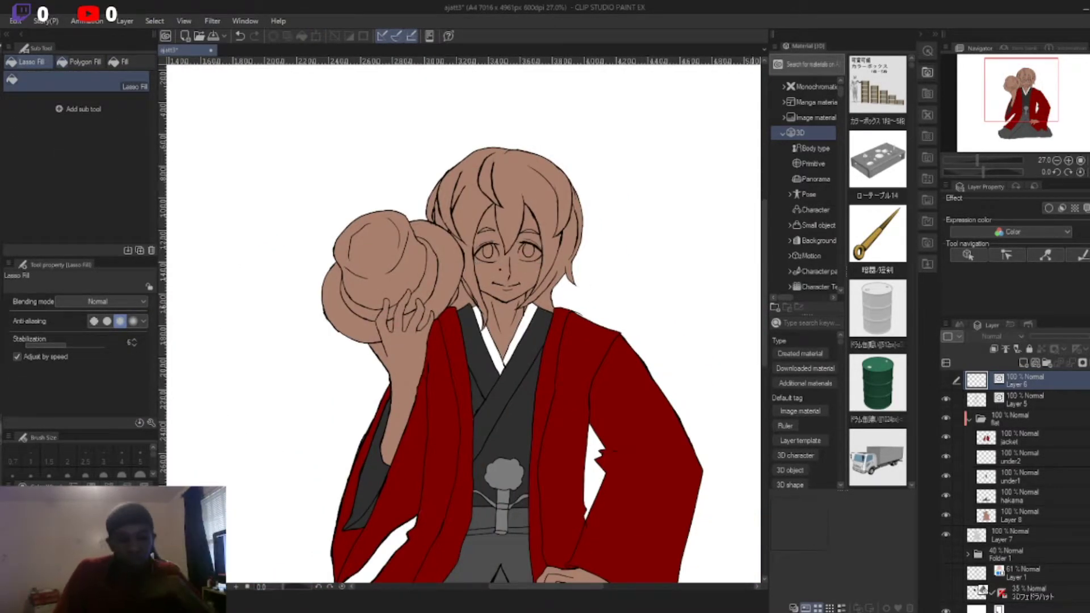
scroll(464, 324, down, 2)
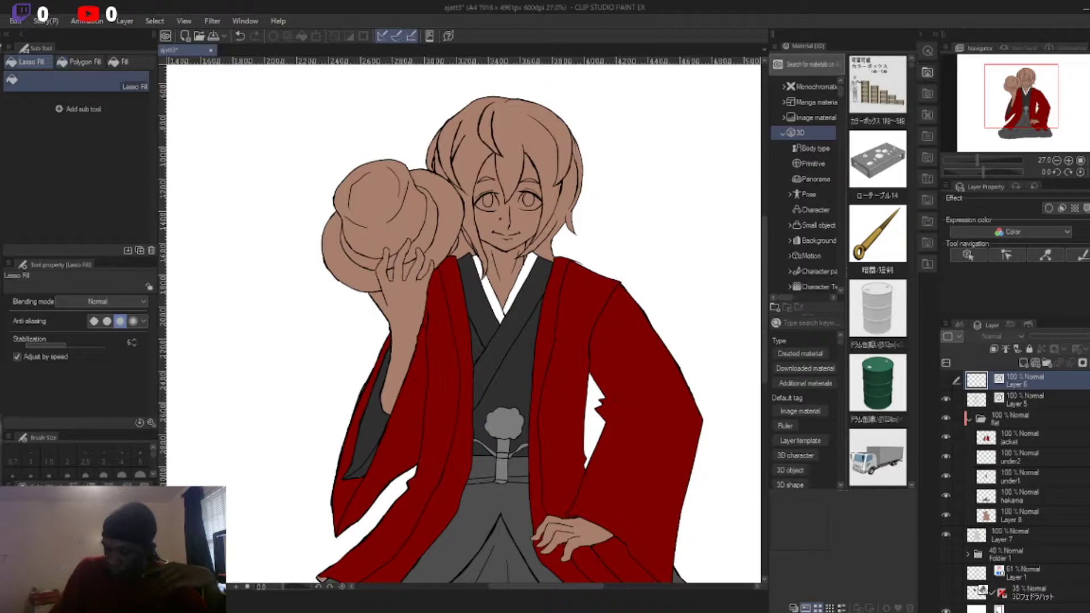
Step: Fill the fedora's crown and brim with near-black on a new layer named hat, leaving the band unfilled
key(ctrl+shift+n)
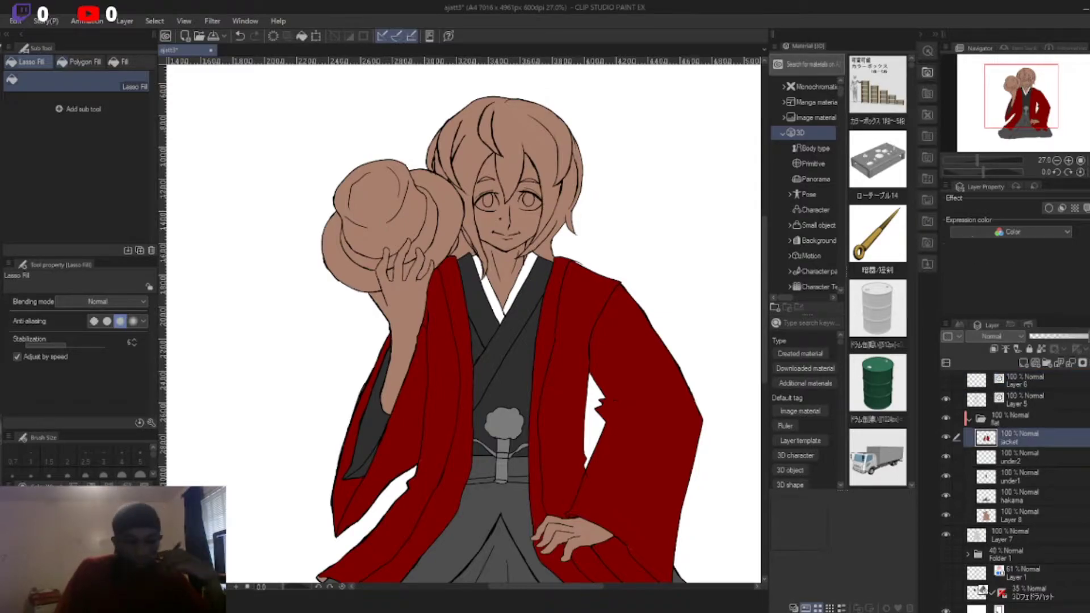
key(g)
click(398, 193)
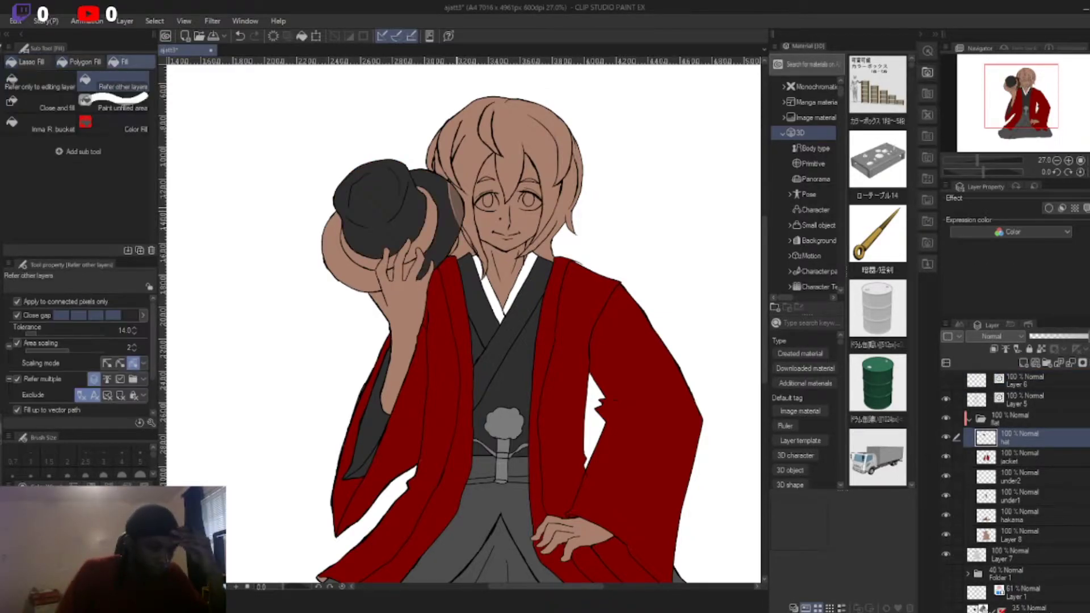
click(349, 253)
Step: Fill the missed spots along the fedora brim next to the hair with Lasso Fill
scroll(397, 261, up, 4)
scroll(398, 261, down, 2)
scroll(568, 148, up, 3)
scroll(568, 147, up, 3)
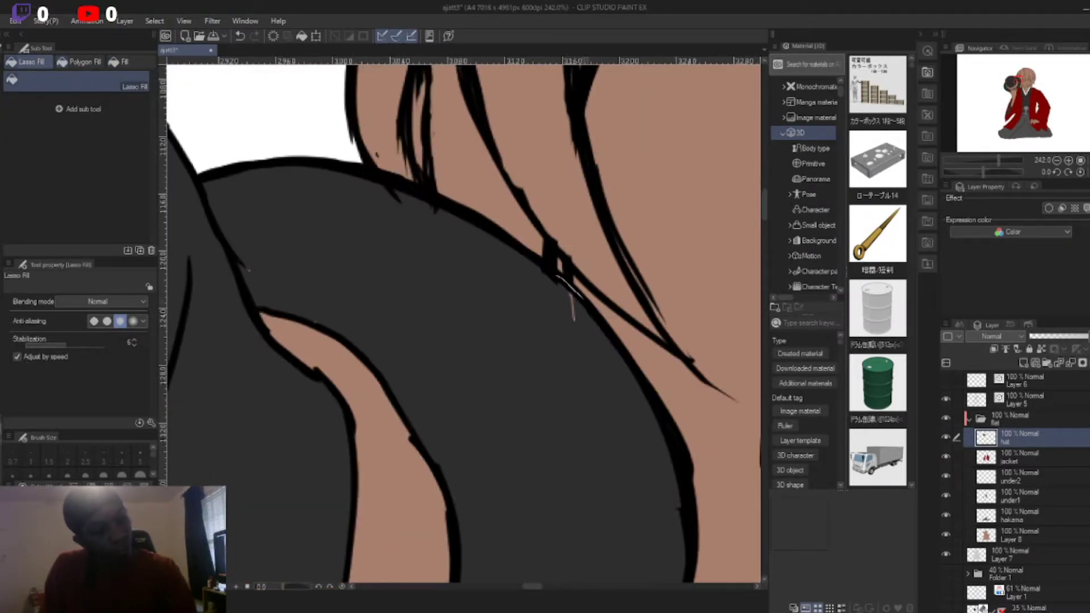
scroll(571, 301, down, 2)
scroll(571, 301, down, 3)
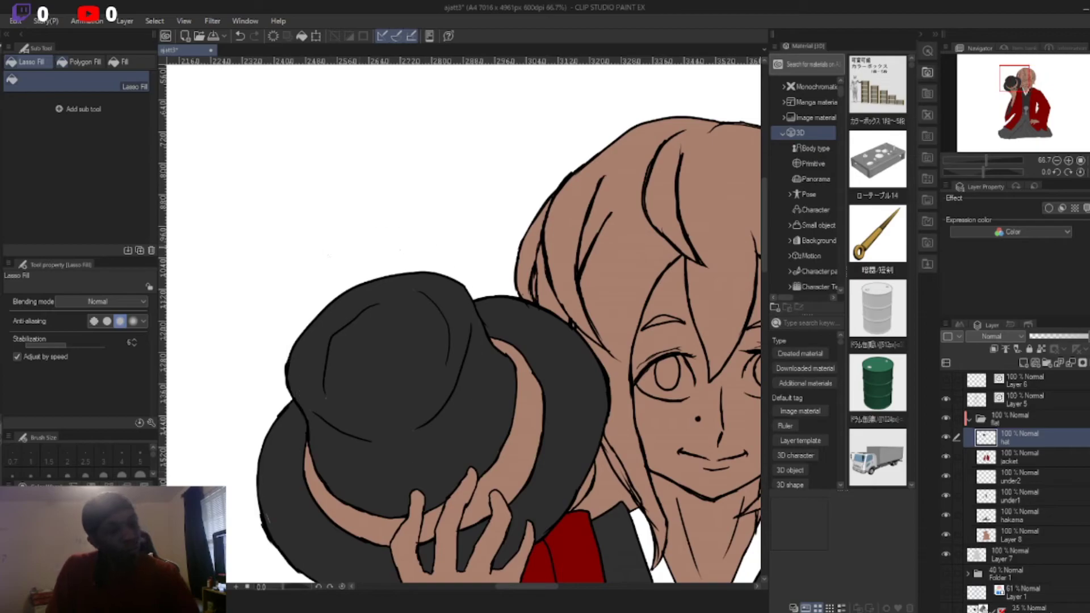
scroll(571, 301, down, 4)
scroll(463, 321, left, 3)
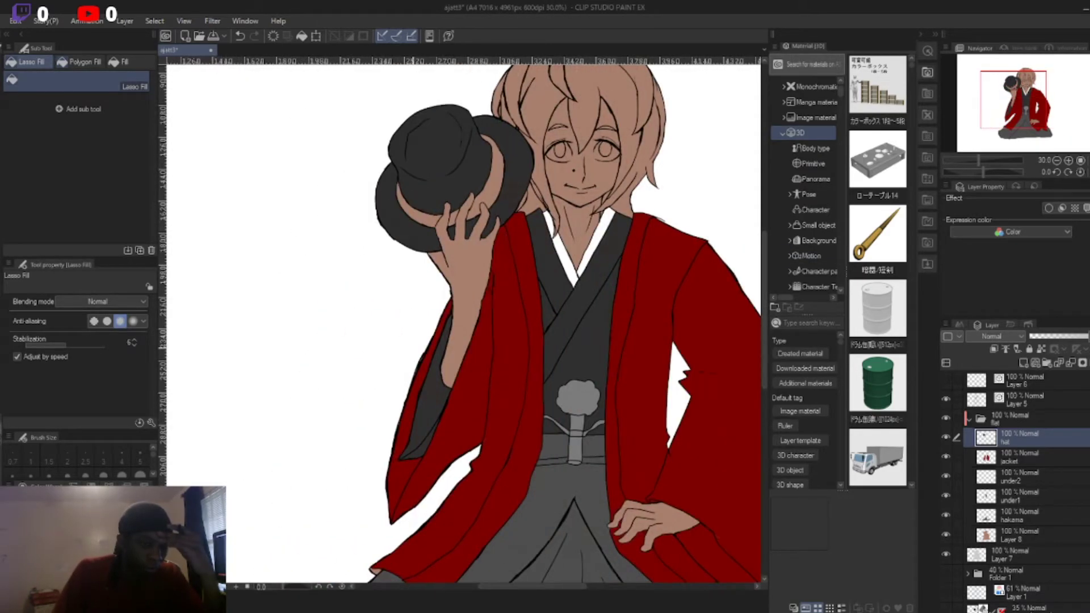
Step: Fill the fedora's band with medium grey, including the parts between the fingers
scroll(431, 210, up, 3)
scroll(432, 210, down, 2)
scroll(409, 199, up, 5)
mouse_move(573, 318)
mouse_down()
mouse_move(609, 428)
mouse_move(560, 318)
mouse_up()
scroll(431, 256, down, 8)
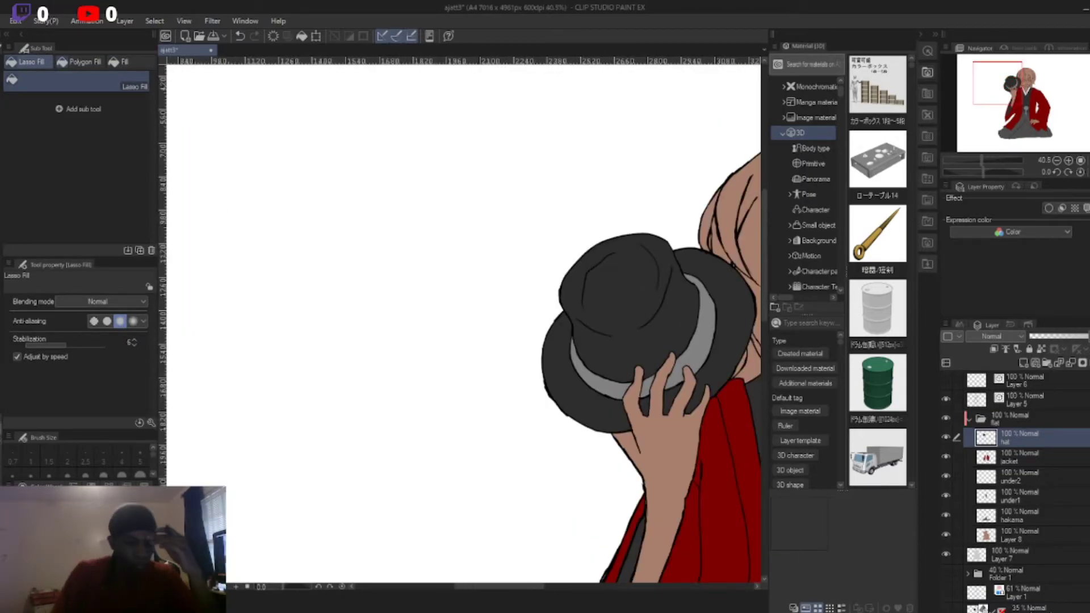
scroll(431, 255, up, 1)
scroll(463, 321, down, 4)
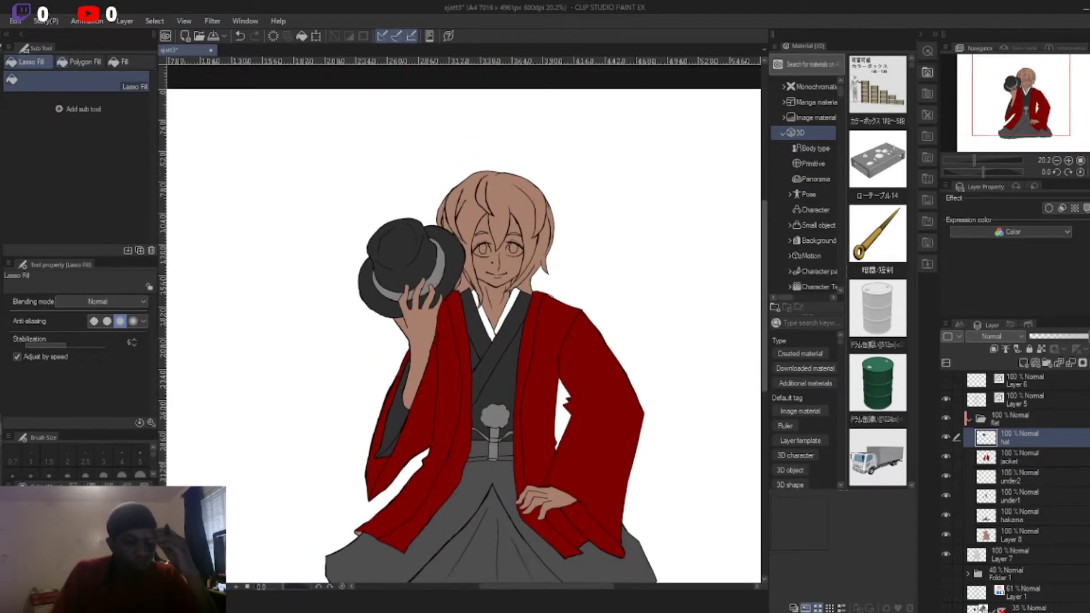
Step: Fill the whites of both eyes with white on a new layer named face using Lasso Fill
scroll(506, 262, up, 12)
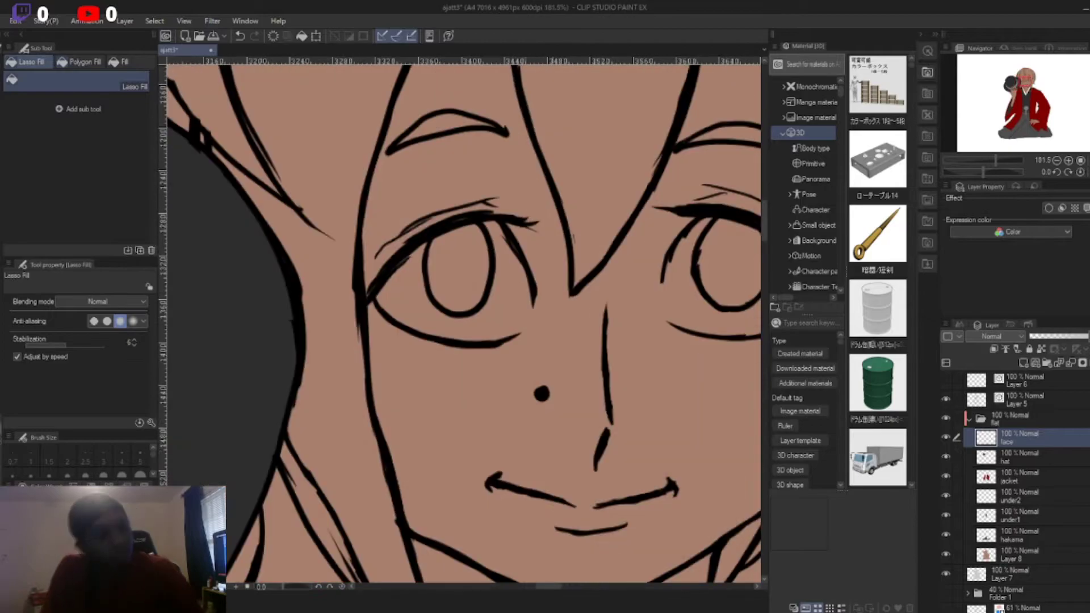
drag(534, 318, 454, 341)
scroll(454, 284, right, 5)
drag(431, 233, 391, 315)
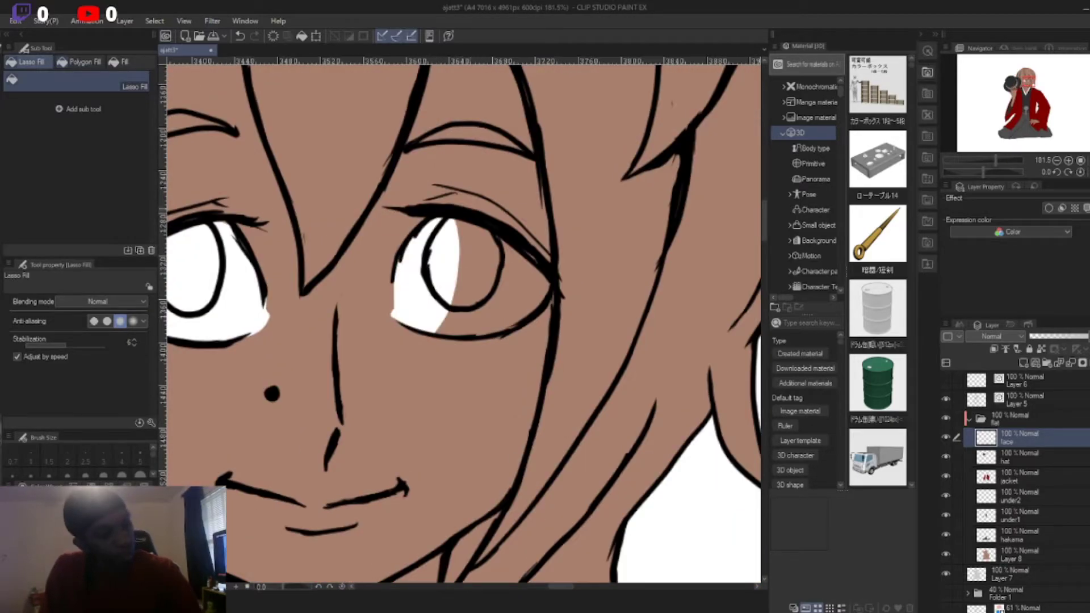
drag(487, 335, 448, 334)
drag(502, 242, 531, 335)
Step: On a new layer named pupils, fill the iris beside the hat with bright green and the other with orange
scroll(505, 284, down, 10)
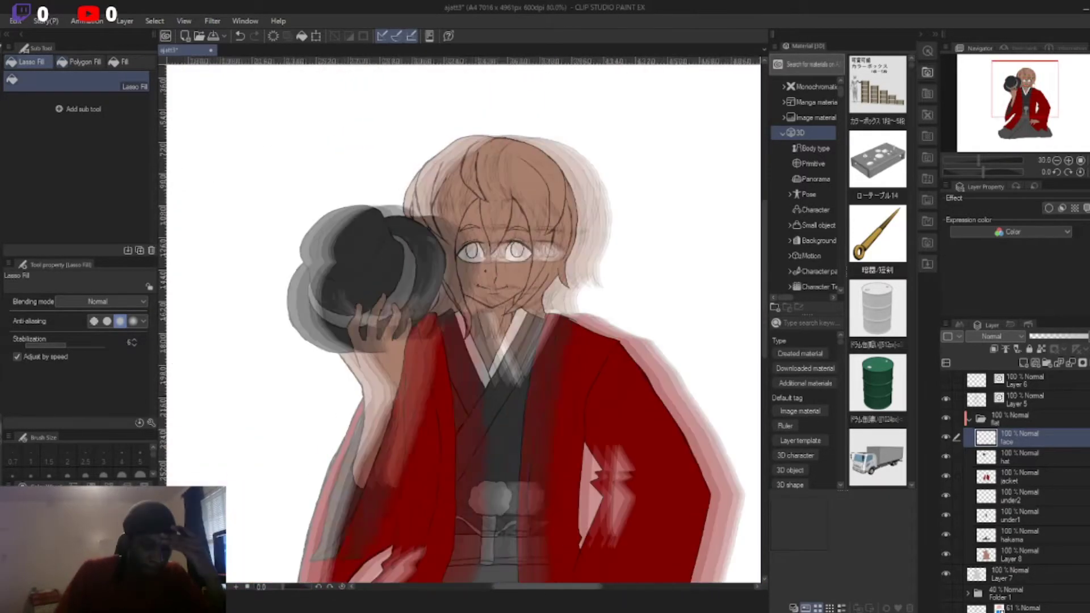
scroll(461, 91, up, 5)
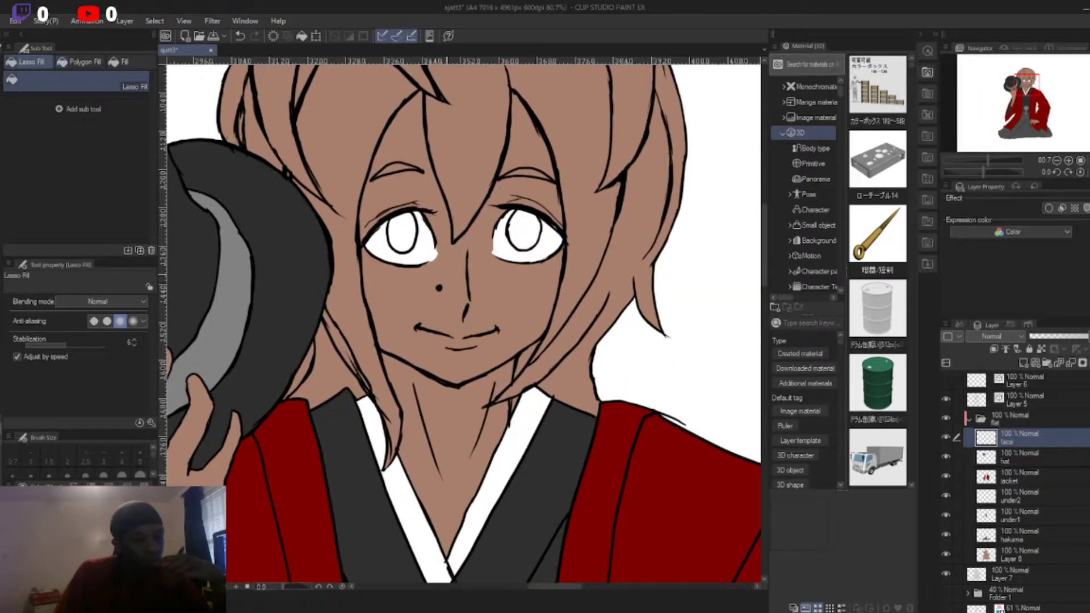
scroll(439, 289, down, 3)
key(ctrl+shift+n)
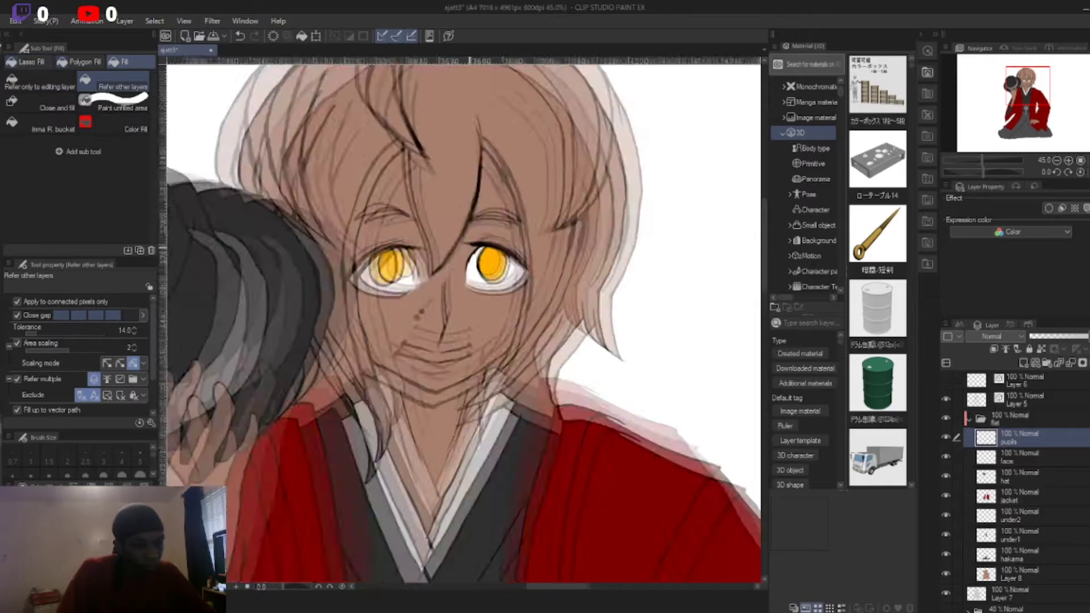
Step: Draw a black pupil and thin concentric rings in each iris on a new layer with the G-pen at size 7.8
key(ctrl+shift+n)
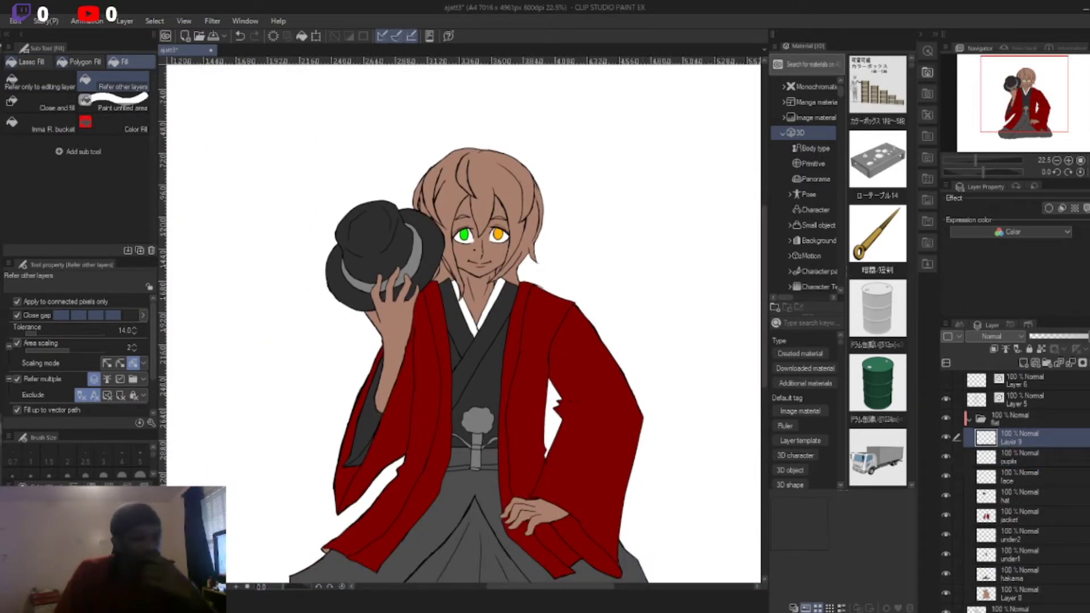
key(p)
scroll(499, 233, up, 5)
key(bracketleft)
key(bracketleft)
key(bracketleft)
key(bracketleft)
key(bracketleft)
drag(244, 215, 243, 217)
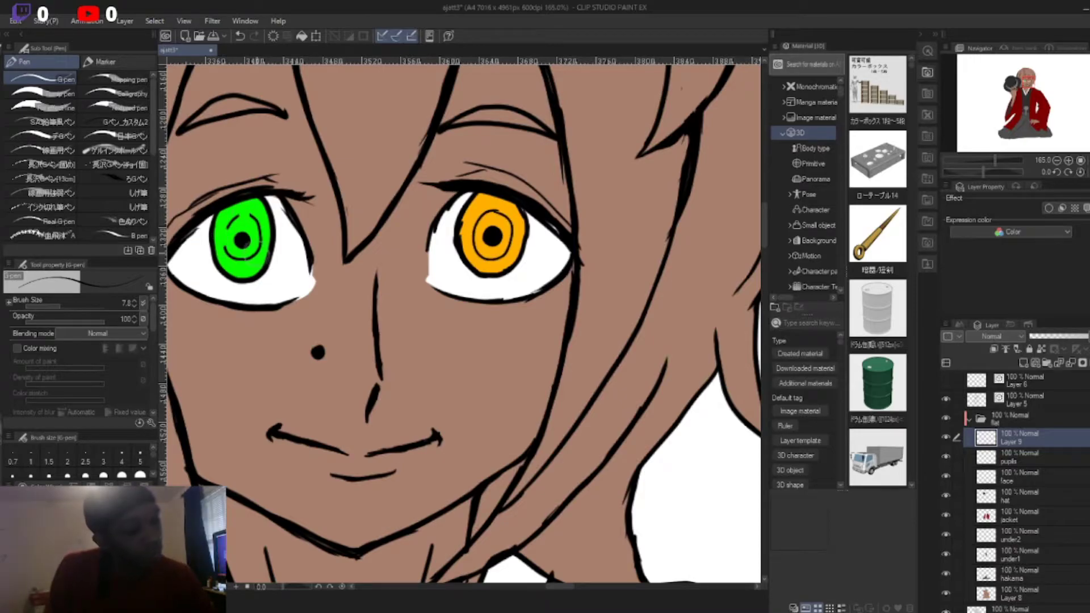
Step: Name the ring layer pup3 and fill the fringe and eyebrows with dark grey on a new layer named hair using Lasso Fill
key(ctrl+0)
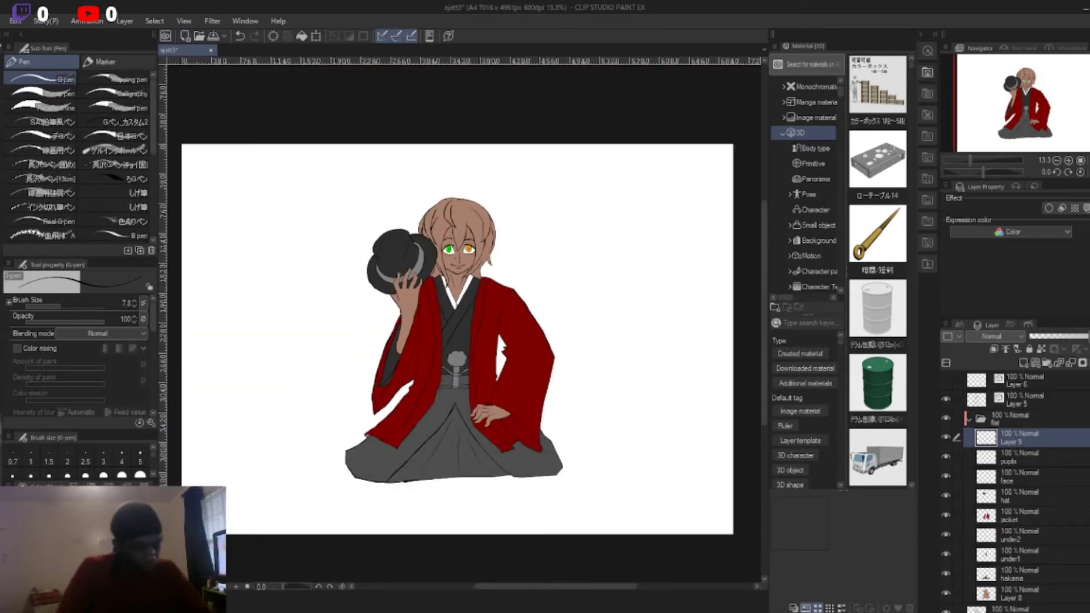
key(ctrl+shift+n)
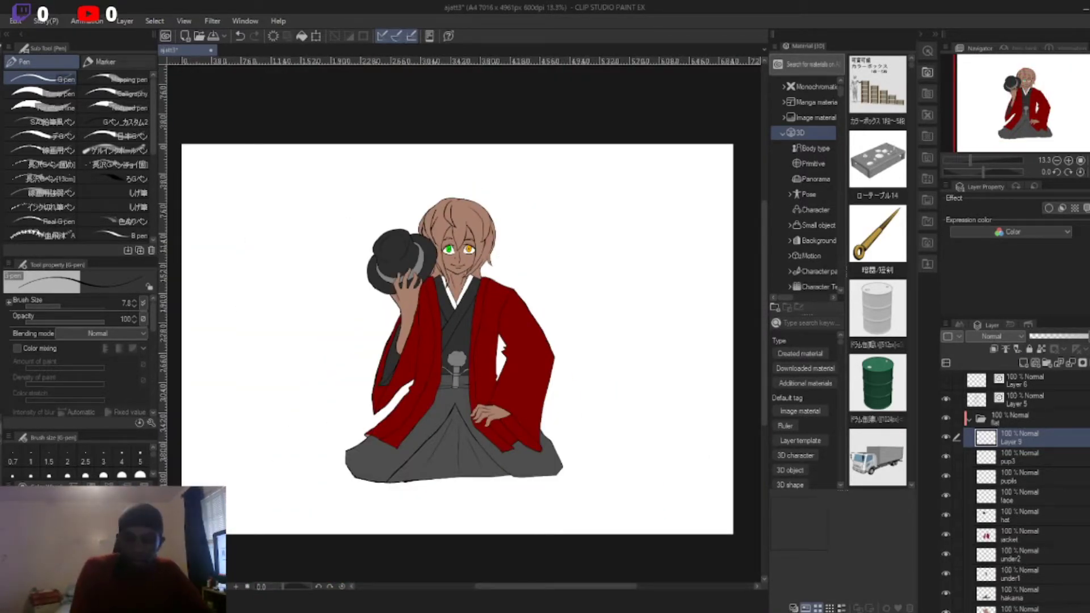
key(g)
scroll(455, 244, up, 5)
click(500, 114)
click(602, 187)
click(352, 205)
click(327, 170)
scroll(483, 206, up, 5)
click(26, 62)
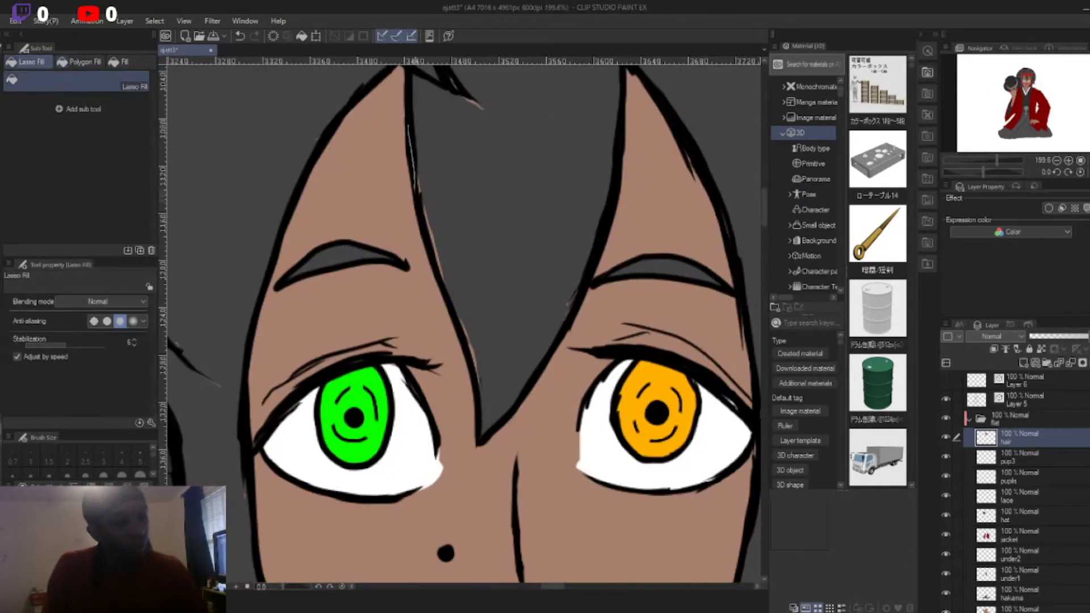
Step: Fill the locks around the forehead and beside the hat with dark grey, closing gaps along the hairline
scroll(525, 248, down, 6)
scroll(476, 418, up, 10)
drag(500, 329, 486, 446)
scroll(485, 445, down, 5)
drag(463, 74, 574, 301)
scroll(575, 301, up, 5)
scroll(575, 301, up, 5)
drag(722, 86, 710, 499)
scroll(710, 499, down, 5)
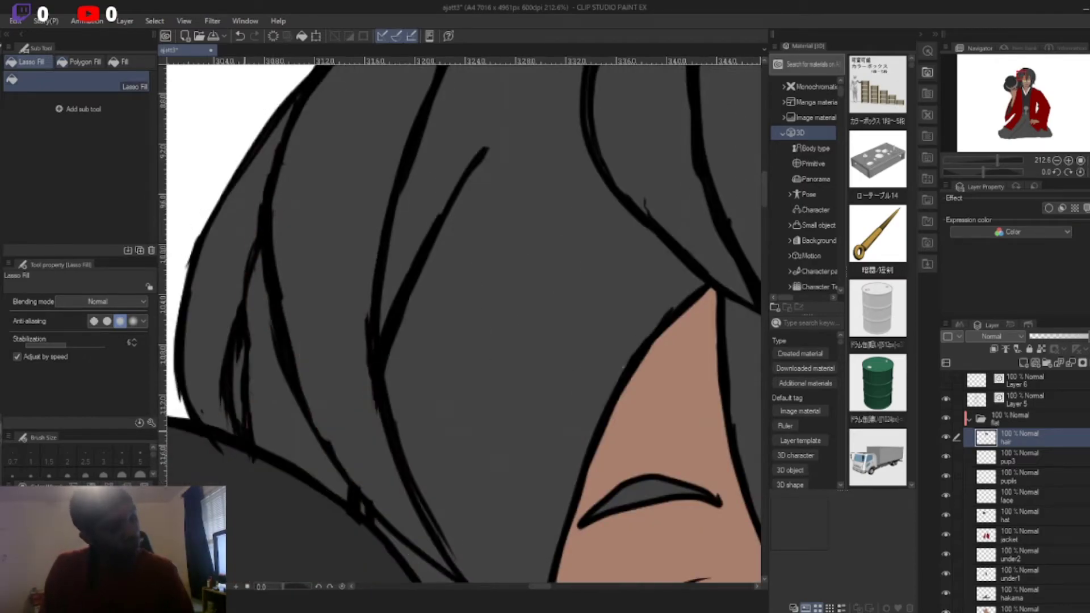
Step: Fill the hair ends beside the jaw and above the shoulder with the same dark grey
scroll(710, 499, down, 4)
scroll(463, 324, up, 3)
scroll(463, 324, down, 5)
scroll(463, 324, up, 4)
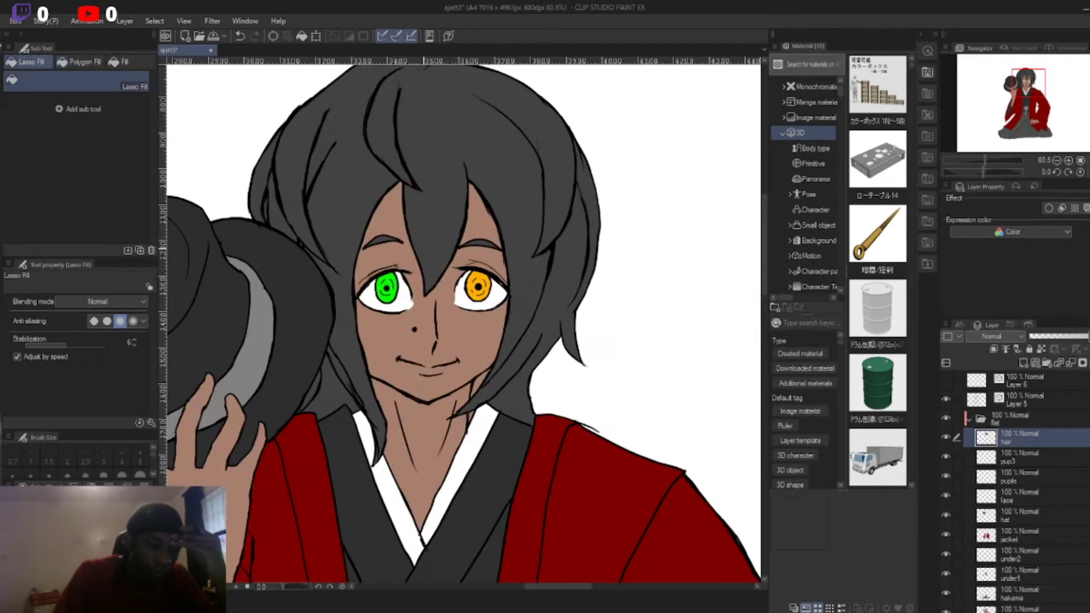
scroll(463, 323, down, 2)
scroll(480, 188, up, 4)
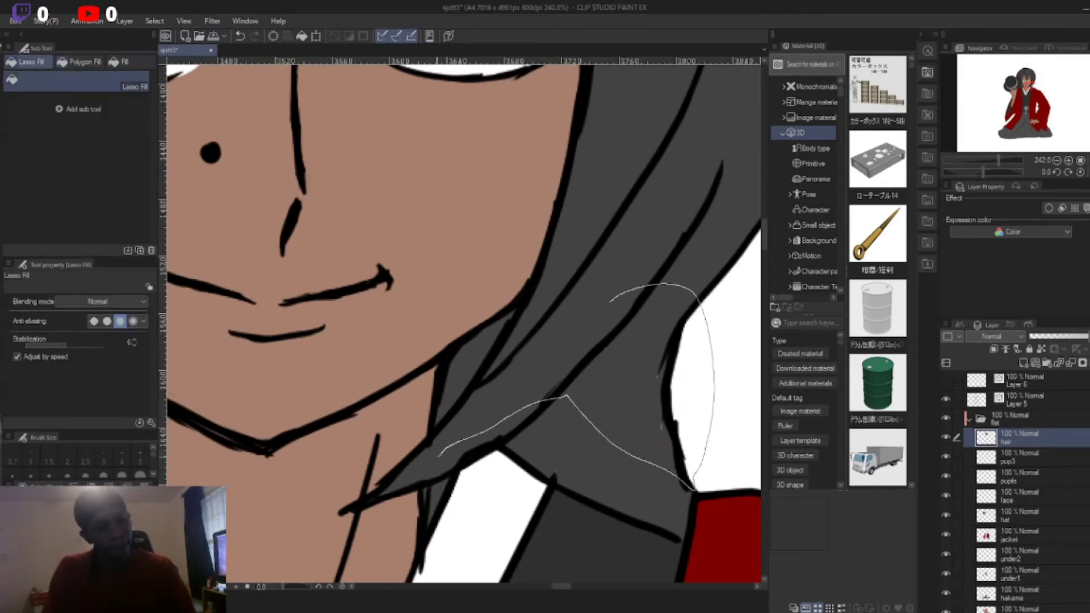
scroll(480, 188, down, 3)
scroll(500, 265, down, 6)
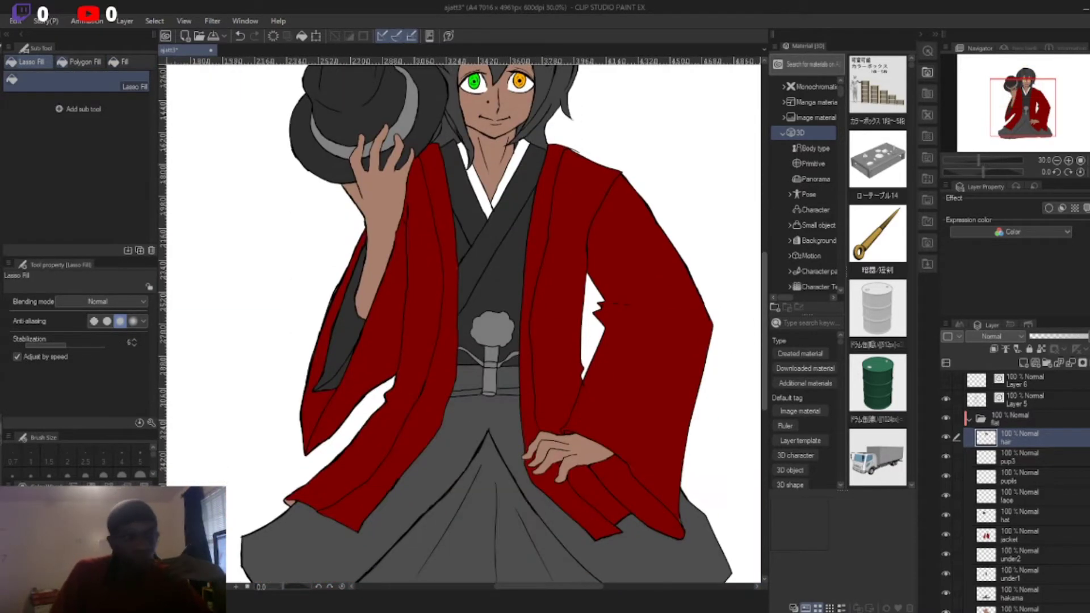
Step: On a clipped Multiply layer named skinmul above the skin, shade the nose, lower lip and neck with Opaque watercolor at size 9.1
scroll(1017, 489, down, 3)
click(1019, 526)
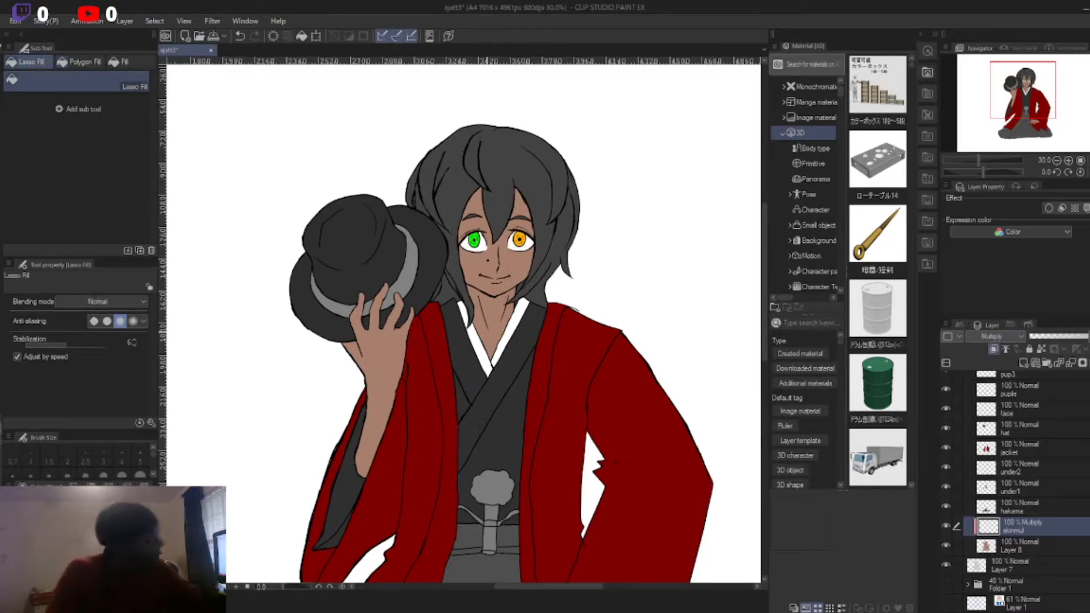
scroll(494, 323, down, 3)
key(b)
scroll(496, 159, up, 6)
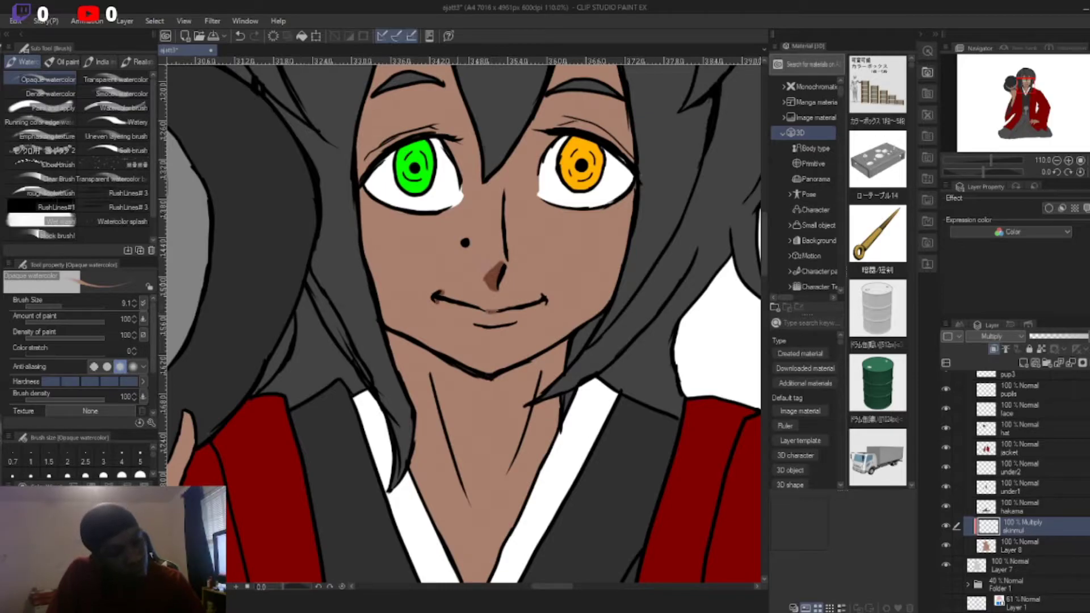
mouse_move(391, 341)
mouse_down()
mouse_move(489, 377)
mouse_move(568, 349)
mouse_move(397, 358)
mouse_move(562, 370)
mouse_up()
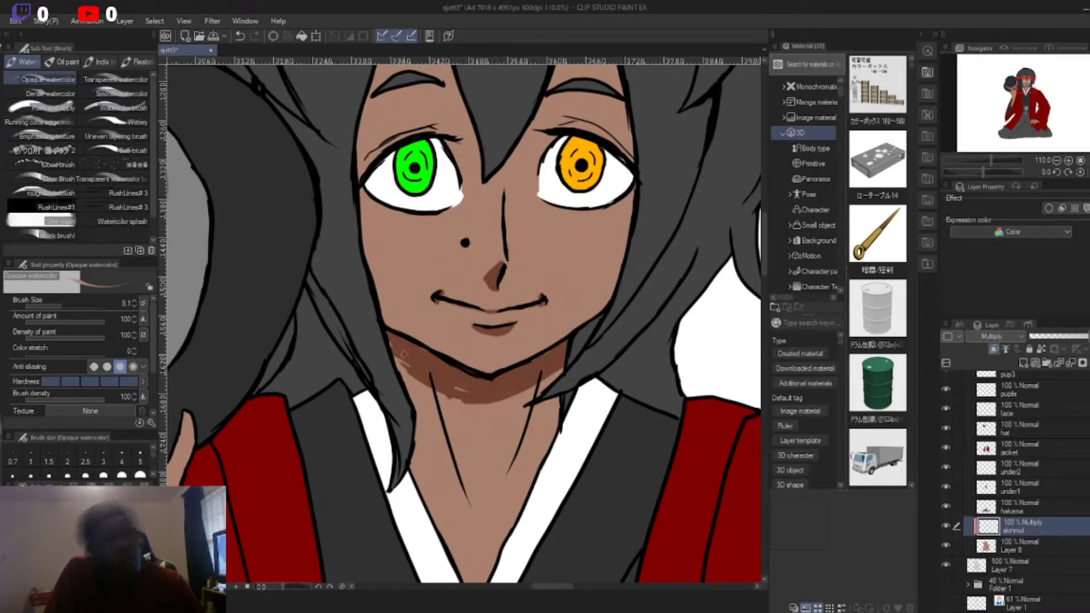
Step: Paint brown shadows on the forehead beneath the fringe and along both sides of the face down to the jaw
scroll(465, 318, up, 4)
drag(443, 165, 477, 318)
drag(437, 114, 472, 298)
drag(568, 111, 630, 284)
drag(590, 165, 633, 295)
drag(625, 335, 616, 442)
mouse_move(387, 136)
mouse_down()
mouse_move(369, 465)
mouse_move(602, 455)
mouse_up()
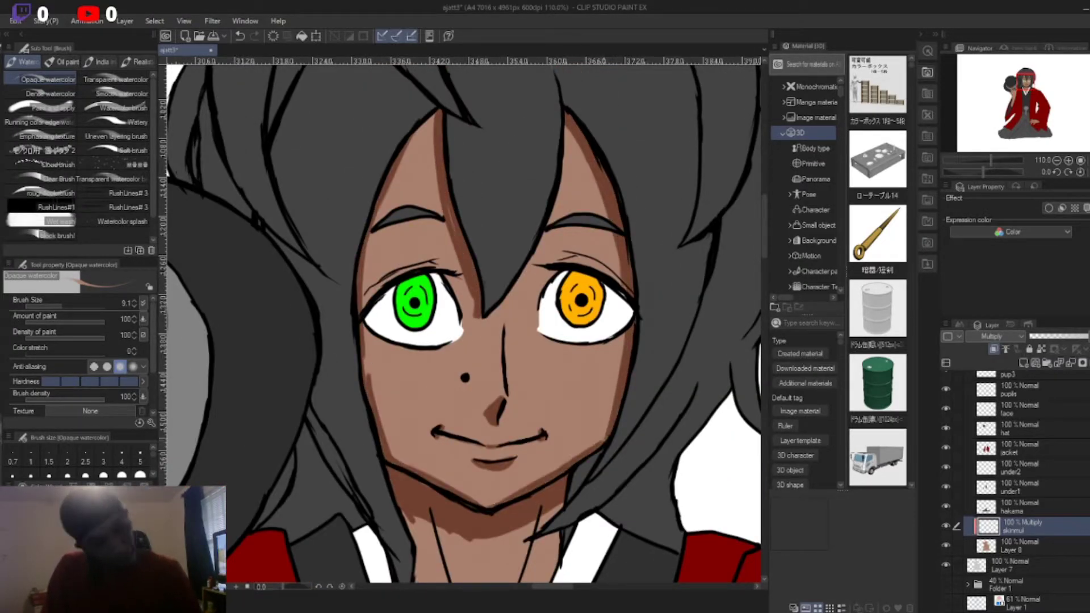
Step: Shade the fingers and wrist of the hand resting on the lap
scroll(466, 318, down, 5)
scroll(466, 318, down, 8)
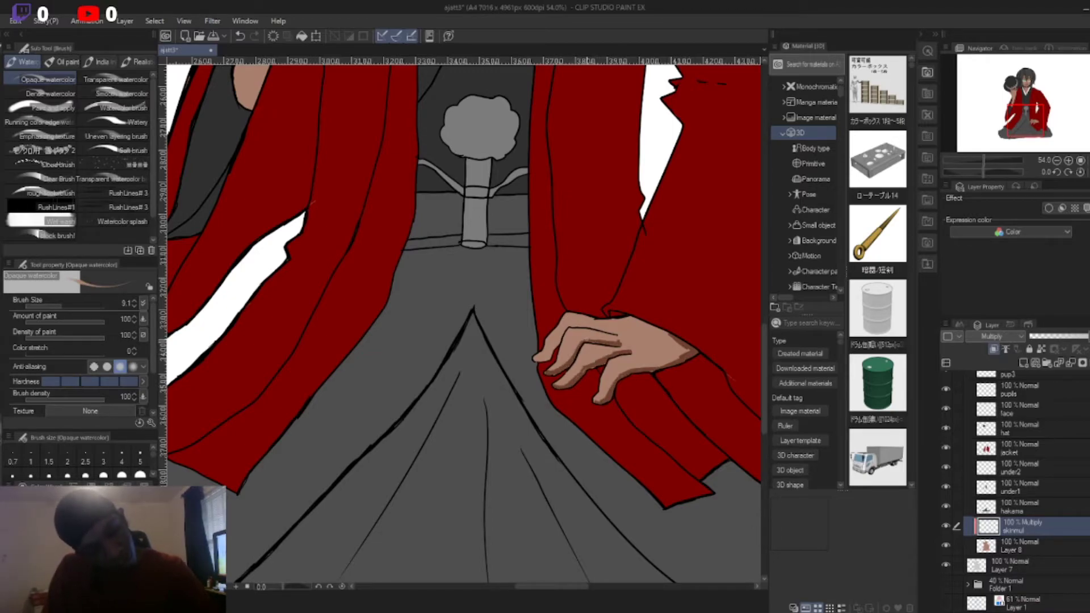
scroll(516, 273, down, 5)
scroll(516, 273, up, 5)
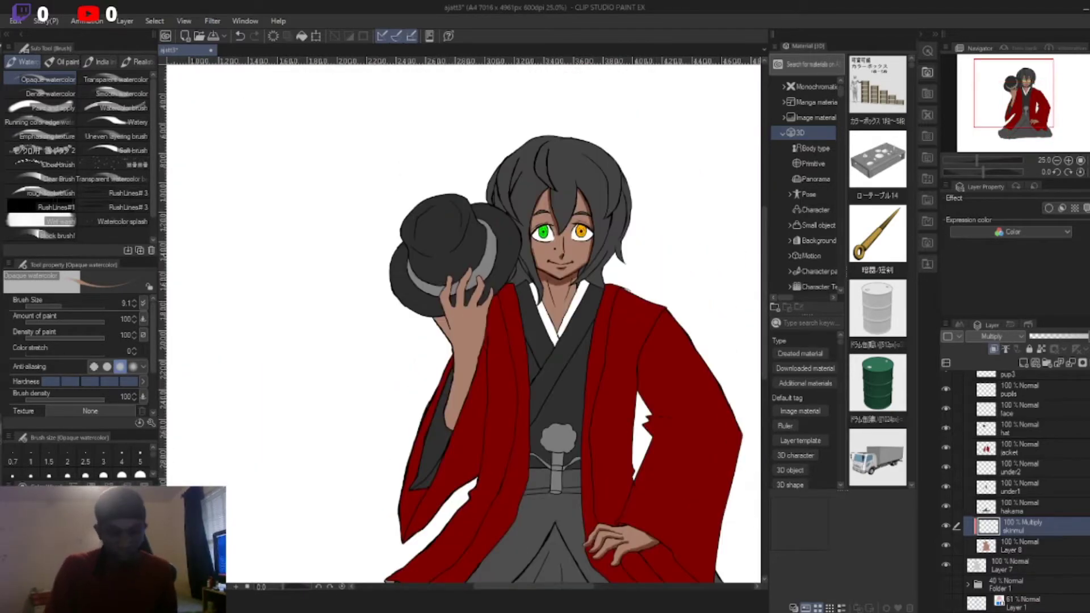
Step: Show the glasses layer and shade the raised hand's fingers and forearm with a larger watercolor brush on skinmul
scroll(518, 272, down, 2)
key(bracketright)
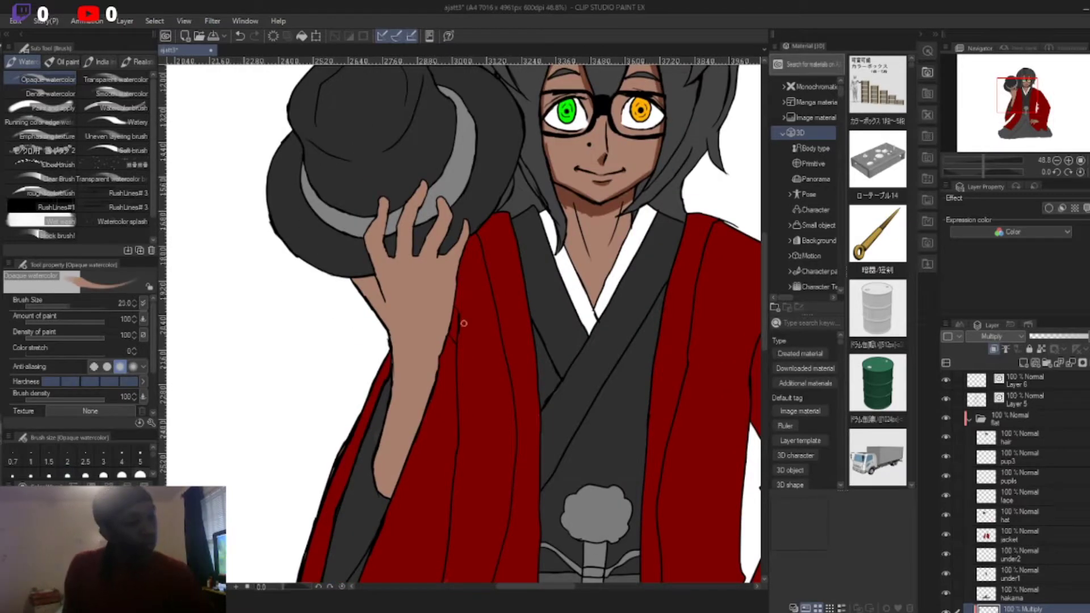
drag(392, 431, 398, 489)
mouse_move(568, 210)
mouse_down()
mouse_move(619, 233)
mouse_move(557, 206)
mouse_up()
scroll(556, 205, down, 5)
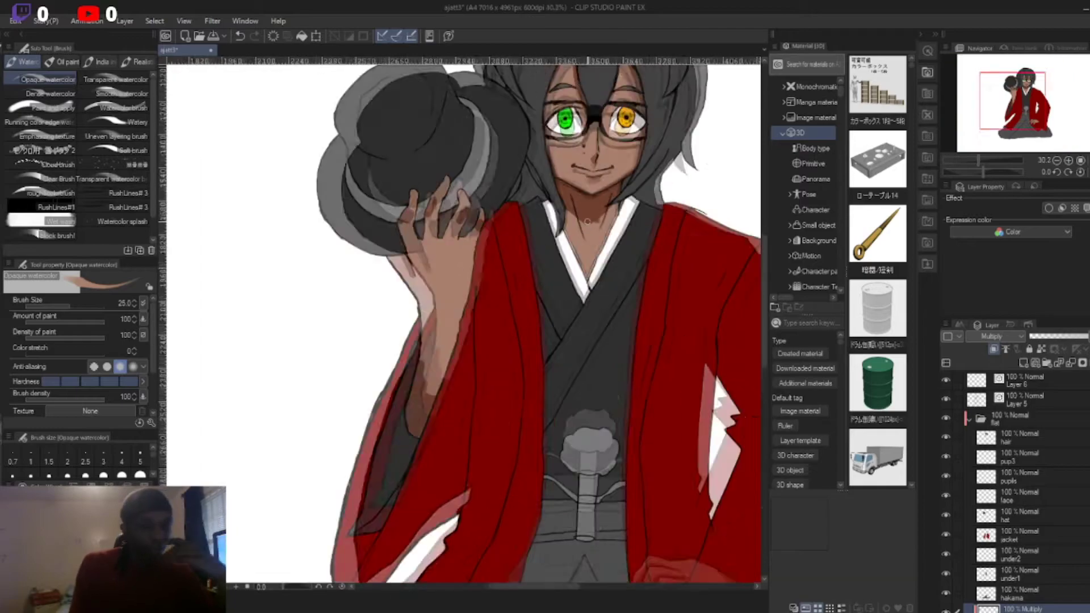
scroll(511, 256, up, 5)
key(b)
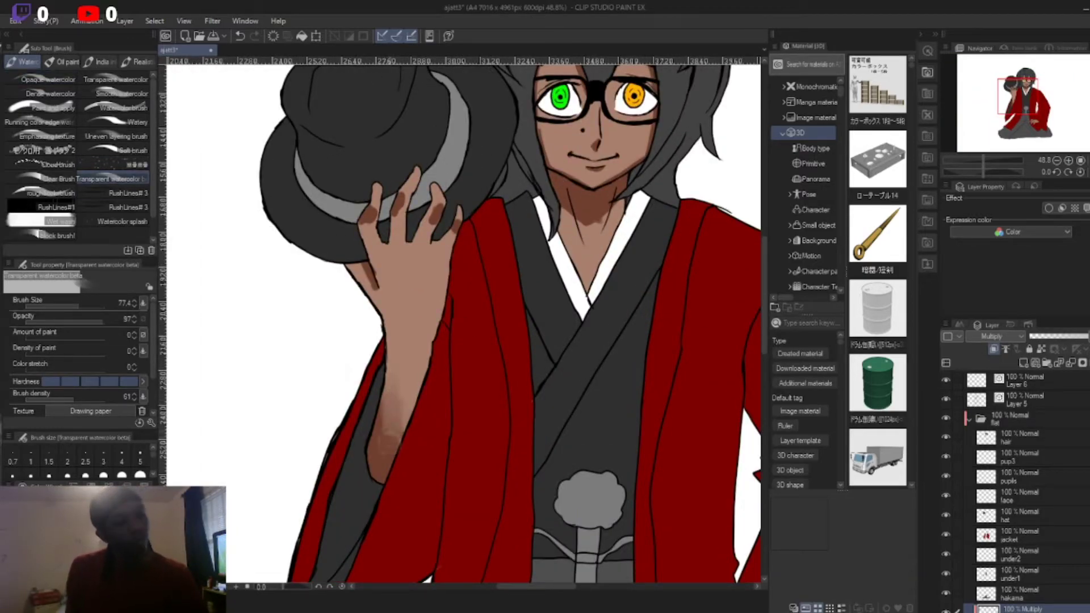
Step: Smooth the skin shadows on the raised arm, face and neck with the Blend tool at size 22
key(j)
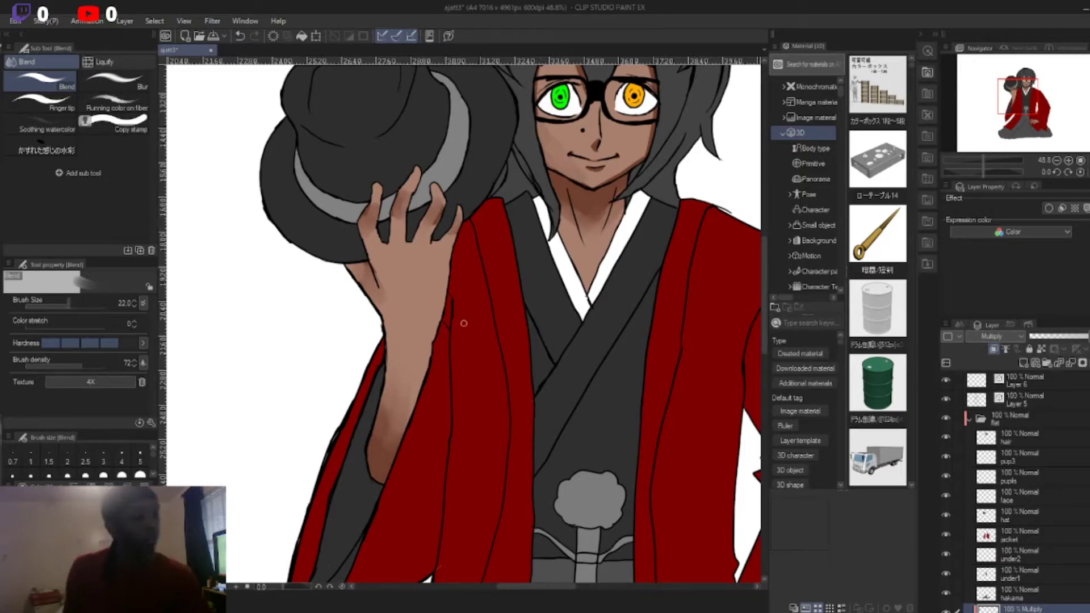
scroll(602, 131, up, 4)
drag(568, 170, 568, 386)
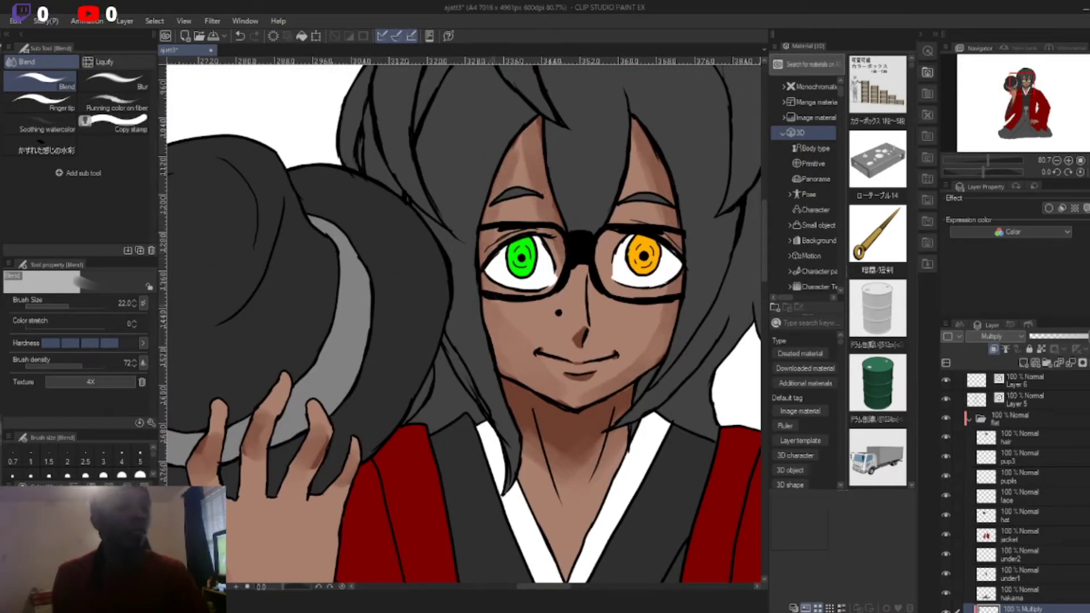
scroll(462, 370, down, 5)
scroll(465, 272, up, 3)
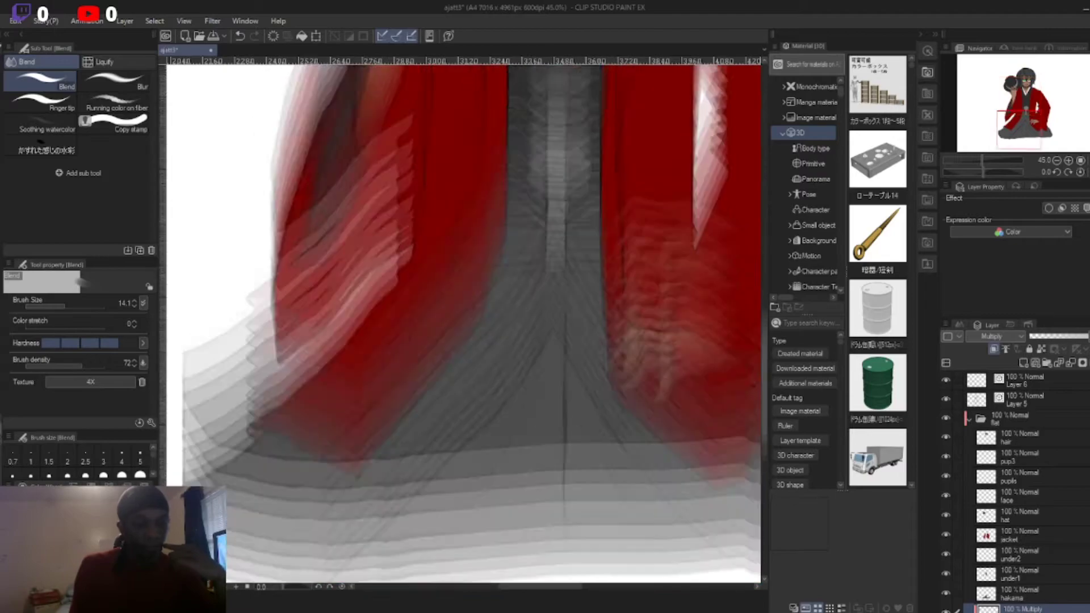
Step: Blend the shadows on the resting hand, chin and jawline at size 14.1
drag(484, 239, 396, 196)
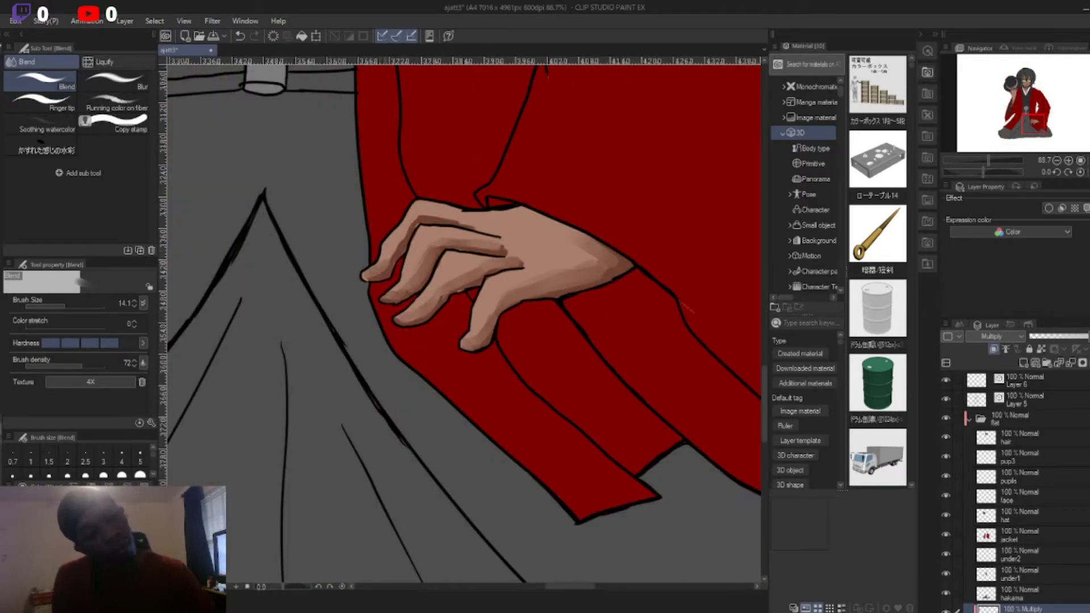
scroll(396, 195, down, 5)
scroll(398, 227, up, 8)
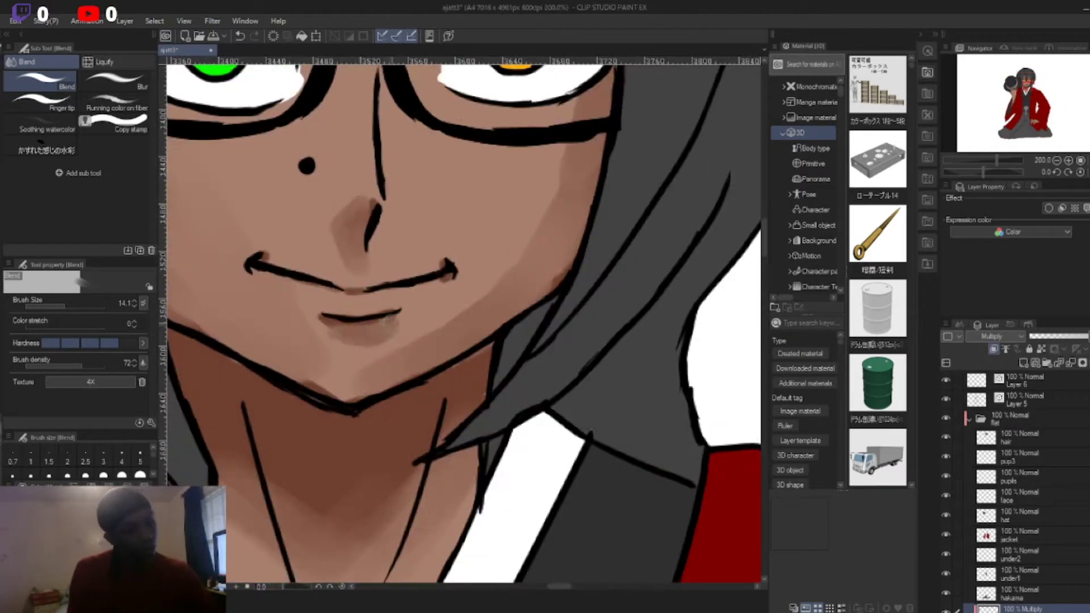
drag(199, 324, 352, 409)
scroll(528, 363, down, 5)
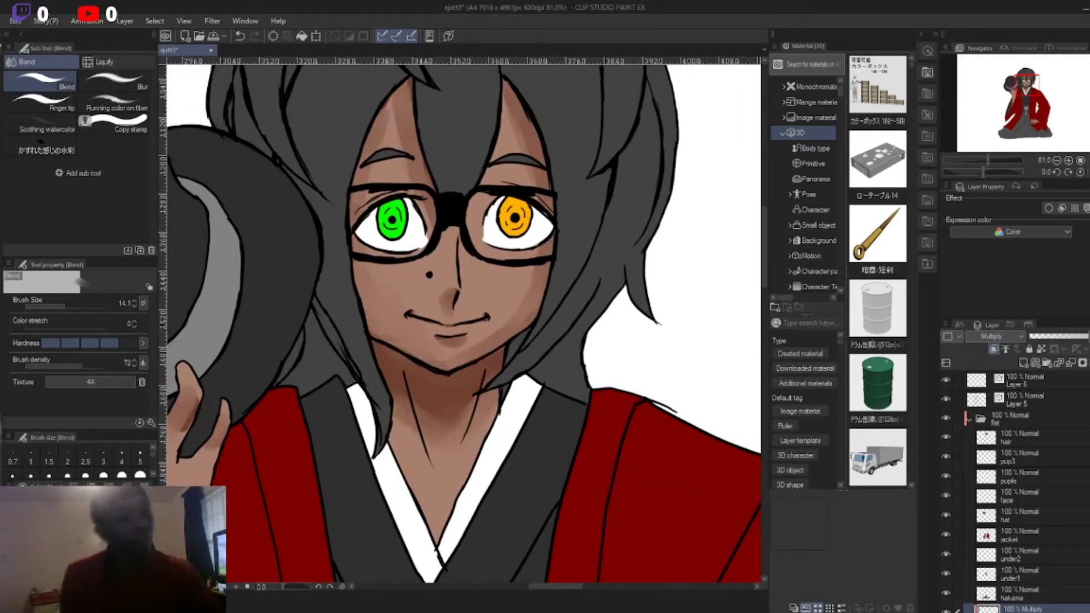
key(p)
key(j)
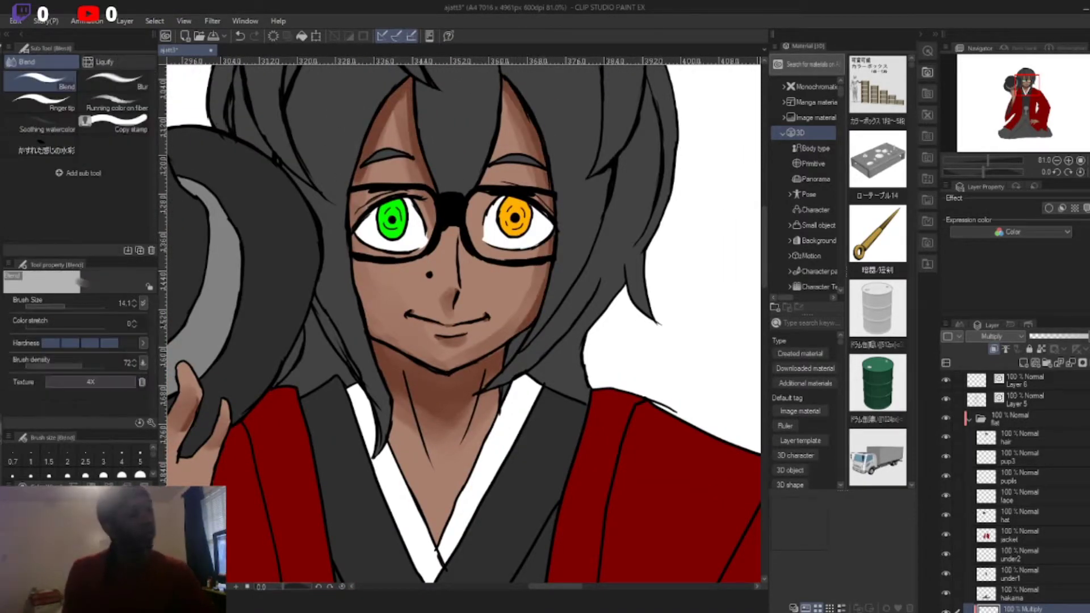
scroll(464, 324, down, 5)
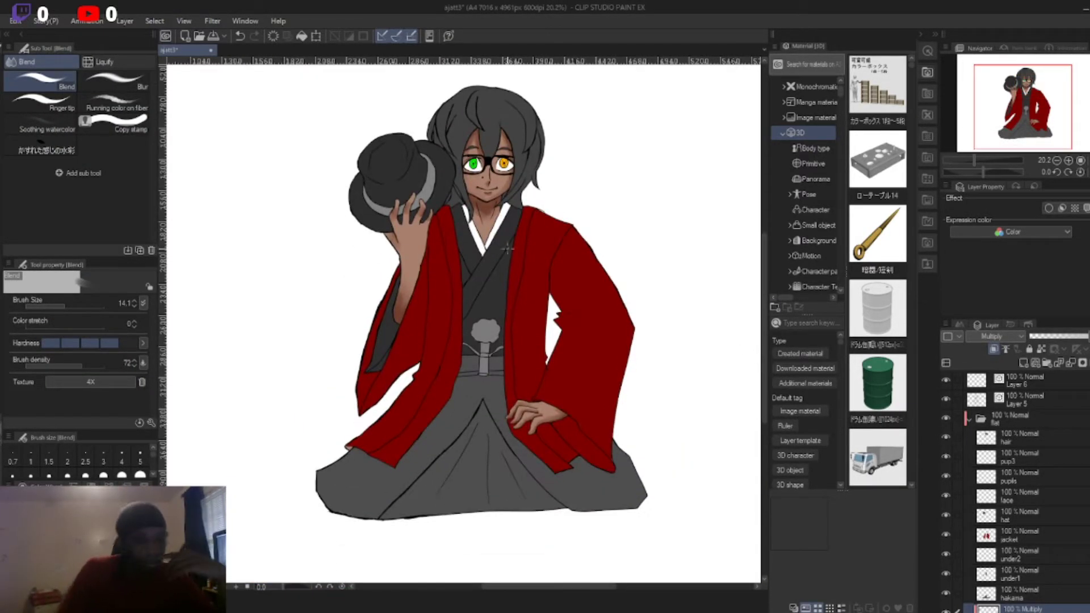
Step: Paint lighter touches under the chin and on the raised arm's elbow with Opaque watercolor and blend them into the shadows
key(b)
scroll(481, 196, up, 5)
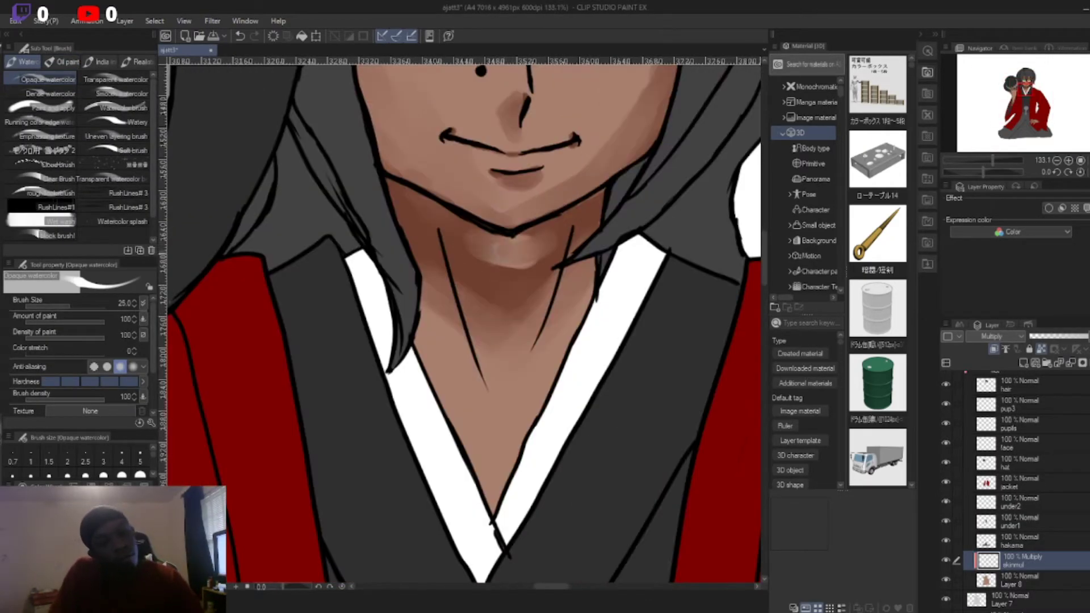
scroll(526, 321, down, 5)
scroll(526, 322, up, 3)
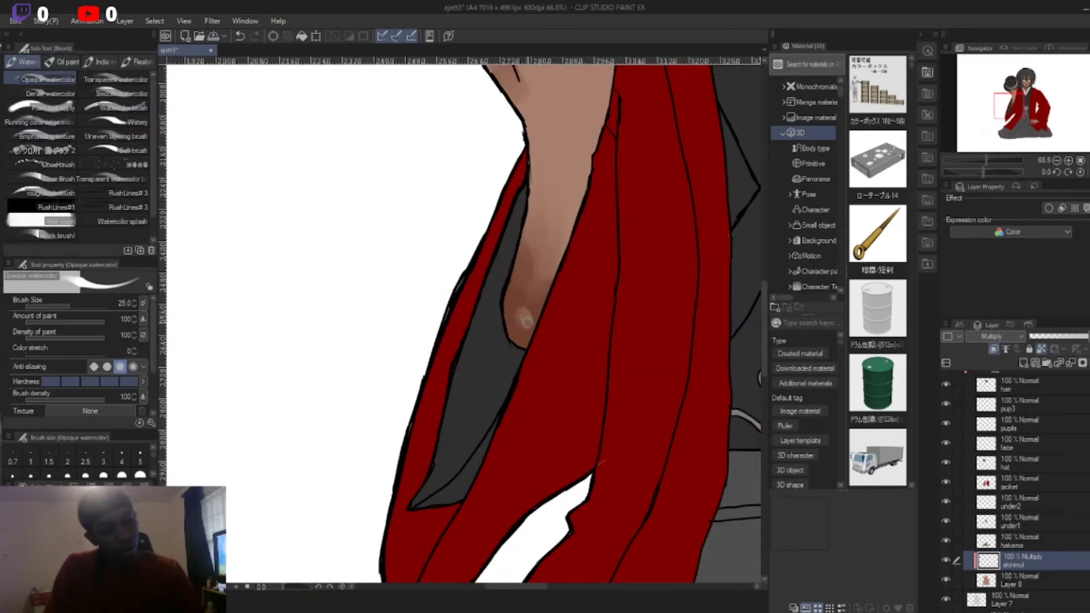
key(j)
scroll(526, 299, down, 6)
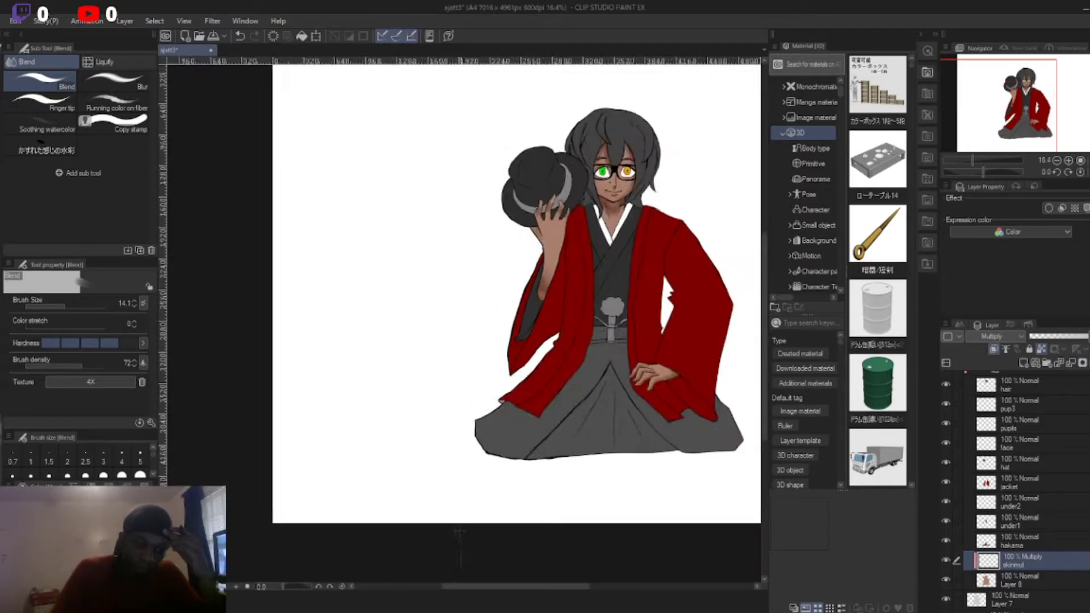
Step: Add a clipped Multiply layer named hakamul above hakama and touch up the flat fills of the hakama and jacket with Lasso Fill
key(ctrl+shift+n)
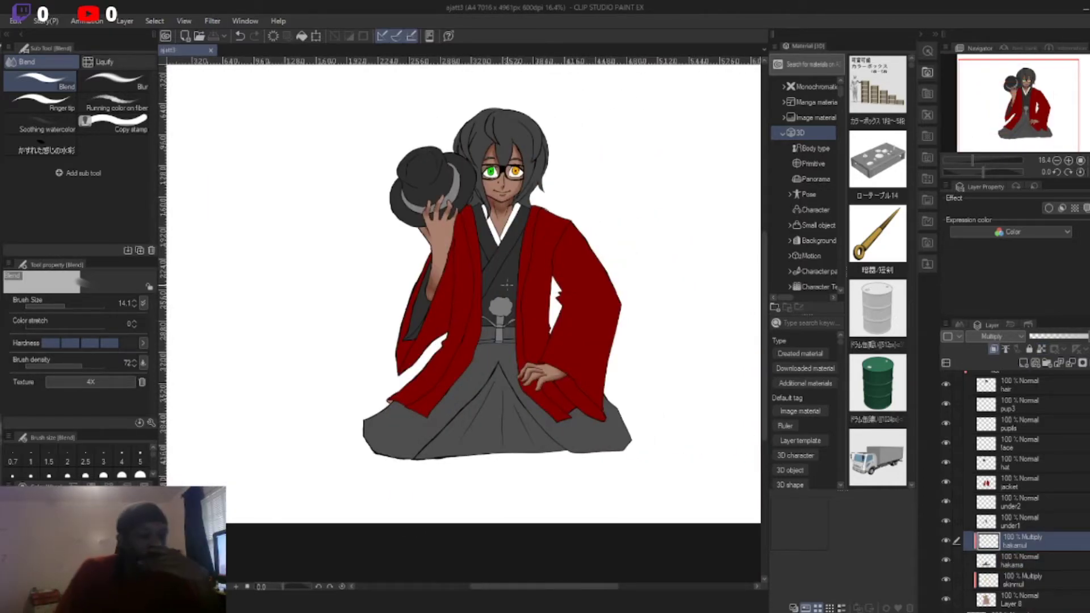
scroll(507, 285, up, 4)
click(1017, 561)
key(g)
scroll(463, 318, right, 5)
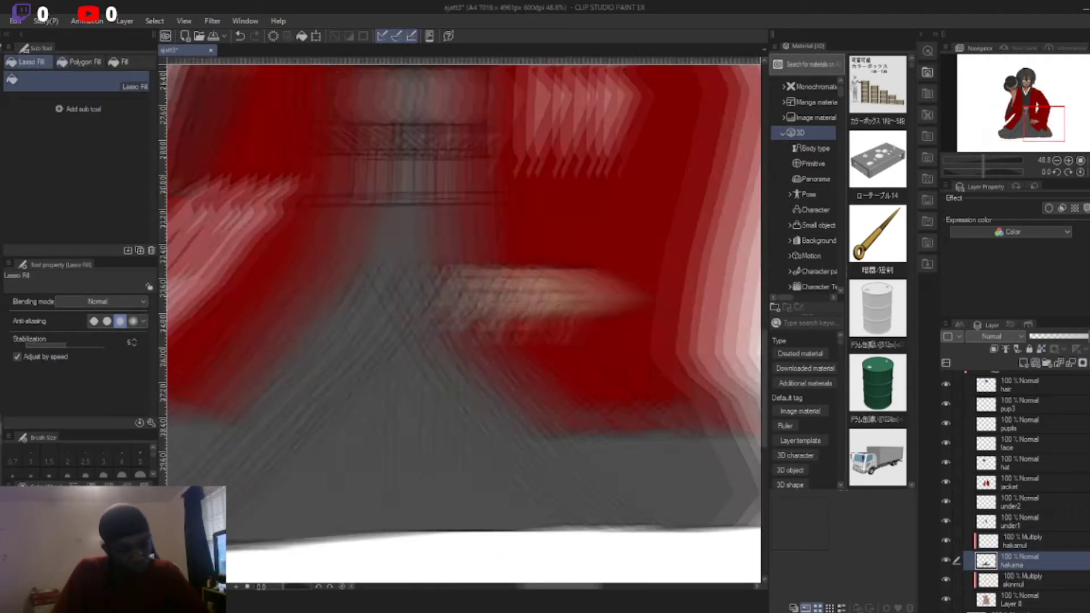
scroll(464, 318, left, 5)
click(1017, 483)
scroll(420, 370, down, 3)
click(1017, 541)
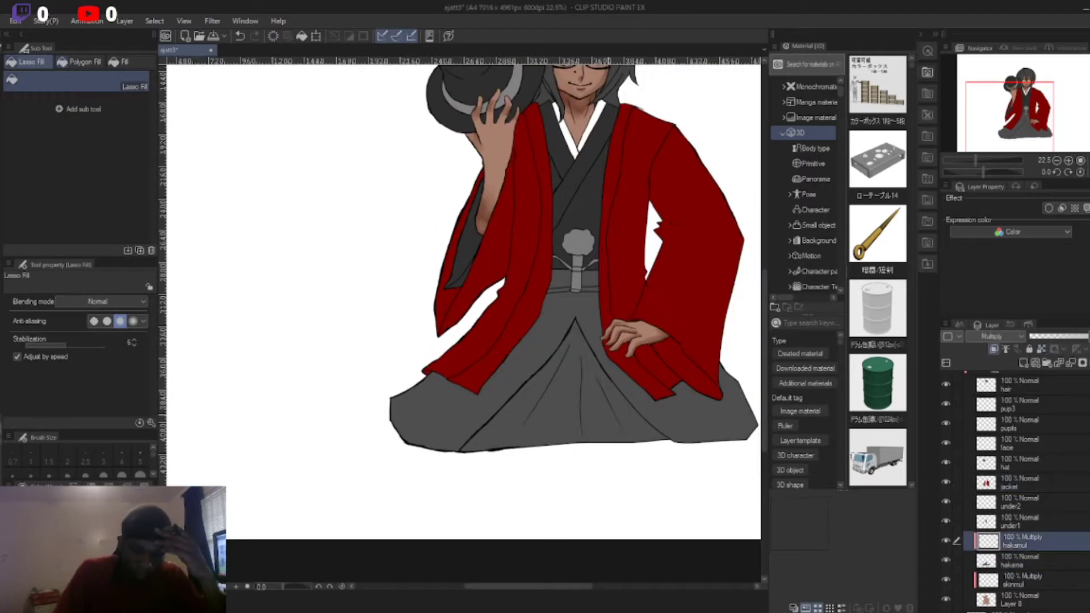
Step: Paint dark shadows across the hakama's folds, knees and hem on the hakamul layer with Opaque watercolor
key(b)
mouse_move(440, 375)
mouse_down()
mouse_move(398, 400)
mouse_move(730, 392)
mouse_up()
mouse_move(732, 432)
mouse_down()
mouse_move(585, 340)
mouse_move(499, 443)
mouse_up()
scroll(570, 277, up, 3)
Step: Soften the hakama shadows on both knees and along the central folds with the Blend tool
key(j)
mouse_move(301, 454)
mouse_down()
mouse_move(375, 537)
mouse_move(335, 472)
mouse_move(467, 477)
mouse_up()
drag(449, 540, 591, 415)
mouse_move(471, 511)
mouse_down()
mouse_move(562, 363)
mouse_move(596, 335)
mouse_up()
scroll(372, 392, down, 3)
mouse_move(511, 443)
mouse_down()
mouse_move(596, 463)
mouse_move(494, 392)
mouse_up()
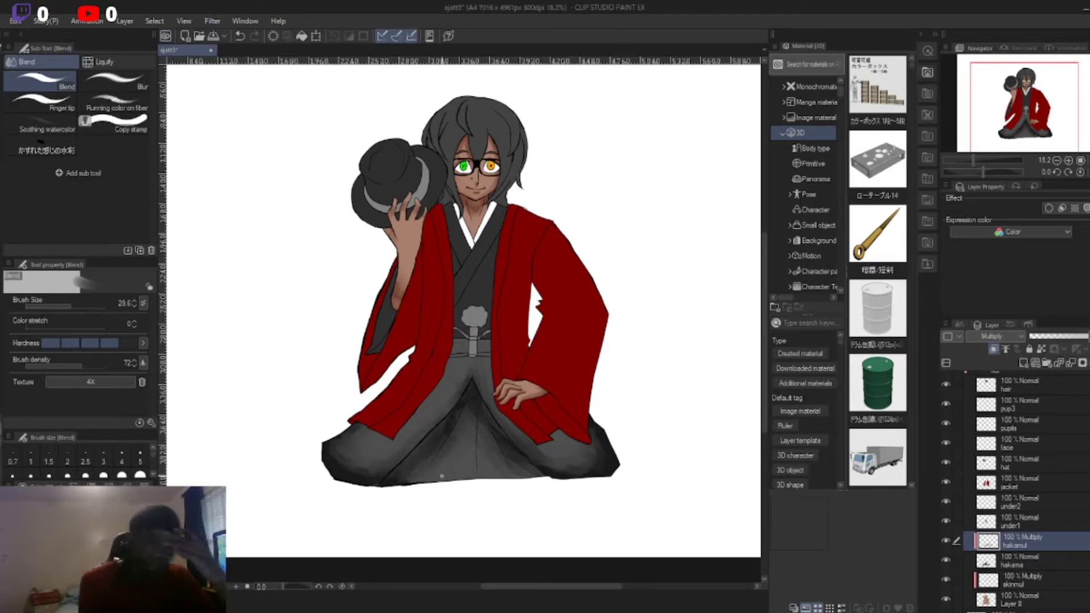
mouse_move(442, 475)
mouse_down()
mouse_move(363, 432)
mouse_move(552, 445)
mouse_move(434, 466)
mouse_move(437, 414)
mouse_move(535, 445)
mouse_up()
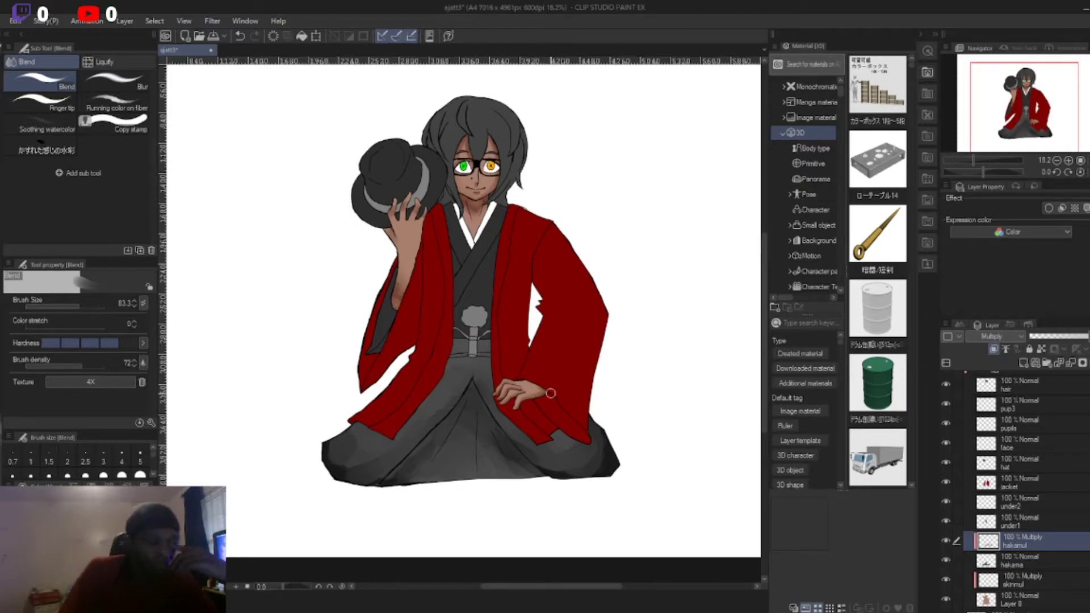
Step: Blend the shading on the hakama below the waistband at size 83.3
key(ctrl+plus)
key(ctrl+plus)
key(ctrl+plus)
key(g)
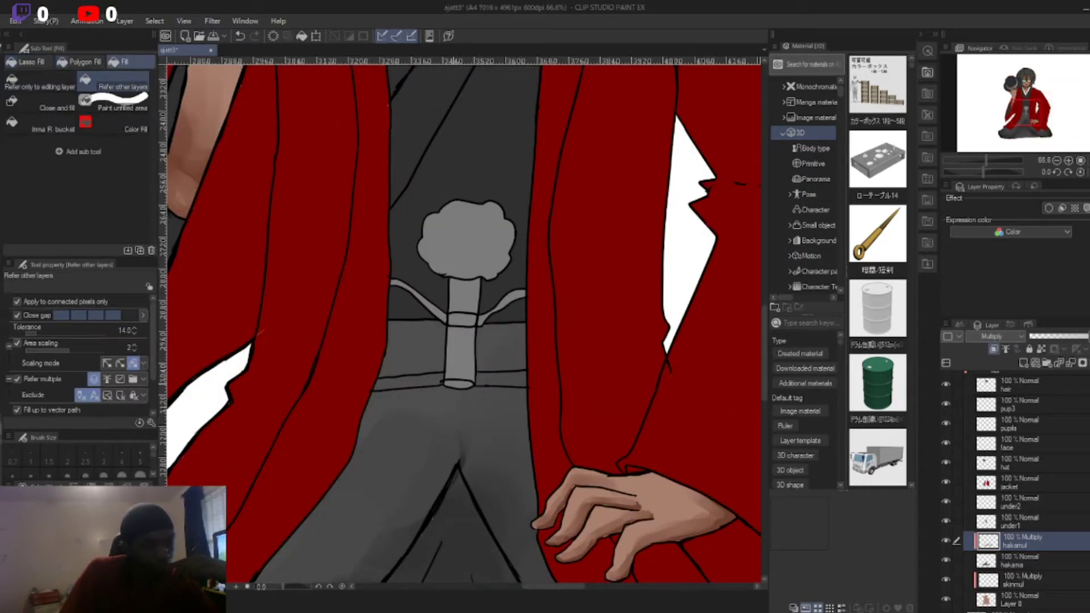
key(j)
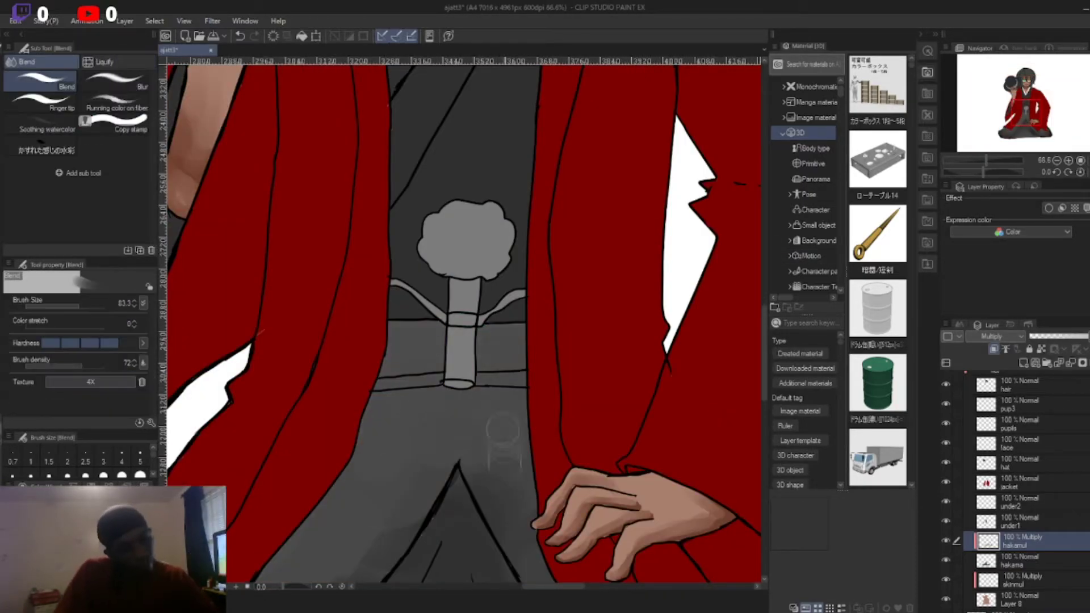
Step: Create a clipped Multiply layer named undermul above the under1 layer
scroll(421, 472, down, 3)
scroll(478, 394, down, 2)
key(ctrl+shift+n)
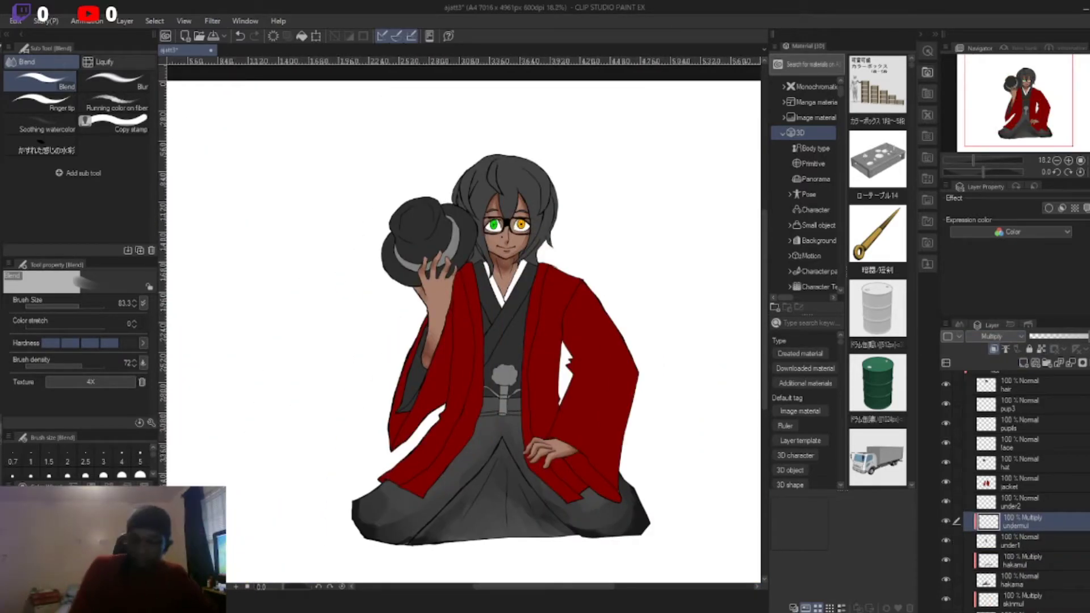
Step: Shade the pompom ornament and its stem at the waist on the undermul layer and blend the shading
scroll(496, 413, up, 4)
key(b)
mouse_move(482, 303)
mouse_down()
mouse_move(506, 321)
mouse_move(625, 326)
mouse_move(571, 318)
mouse_move(630, 301)
mouse_move(482, 294)
mouse_move(573, 340)
mouse_move(466, 267)
mouse_move(568, 372)
mouse_move(651, 386)
mouse_move(568, 448)
mouse_move(519, 540)
mouse_move(526, 449)
mouse_up()
scroll(498, 310, up, 3)
key(j)
mouse_move(476, 259)
mouse_down()
mouse_move(627, 318)
mouse_move(494, 260)
mouse_move(532, 510)
mouse_move(539, 464)
mouse_move(562, 431)
mouse_move(549, 344)
mouse_move(477, 244)
mouse_up()
key(ctrl+0)
Step: Paint dark shadows on the kimono's crossed collar, chest and inner sleeve with Opaque watercolor
scroll(488, 290, up, 4)
key(b)
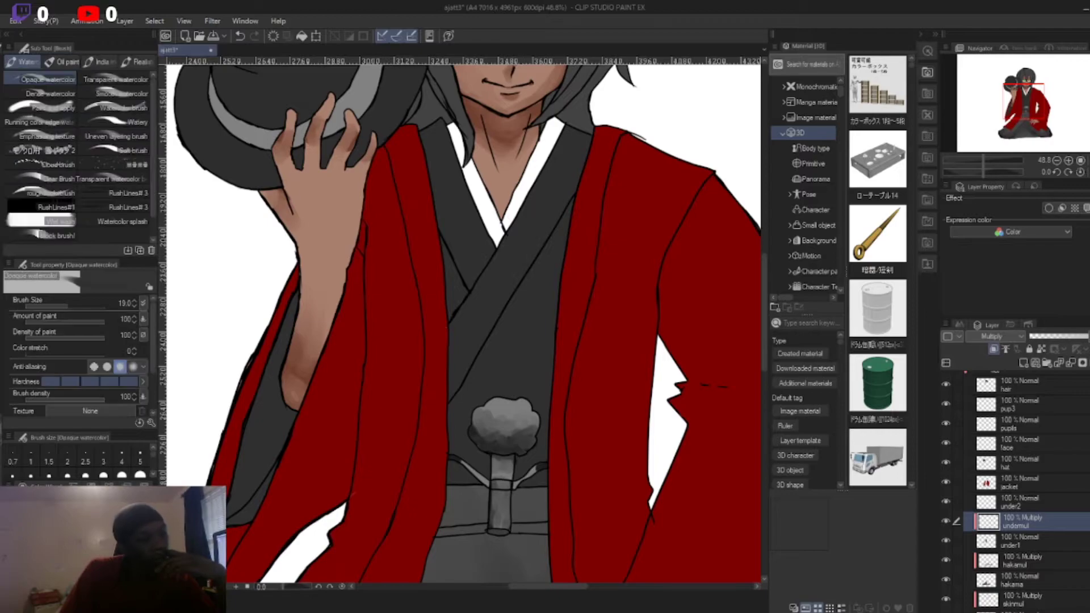
mouse_move(452, 341)
mouse_down()
mouse_move(449, 409)
mouse_move(454, 244)
mouse_move(528, 278)
mouse_move(580, 159)
mouse_move(544, 386)
mouse_up()
drag(443, 238, 429, 136)
drag(460, 208, 429, 127)
scroll(755, 339, down, 5)
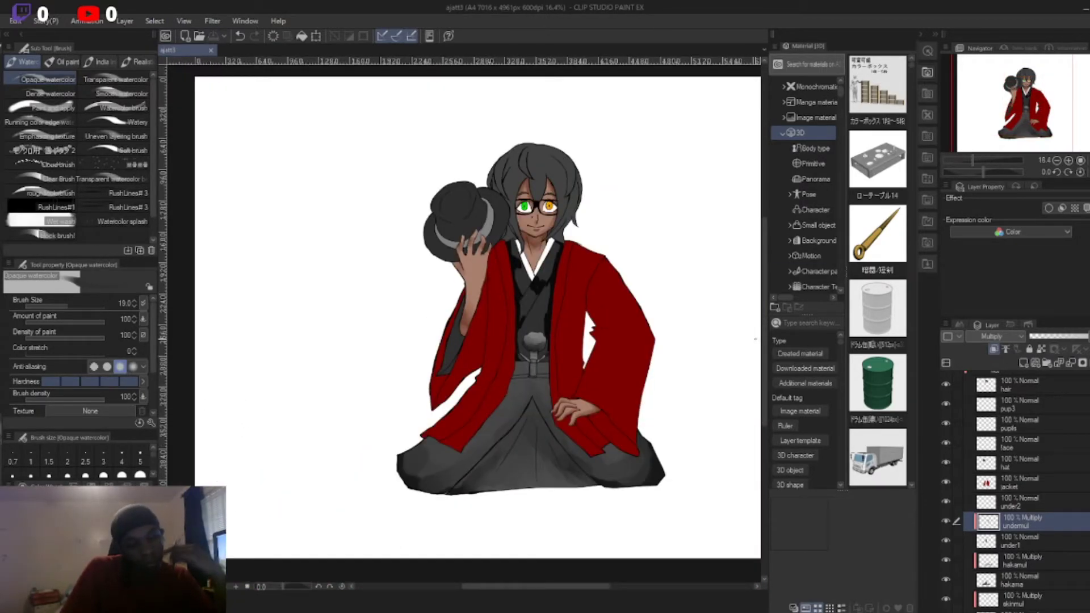
scroll(472, 346, up, 5)
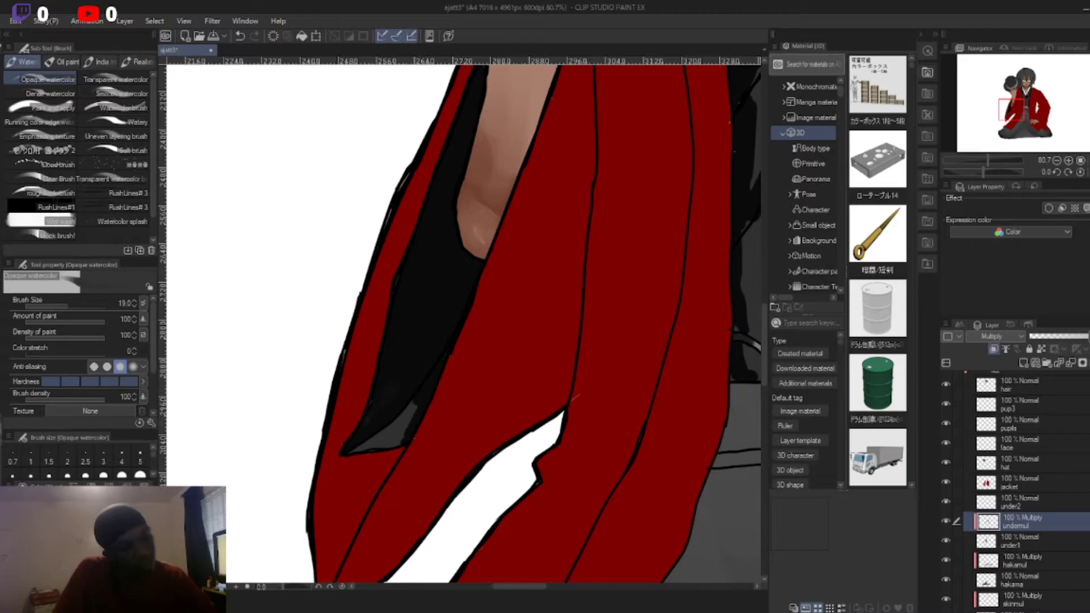
Step: Blend the kimono shadows across the chest, along the collar folds and inside the sleeve
key(j)
scroll(384, 425, down, 2)
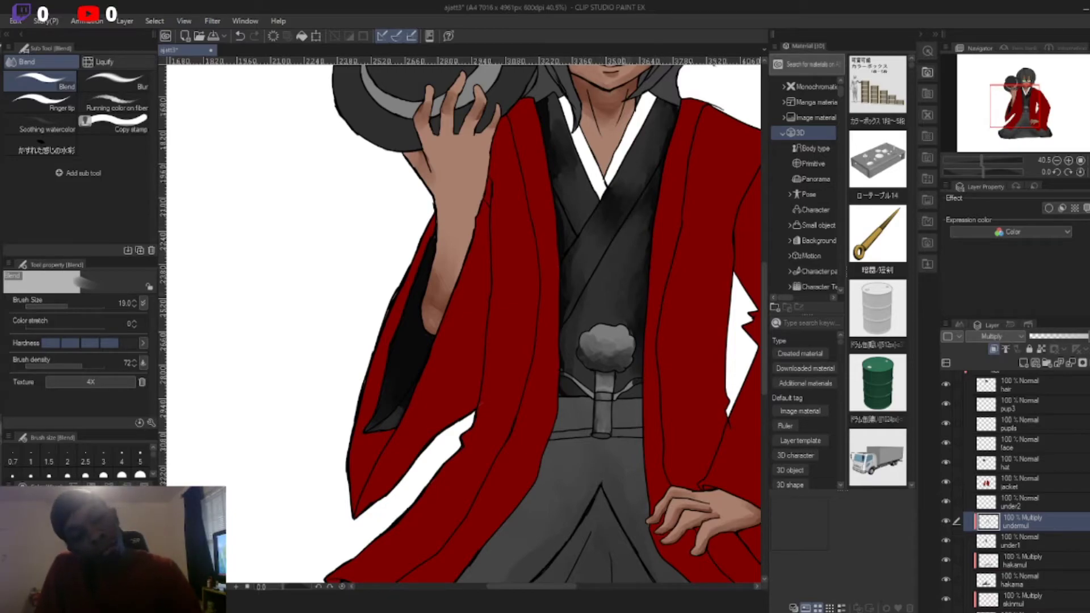
scroll(464, 324, down, 5)
scroll(580, 363, up, 2)
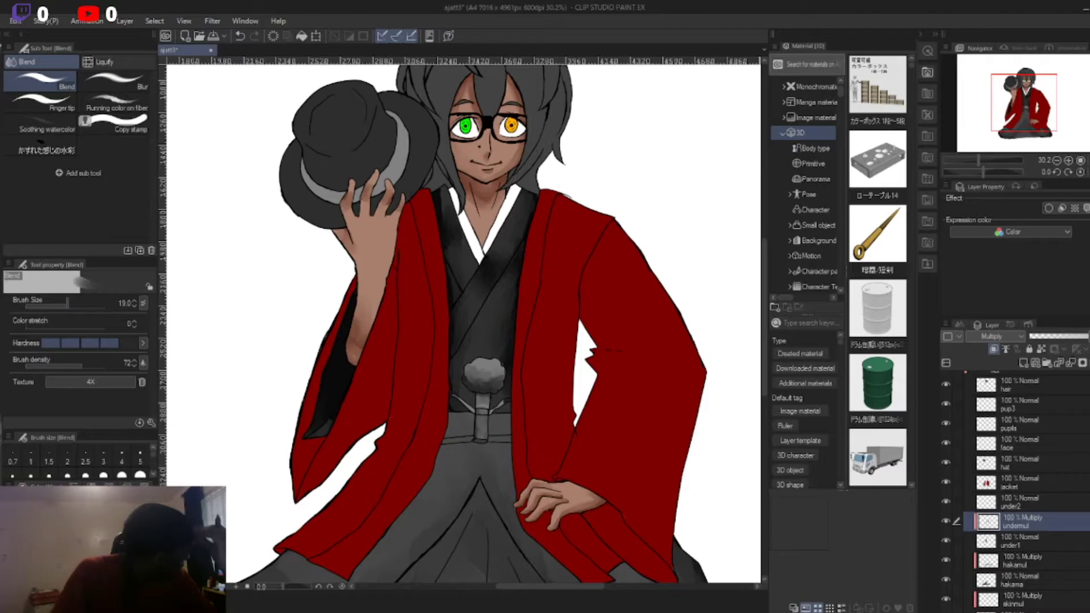
scroll(608, 350, up, 3)
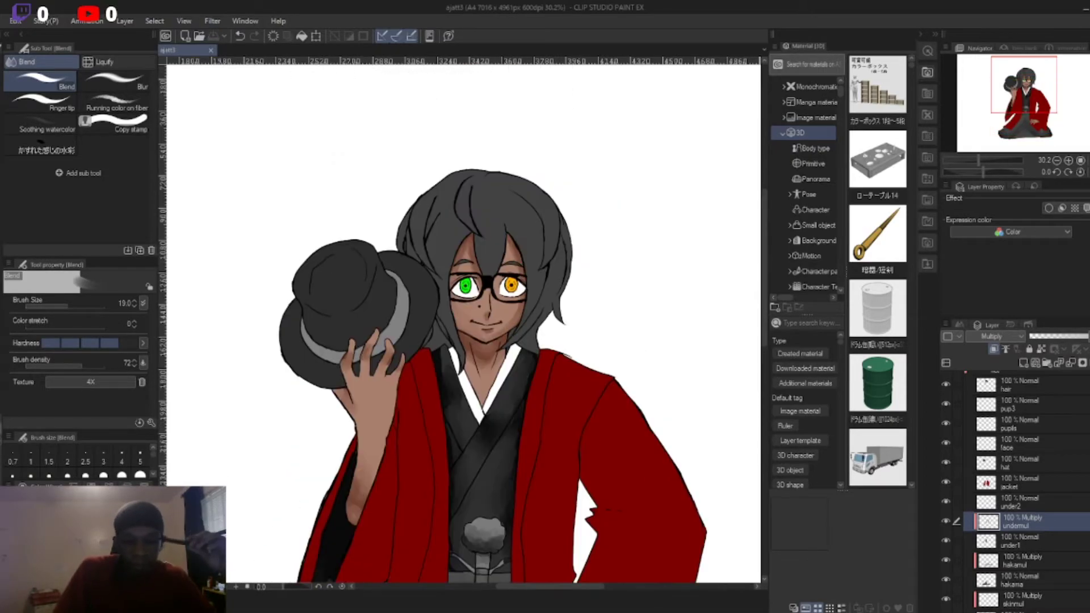
scroll(295, 472, up, 4)
mouse_move(295, 448)
mouse_down()
mouse_move(284, 488)
mouse_move(307, 454)
mouse_move(274, 507)
mouse_up()
scroll(274, 508, down, 4)
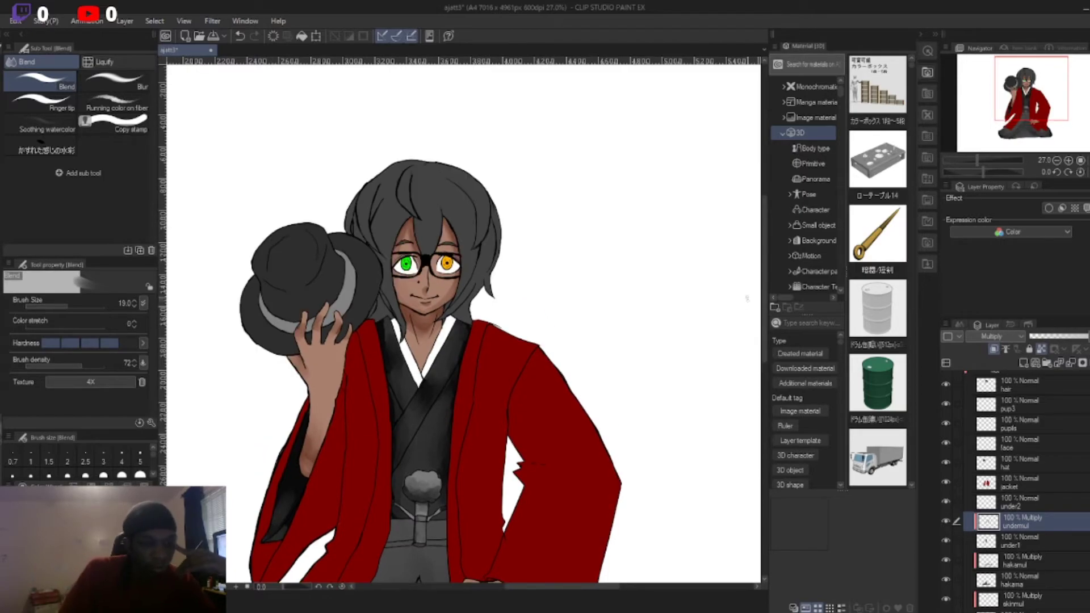
Step: Create a clipped Multiply layer above the jacket layer and start shading the haori sleeve beneath the raised arm
click(1019, 483)
click(1024, 362)
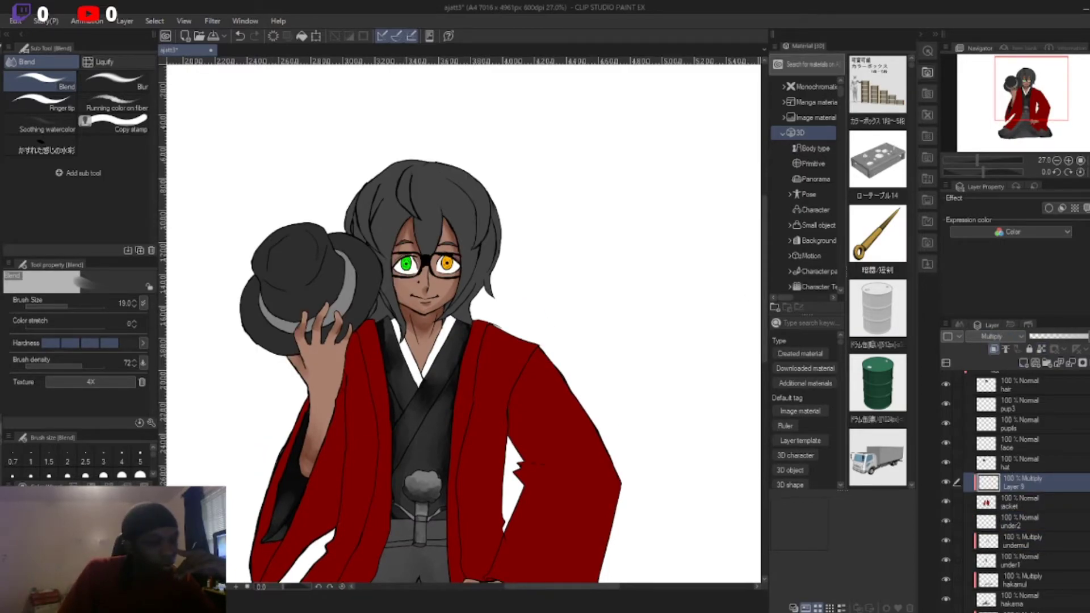
key(b)
scroll(289, 337, down, 3)
key(g)
key(b)
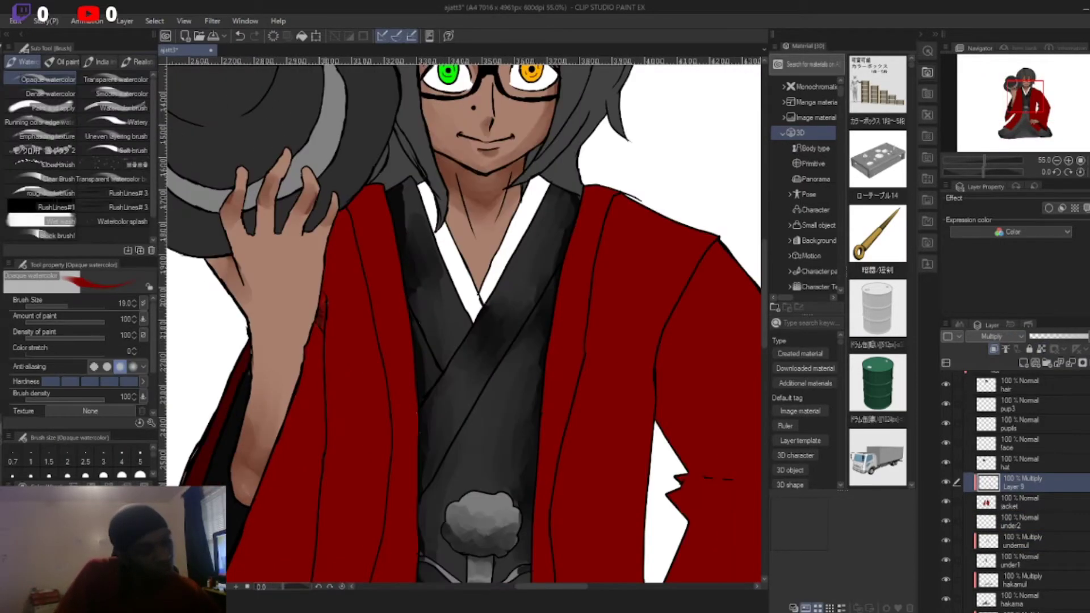
scroll(464, 322, up, 3)
scroll(464, 322, up, 2)
drag(278, 375, 309, 85)
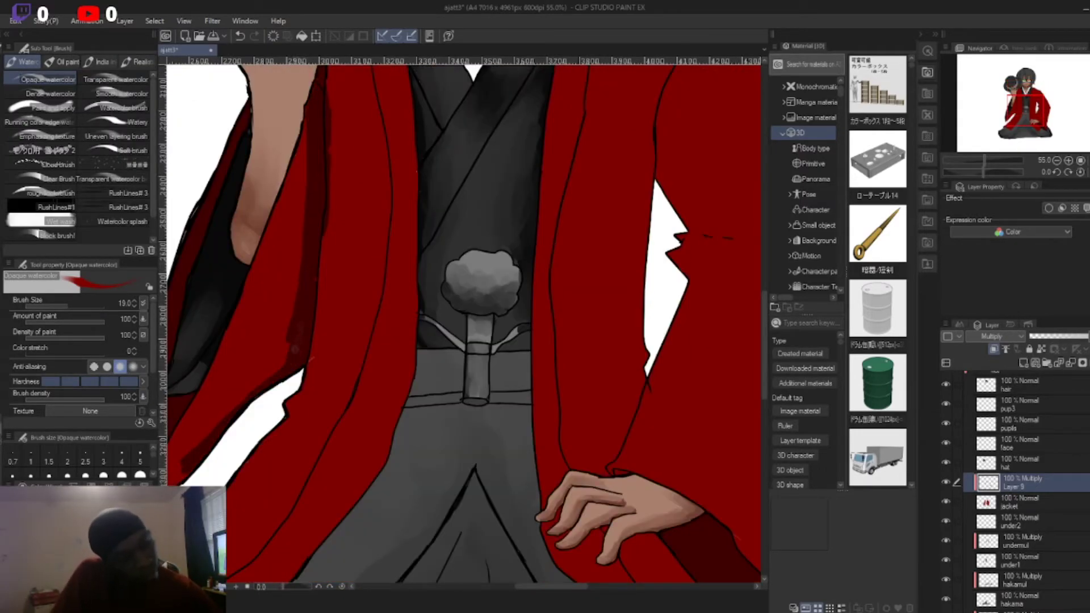
Step: Paint dark red shadows along the haori's front edges, lower hem and the sleeve opening around the resting hand
scroll(429, 358, down, 3)
mouse_move(349, 434)
mouse_down()
mouse_move(398, 282)
mouse_move(385, 149)
mouse_up()
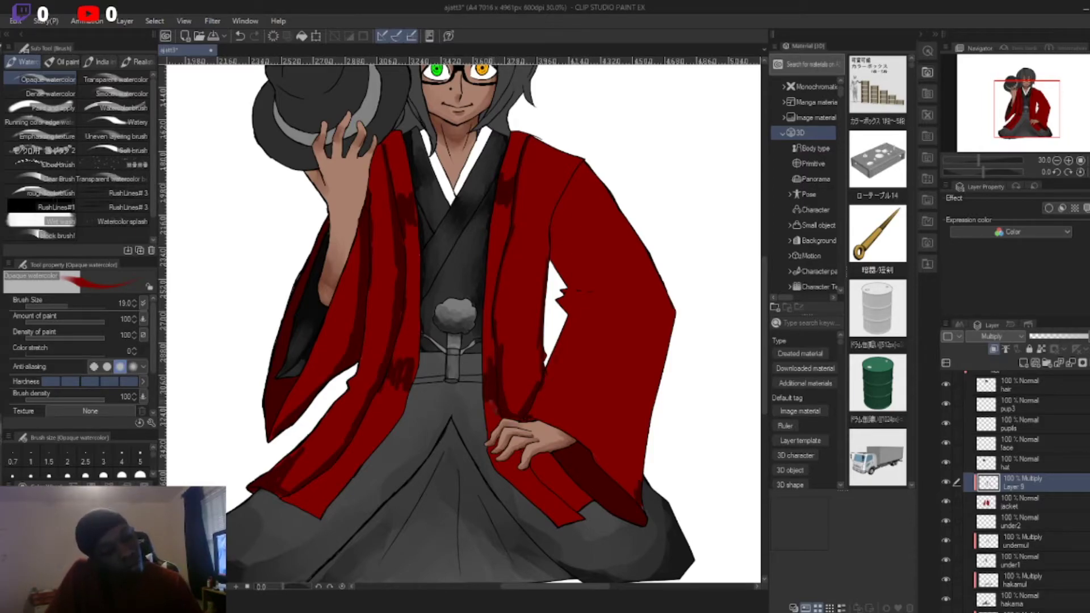
scroll(552, 463, up, 3)
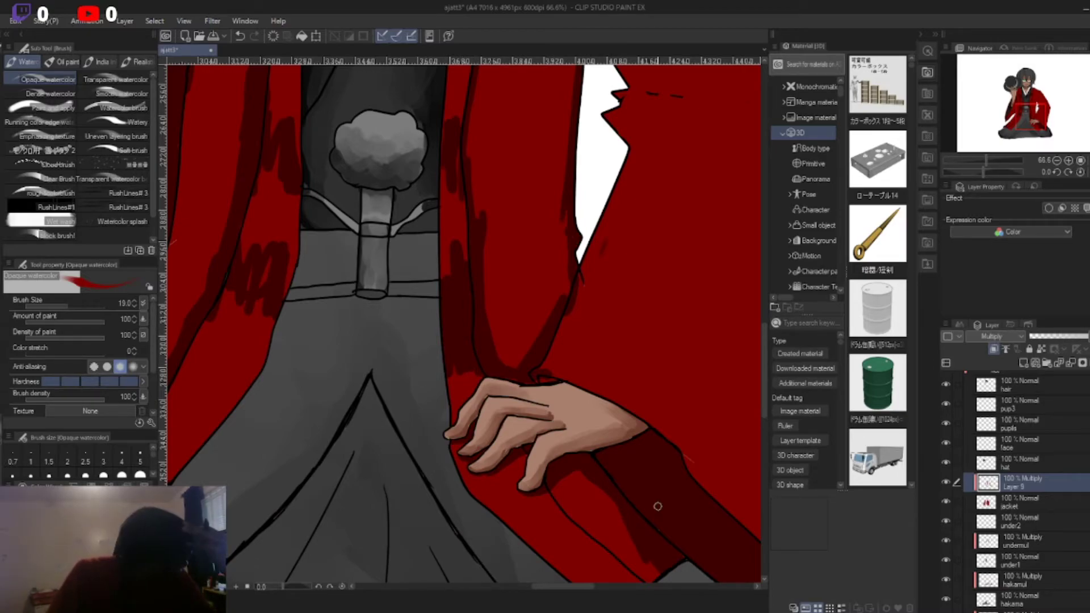
scroll(657, 506, down, 3)
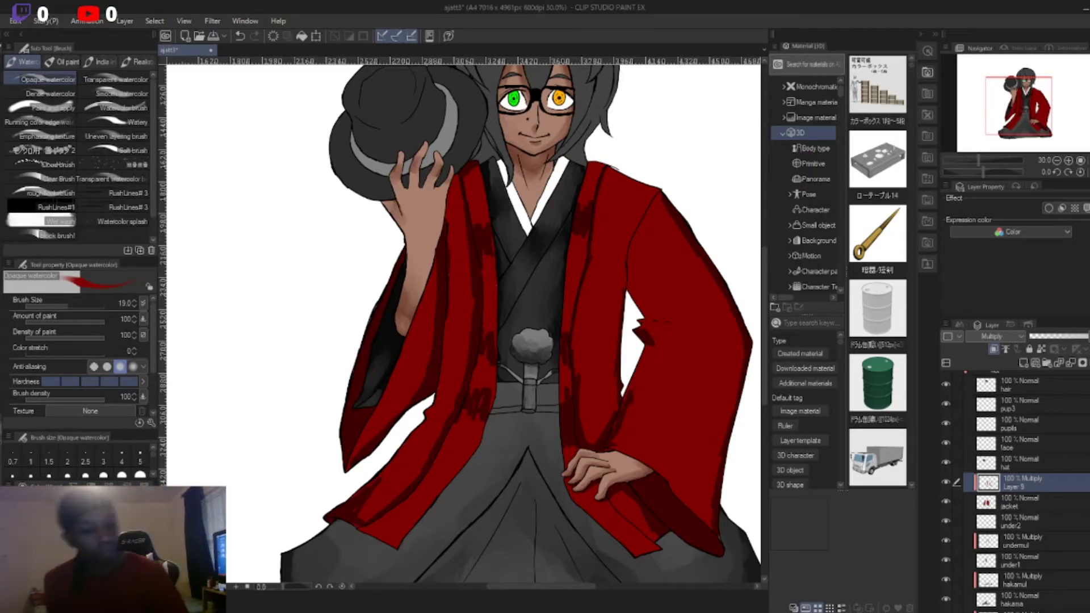
Step: Blend the haori shadows with the Blend tool at size 29.6, adding and softening extra shading around the bent elbow
key(j)
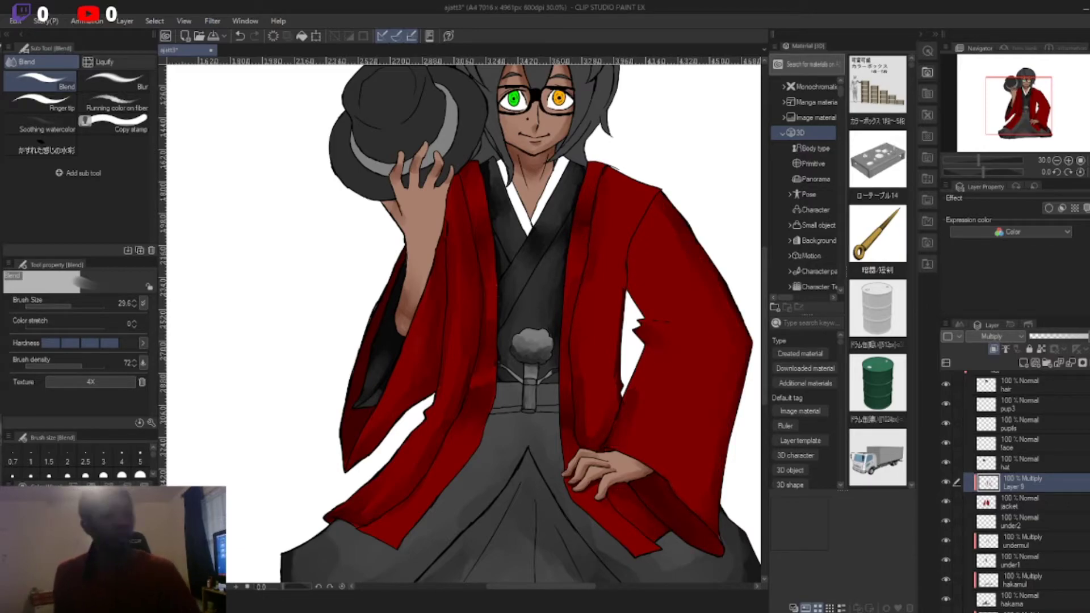
key(b)
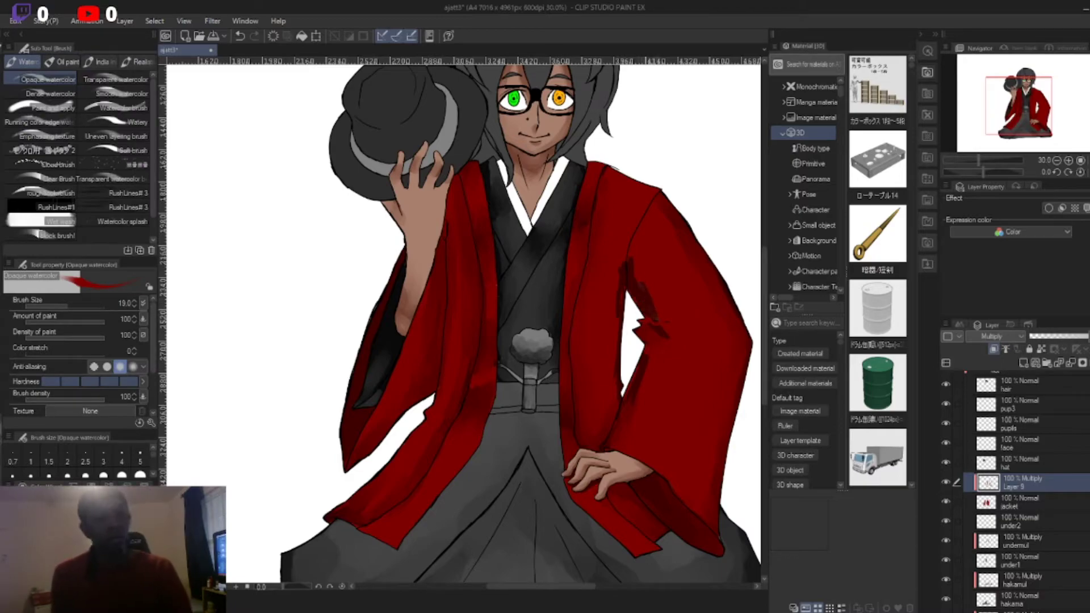
key(j)
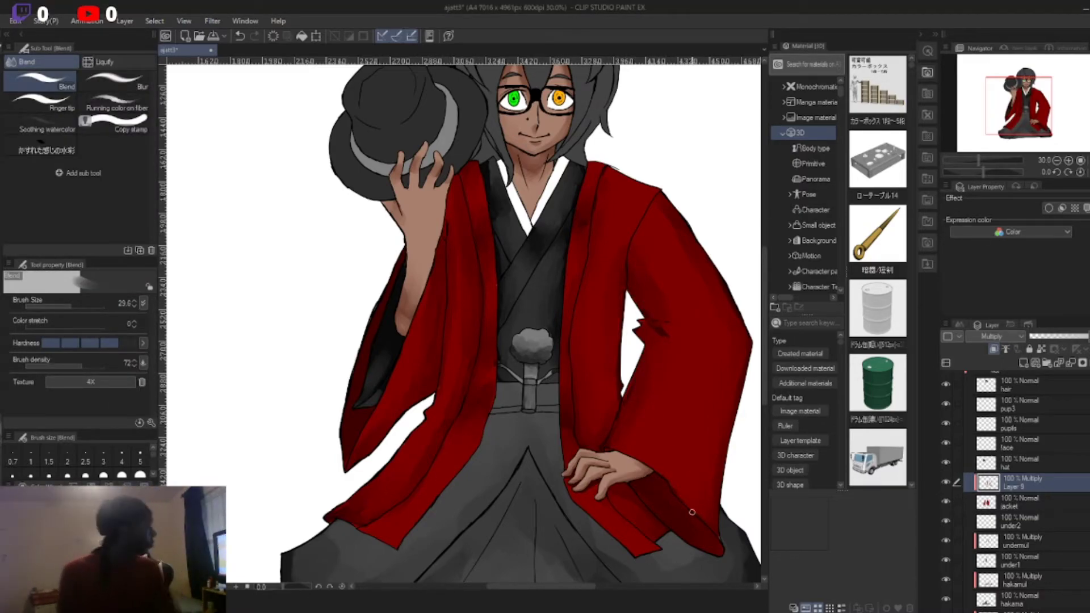
scroll(710, 238, up, 5)
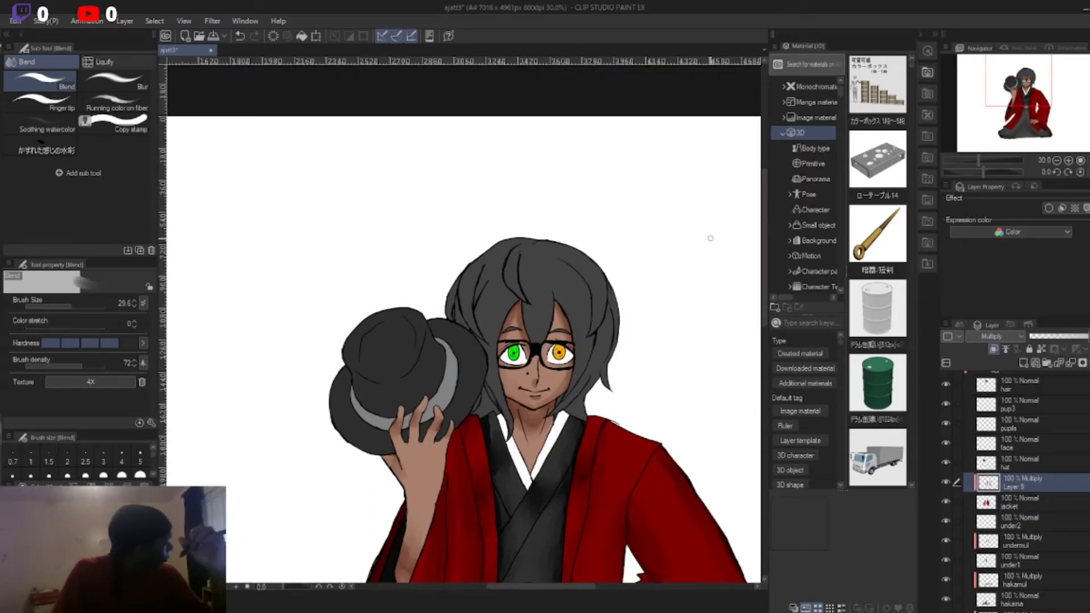
scroll(711, 238, down, 5)
scroll(711, 238, up, 2)
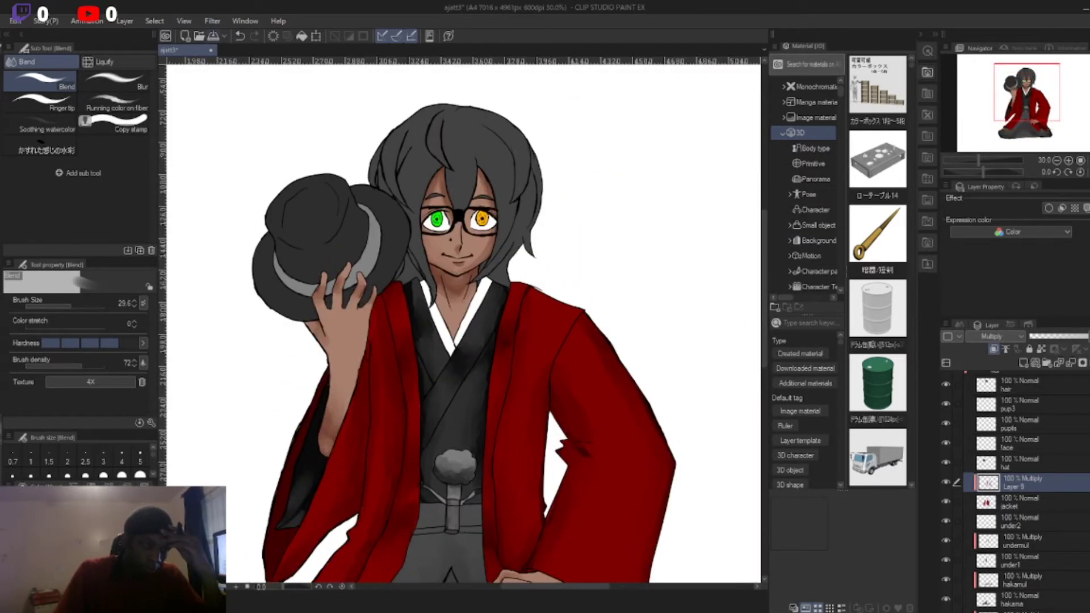
Step: Create a clipped Multiply layer named hatmul above the hat layer
click(1017, 463)
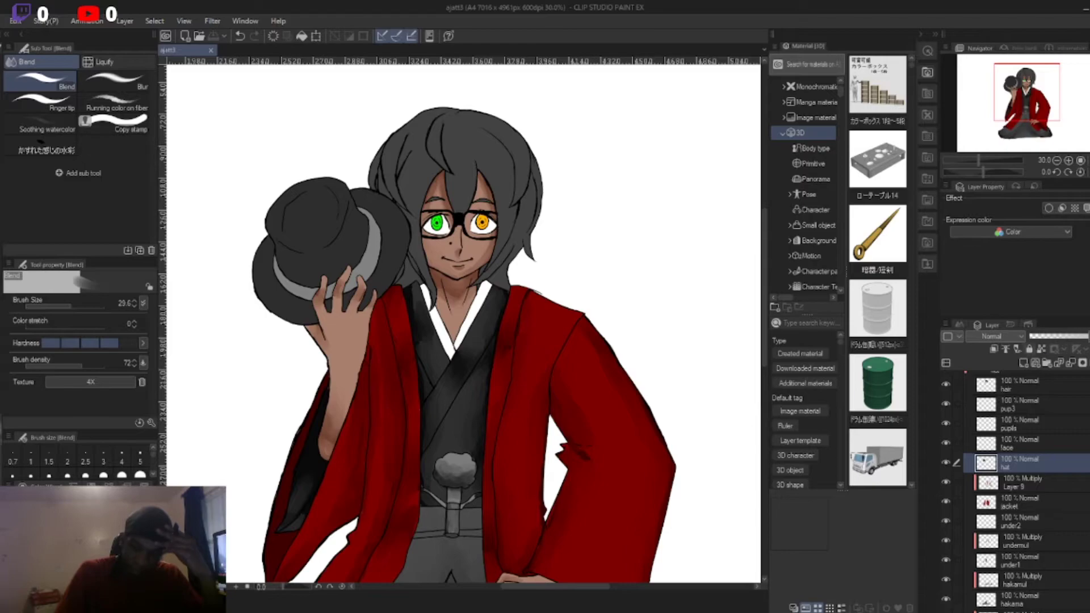
key(ctrl+shift+n)
scroll(347, 233, up, 3)
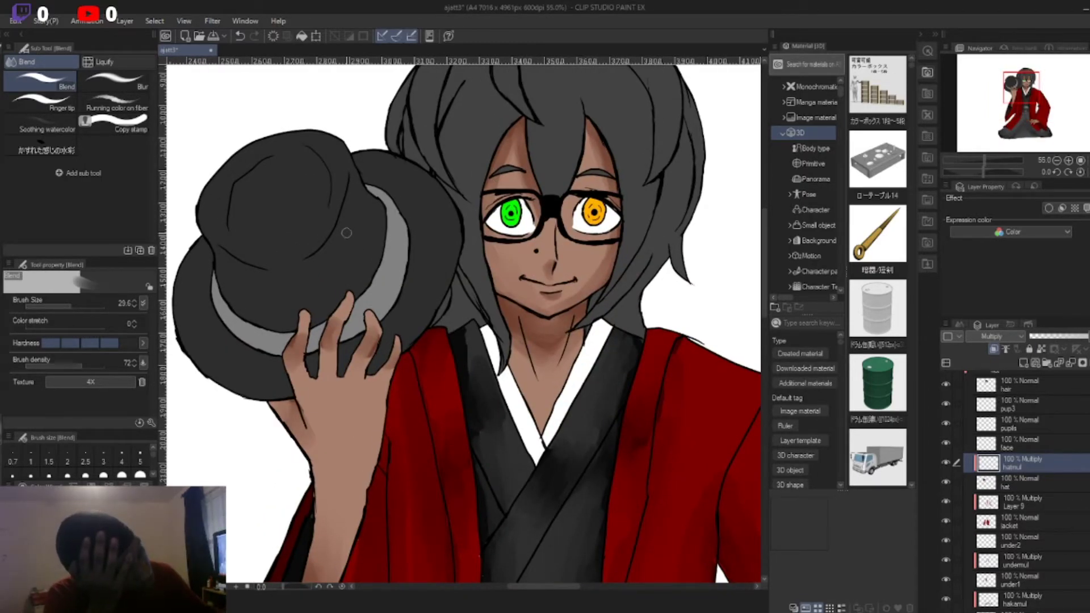
Step: Paint dark shadows around the fedora's crown, crease and brim with Opaque watercolor on the hatmul layer
key(b)
mouse_move(224, 193)
mouse_down()
mouse_move(253, 152)
mouse_move(301, 170)
mouse_up()
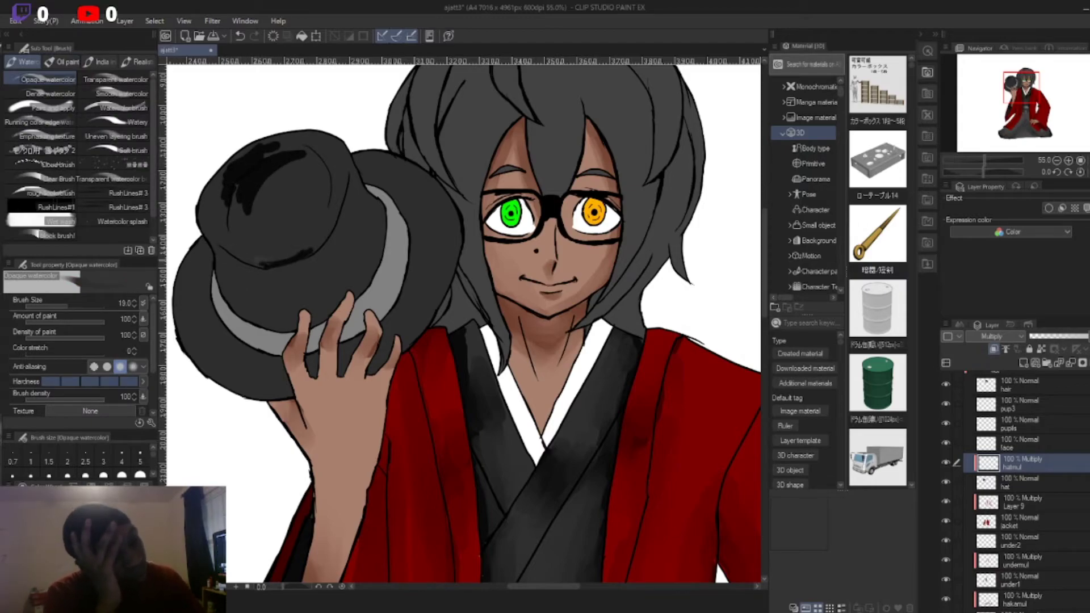
drag(236, 260, 298, 258)
drag(335, 159, 340, 204)
drag(206, 247, 246, 312)
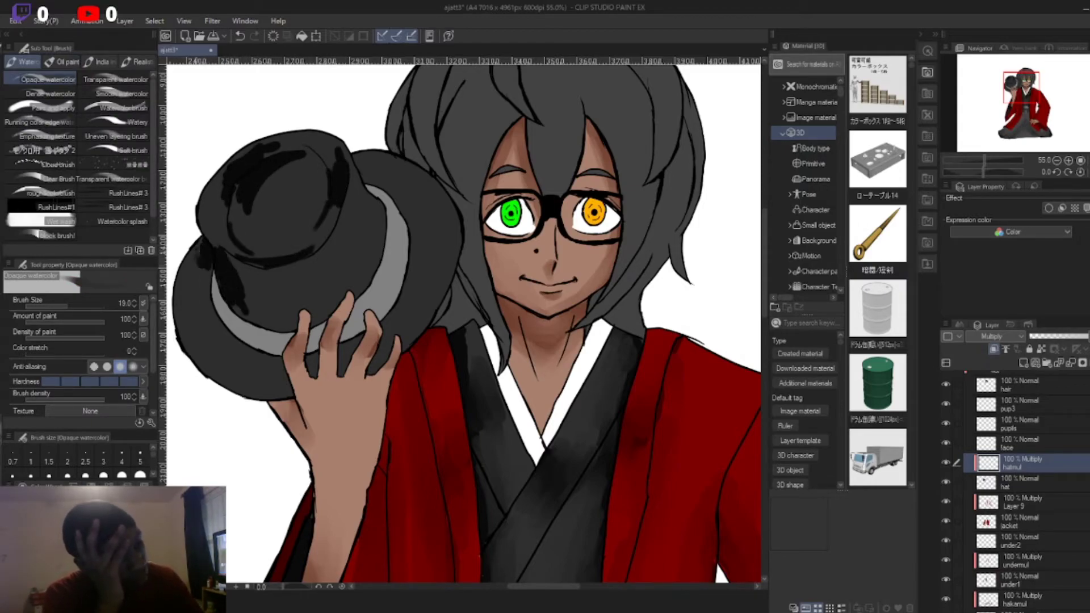
drag(367, 181, 370, 153)
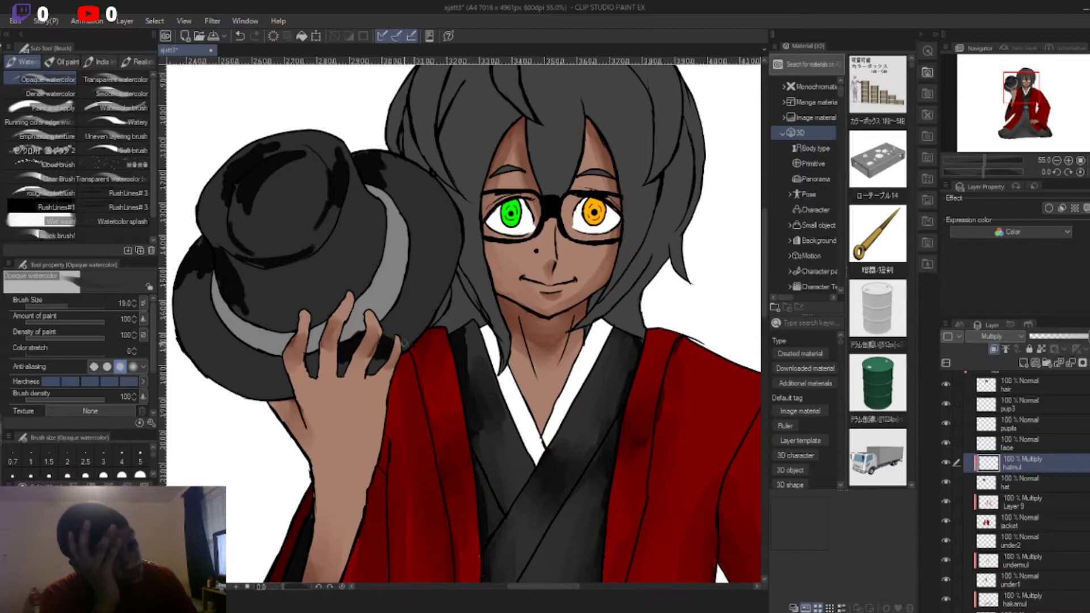
Step: Soften the fedora's crown and brim shadows with the Blend tool at size 29.6
key(j)
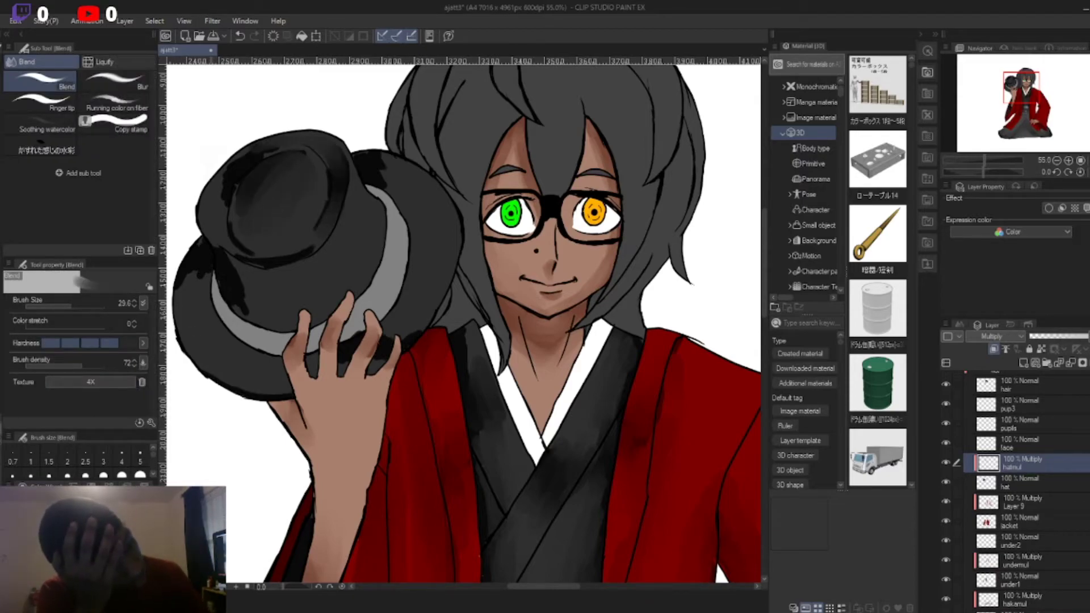
mouse_move(250, 264)
mouse_down()
mouse_move(221, 301)
mouse_move(284, 264)
mouse_up()
drag(392, 188, 369, 156)
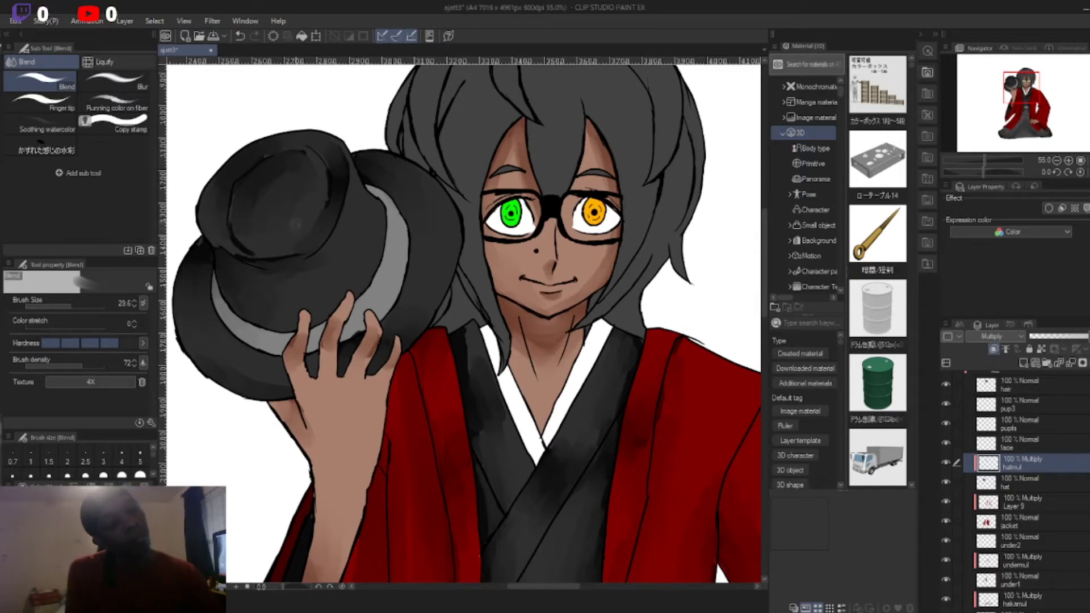
scroll(462, 323, down, 4)
scroll(463, 323, up, 2)
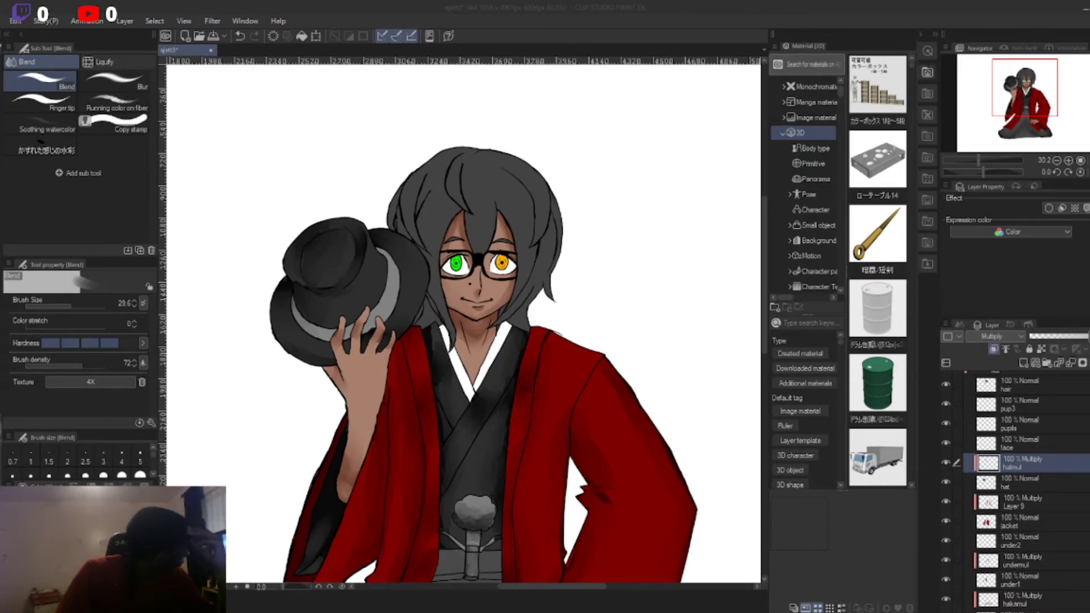
scroll(726, 344, up, 2)
scroll(726, 343, down, 2)
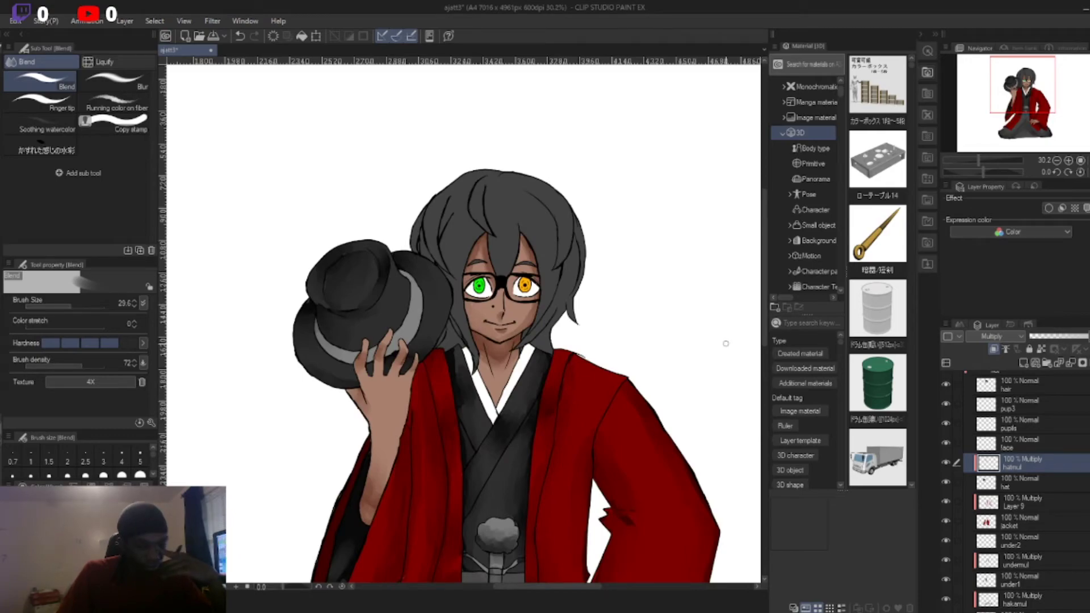
Step: Shade both ends of the fedora's grey band and blend the shading
scroll(725, 344, up, 3)
key(b)
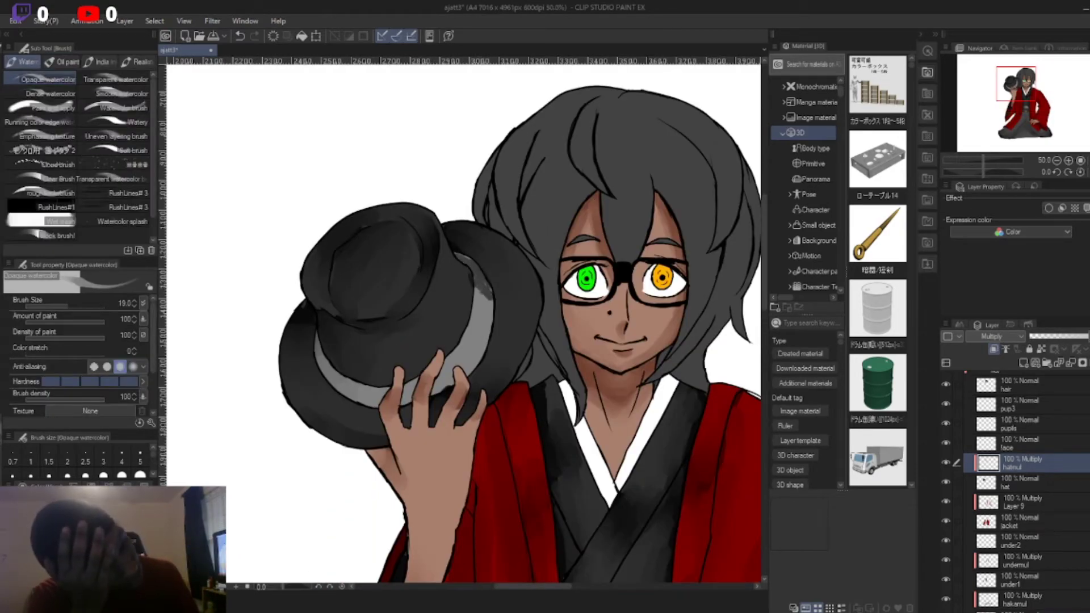
key(j)
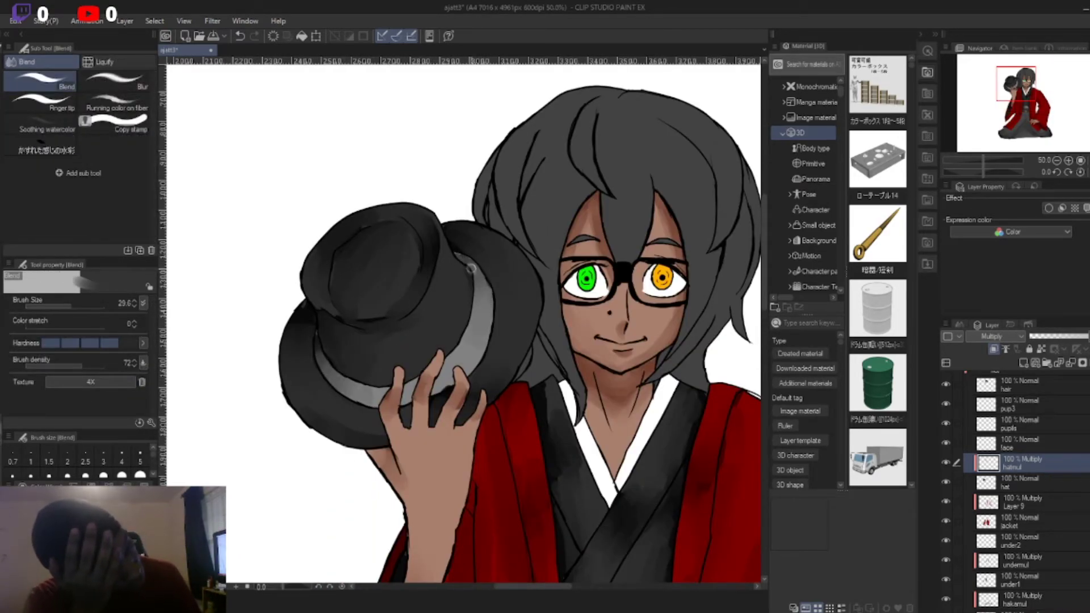
Step: Create a clipped Multiply layer above the pupils layer
key(ctrl+0)
scroll(472, 221, up, 4)
click(1016, 423)
key(ctrl+shift+n)
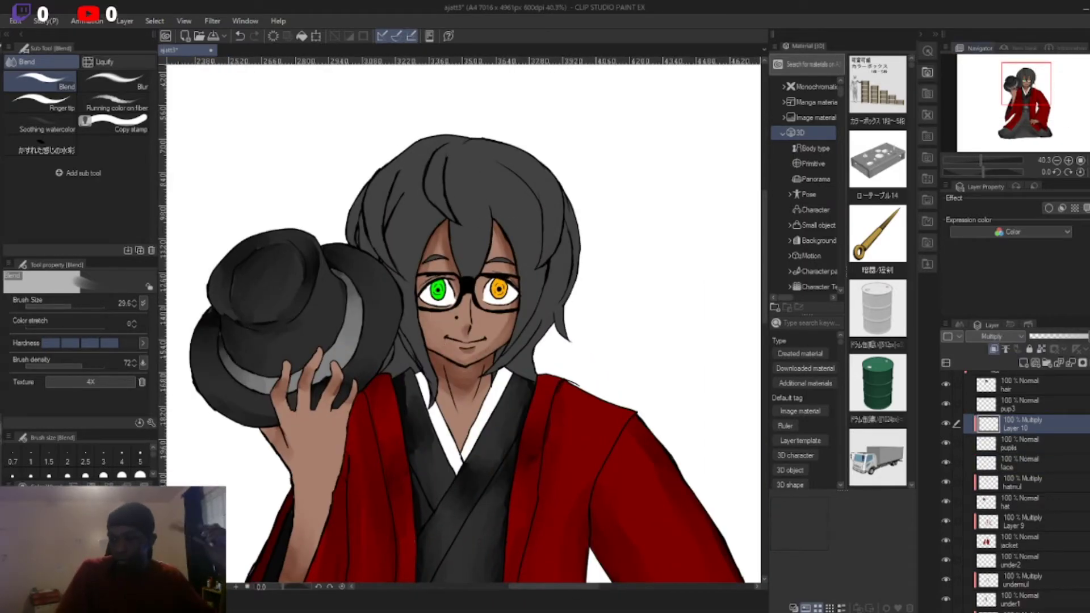
Step: Paint green and orange shadows over the upper halves of the matching irises with Opaque watercolor
scroll(380, 274, up, 6)
key(b)
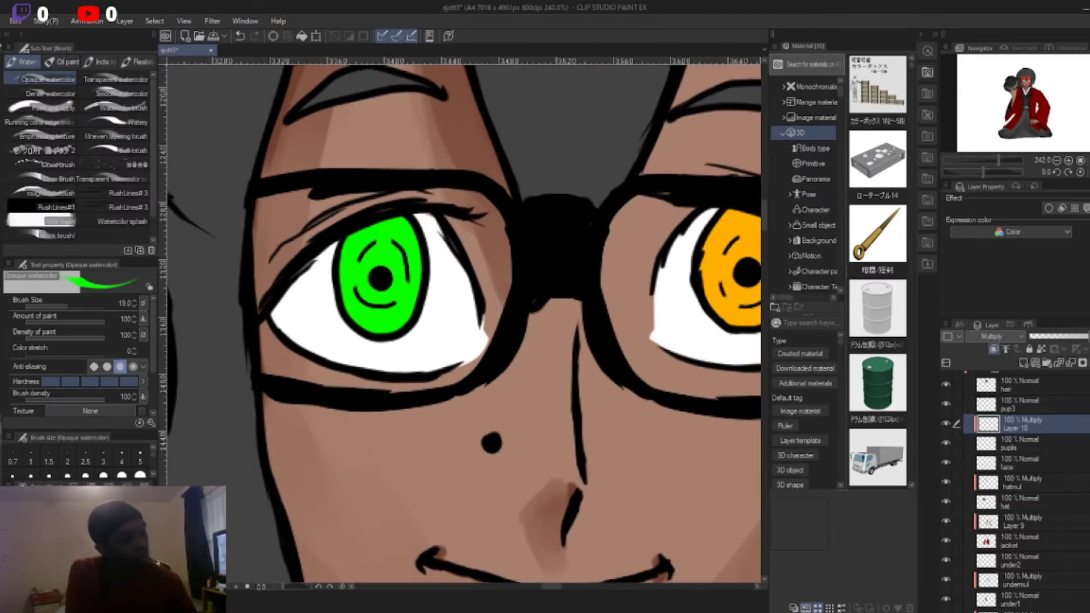
drag(341, 232, 420, 273)
drag(580, 318, 279, 318)
alt+click(432, 267)
drag(403, 239, 492, 244)
mouse_move(403, 267)
mouse_down()
mouse_move(489, 272)
mouse_move(722, 108)
mouse_move(576, 274)
mouse_up()
Step: Blend the shadow edges in both the green and the orange iris using a smaller Blend brush
key(j)
drag(228, 273, 296, 312)
drag(584, 273, 665, 306)
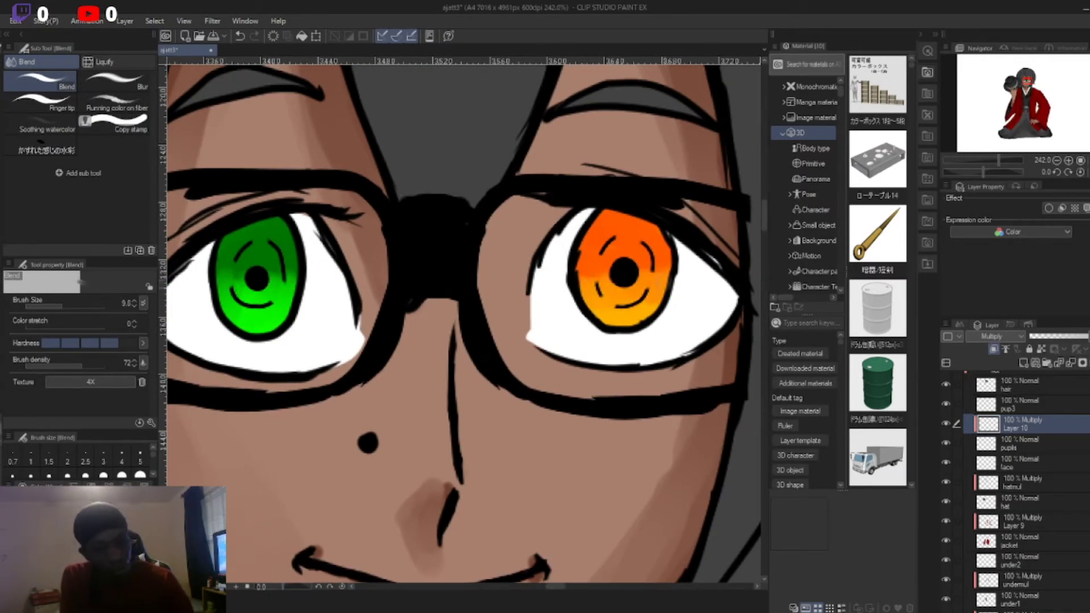
Step: Create a clipped Screen layer above the iris shading layer and move the pup3 layer beneath it
scroll(463, 323, down, 8)
key(ctrl+shift+n)
scroll(460, 340, up, 6)
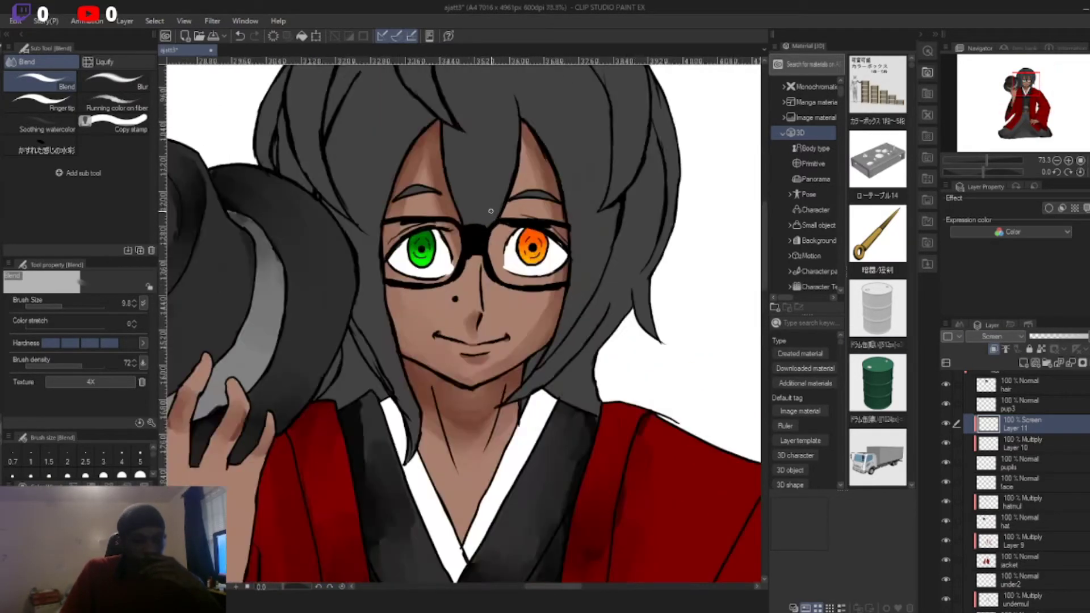
key(b)
drag(1017, 404, 1016, 427)
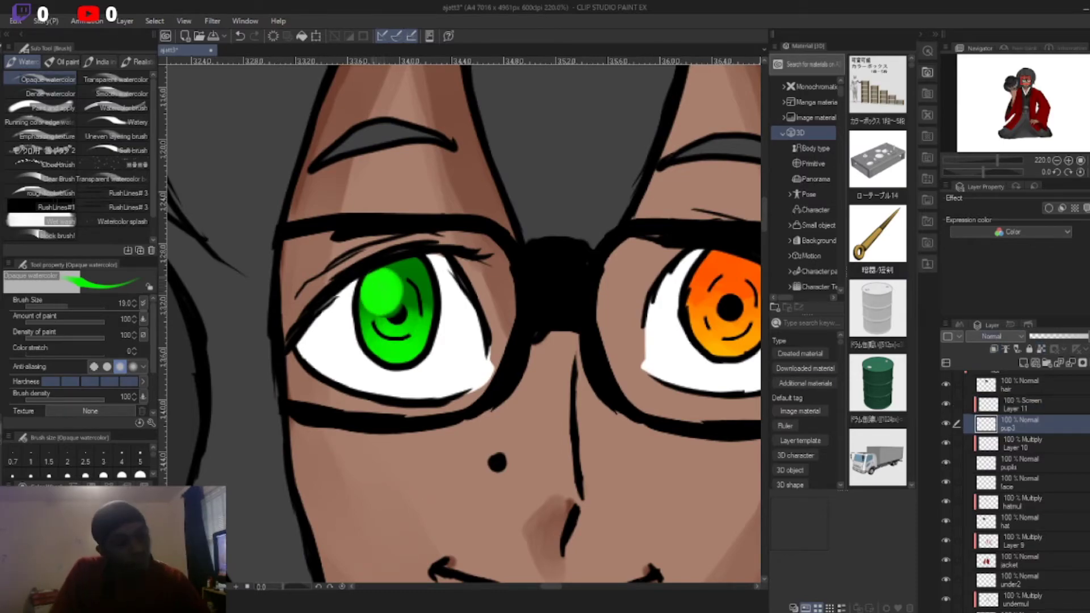
Step: Paint bright green and yellow-orange highlight spots on the upper parts of the matching irises on the pup3 layer
drag(716, 318, 454, 318)
alt+click(454, 341)
drag(437, 267, 461, 284)
scroll(449, 250, down, 3)
scroll(449, 250, up, 5)
scroll(439, 241, down, 5)
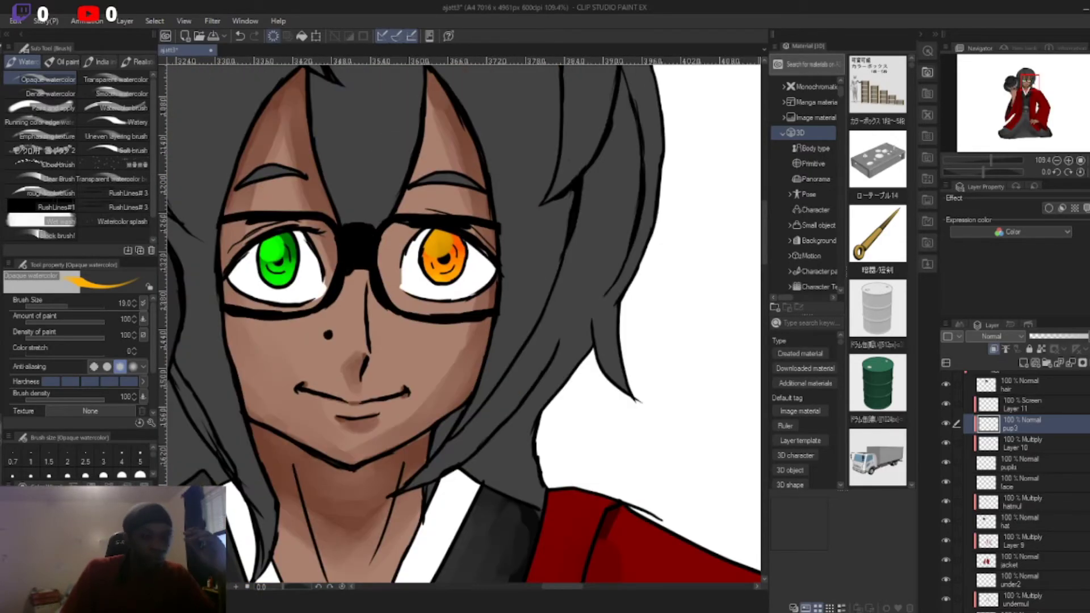
Step: Undo the soft highlight spots painted over the green and orange irises on the pup3 layer
key(ctrl+z)
key(ctrl+z)
scroll(426, 241, up, 5)
scroll(426, 241, down, 5)
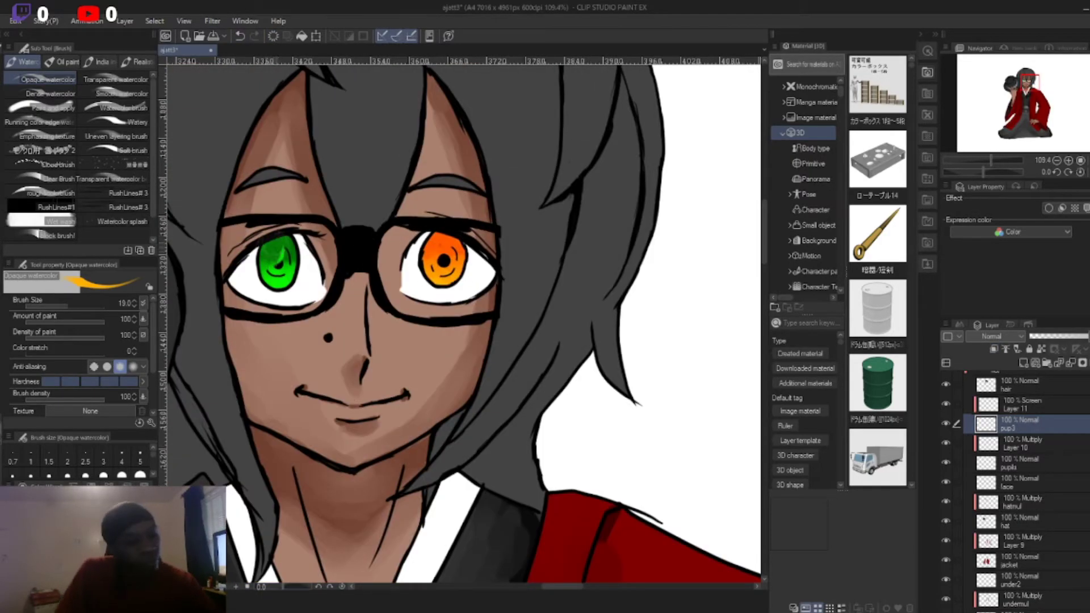
key(ctrl+y)
key(p)
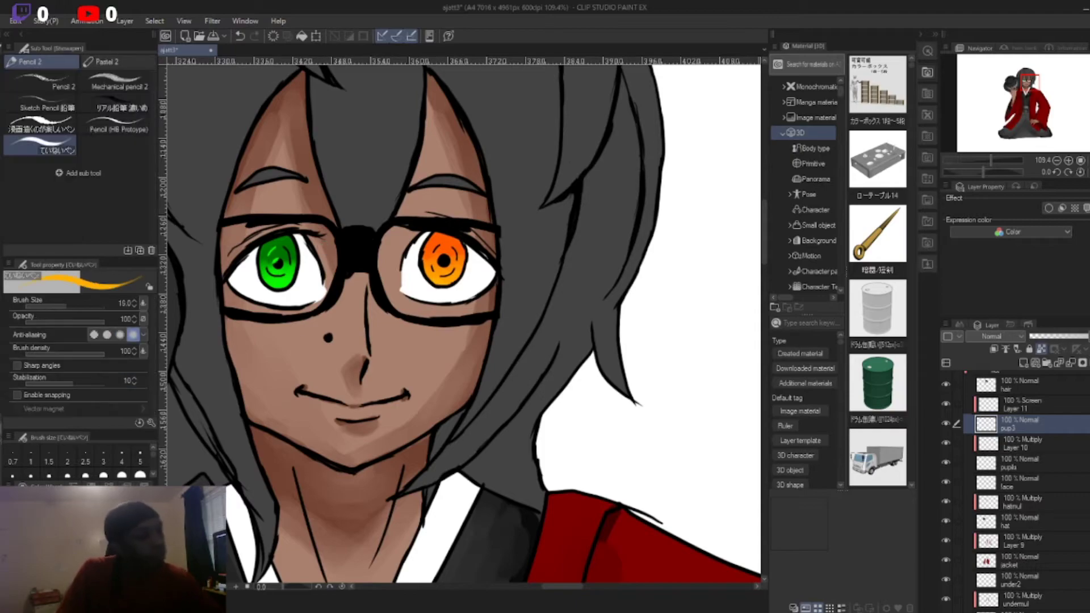
Step: Choose the G-pen and move the pup3 layer above the clipped Screen layer
scroll(314, 254, up, 5)
key(p)
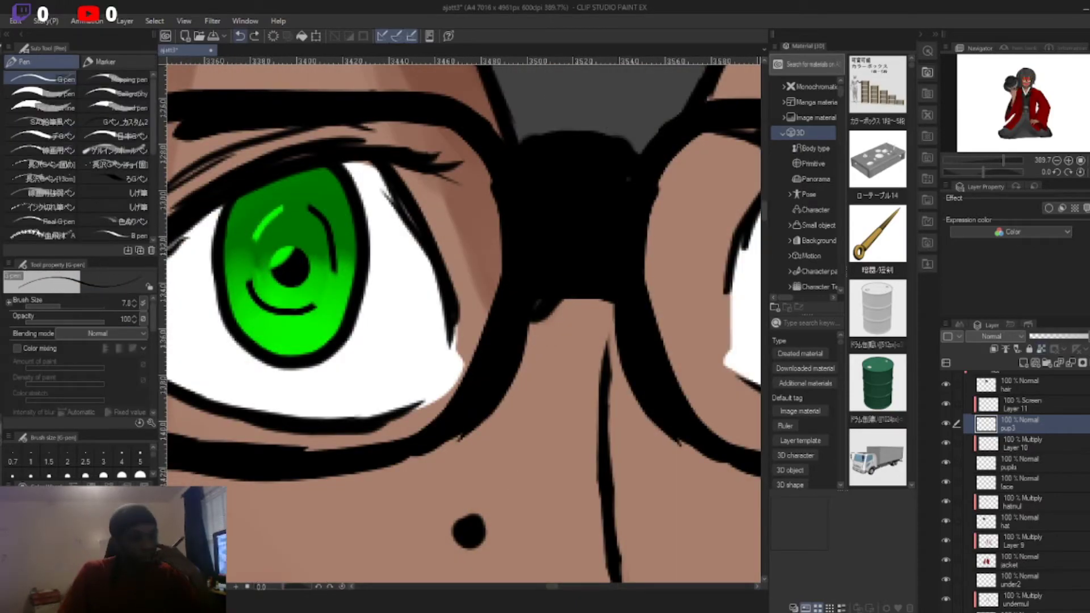
key(ctrl+])
key(alt+[)
key(alt+[)
key(alt+])
key(alt+])
key(alt+])
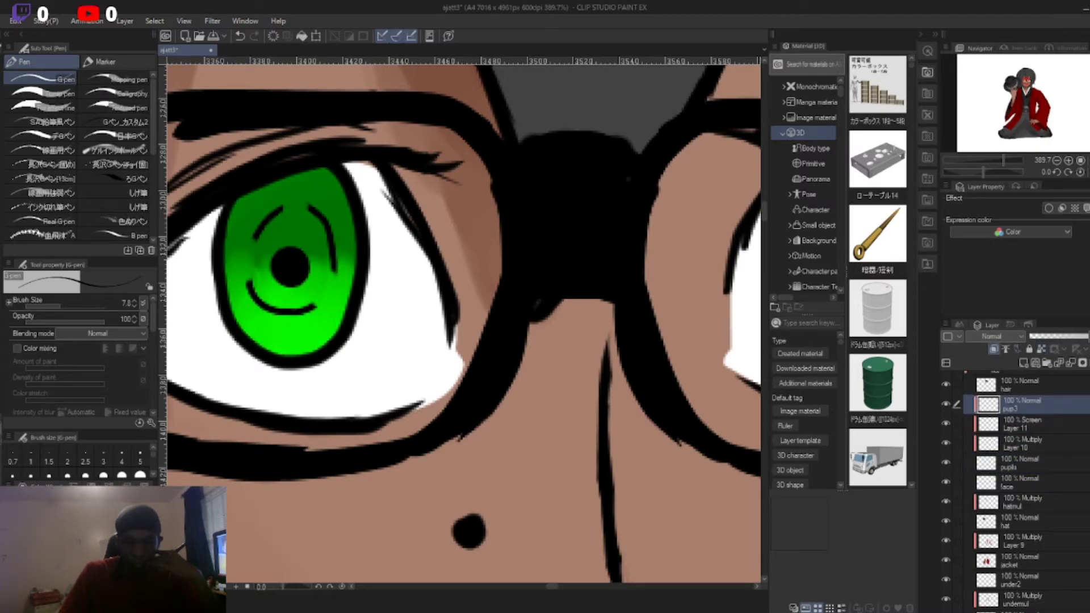
Step: Paint round green and yellow-orange highlight spots beside the matching pupils with the G-pen 2
key(p)
mouse_move(244, 216)
mouse_down()
mouse_move(250, 242)
mouse_move(278, 227)
mouse_up()
key(ctrl+minus)
key(ctrl+minus)
mouse_move(564, 227)
mouse_down()
mouse_move(598, 241)
mouse_move(619, 277)
mouse_up()
Step: Create a clipped Add (Glow) layer above the eye Screen layer and paint glowing highlights on both irises
key(ctrl+shift+n)
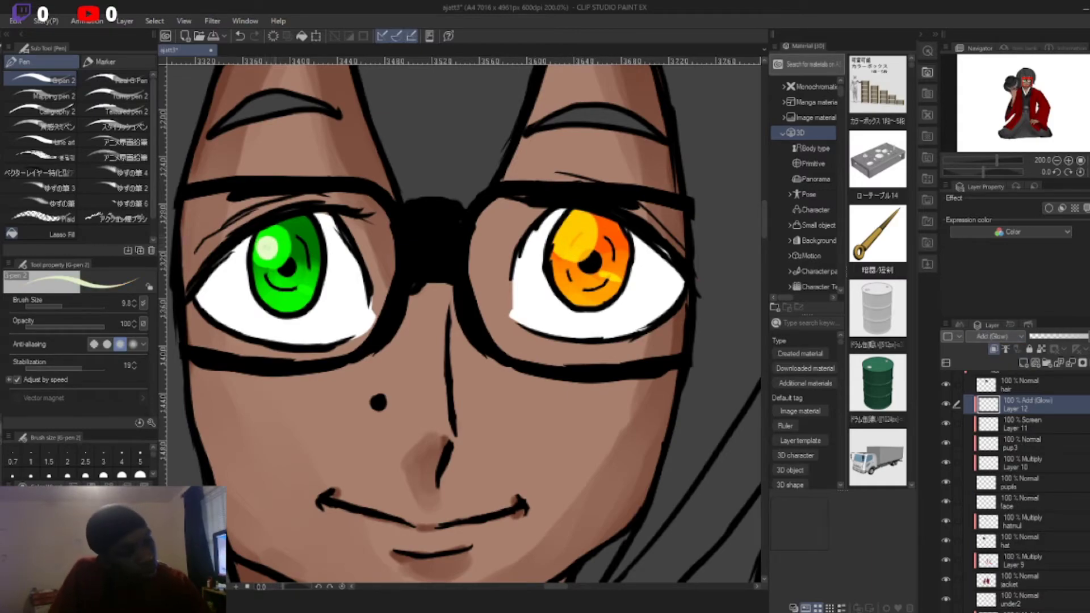
drag(565, 224, 587, 250)
key(ctrl+plus)
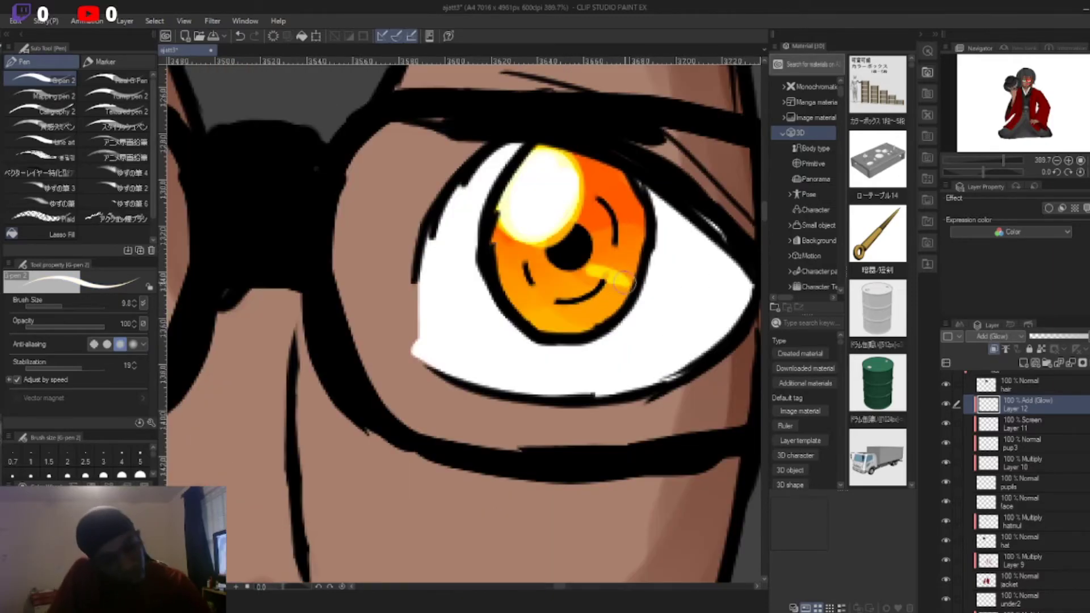
Step: Create a clipped Multiply layer named hairmul above the hair layer
key(ctrl+minus)
key(ctrl+minus)
key(ctrl+minus)
key(ctrl+minus)
key(alt+bracketright)
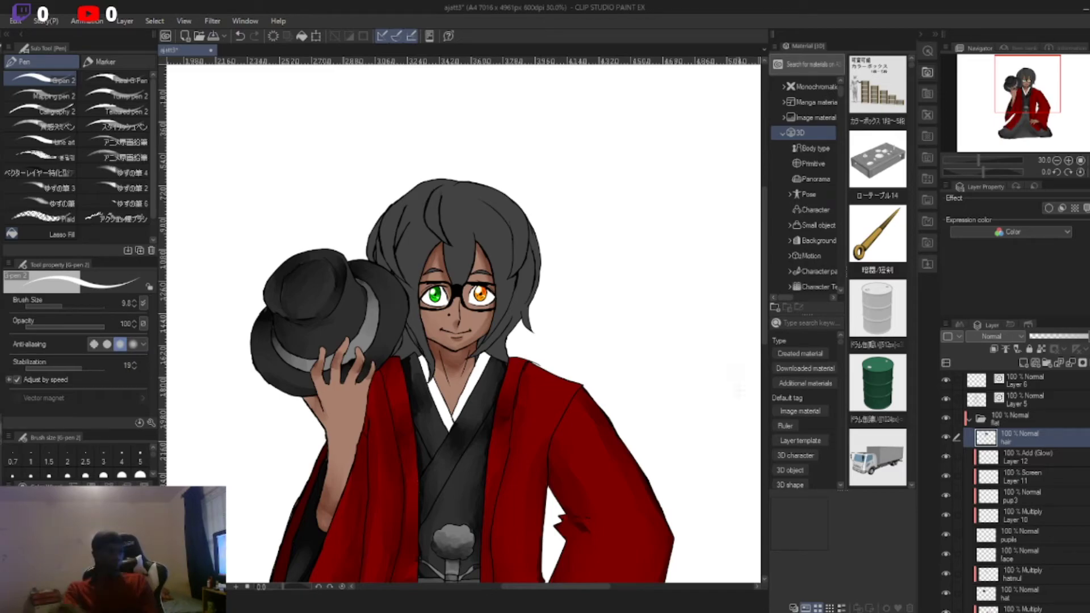
key(ctrl+shift+n)
key(ctrl+alt+g)
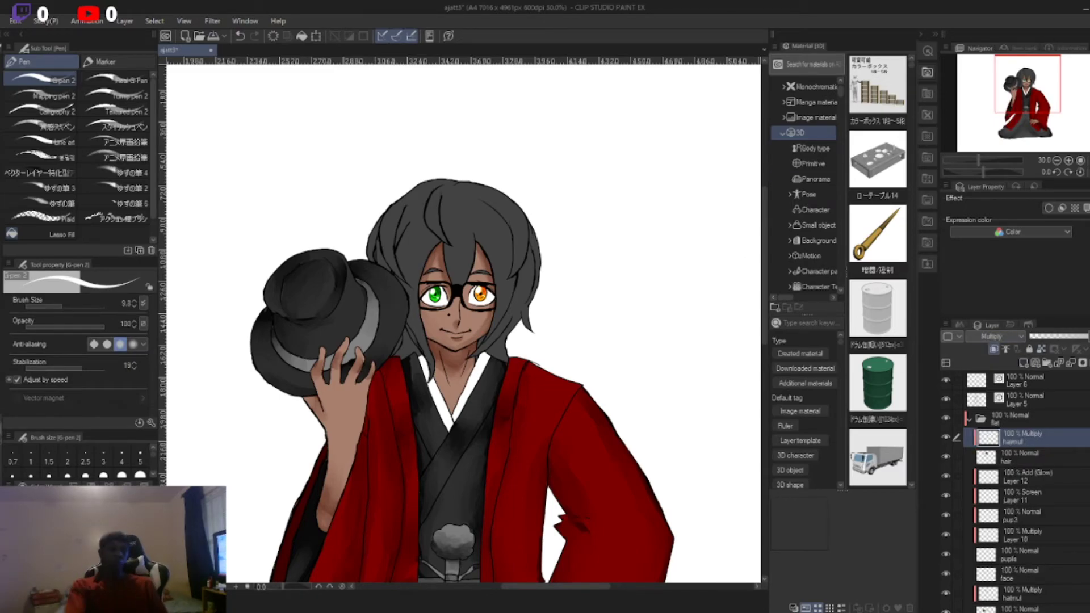
Step: Paint dark shadows over the crown, fringe and side locks of the hair with Opaque watercolor
scroll(516, 286, up, 2)
key(b)
mouse_move(476, 373)
mouse_down()
mouse_move(500, 341)
mouse_move(346, 369)
mouse_move(364, 165)
mouse_move(529, 258)
mouse_move(318, 267)
mouse_move(517, 216)
mouse_up()
Step: Soften the hair shadow edges on the hairmul layer with the Blend brush, enlarging it to size 27.5
key(j)
drag(420, 173, 463, 157)
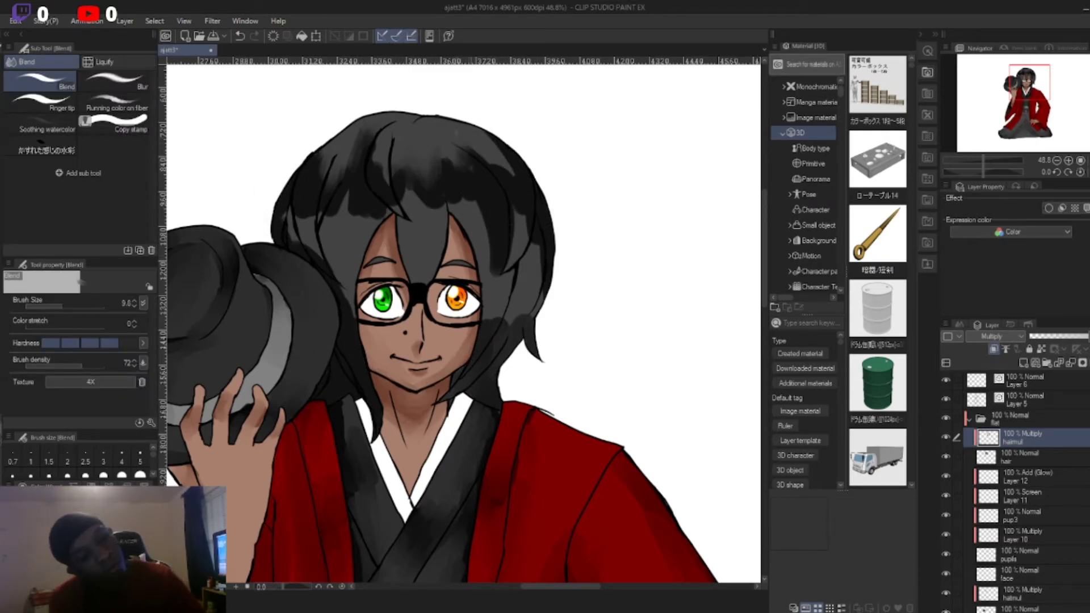
drag(350, 312, 312, 247)
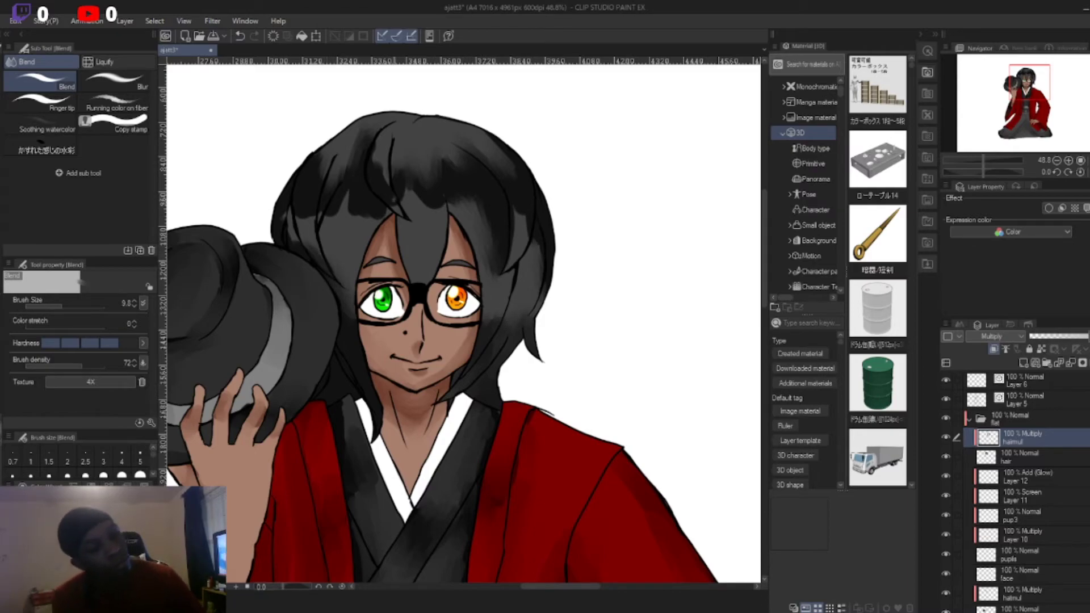
key(bracketright)
key(bracketright)
key(bracketright)
mouse_move(352, 210)
mouse_down()
mouse_move(414, 198)
mouse_move(528, 256)
mouse_move(332, 148)
mouse_up()
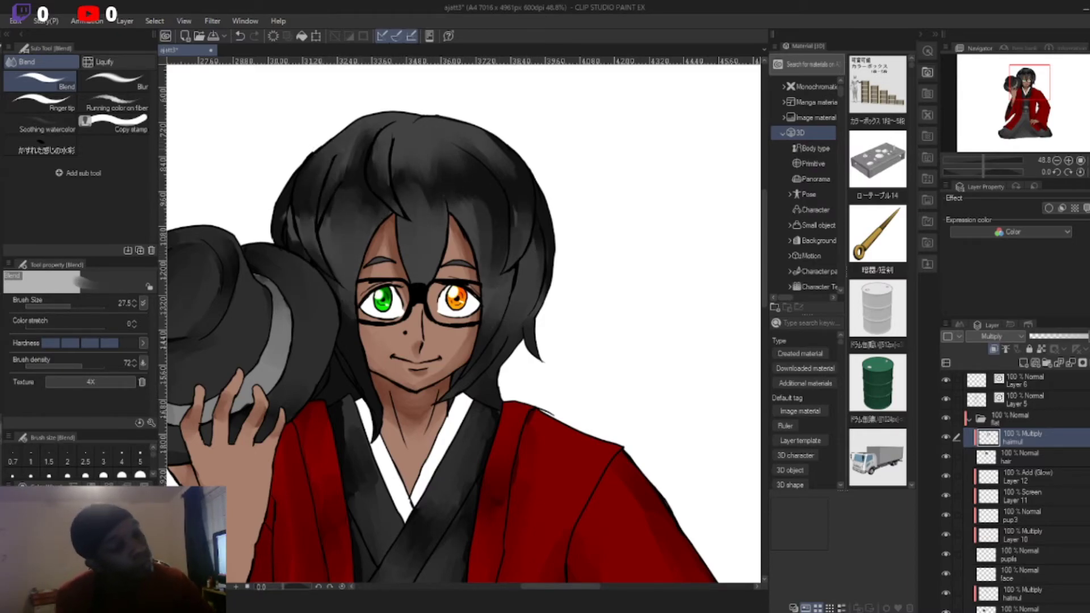
mouse_move(421, 141)
mouse_down()
mouse_move(480, 230)
mouse_move(323, 227)
mouse_move(381, 131)
mouse_up()
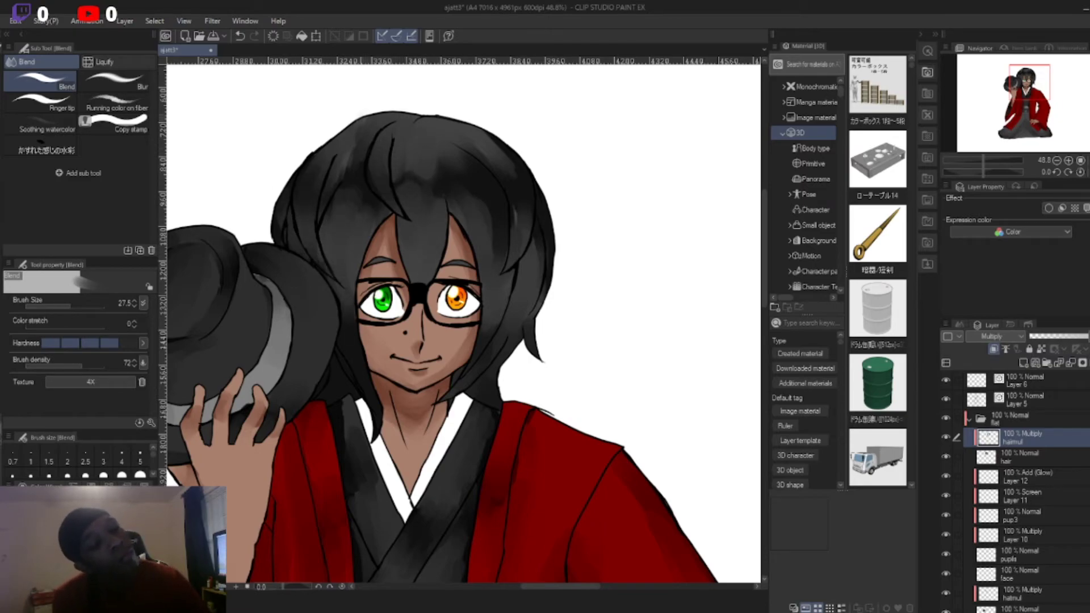
drag(408, 181, 497, 153)
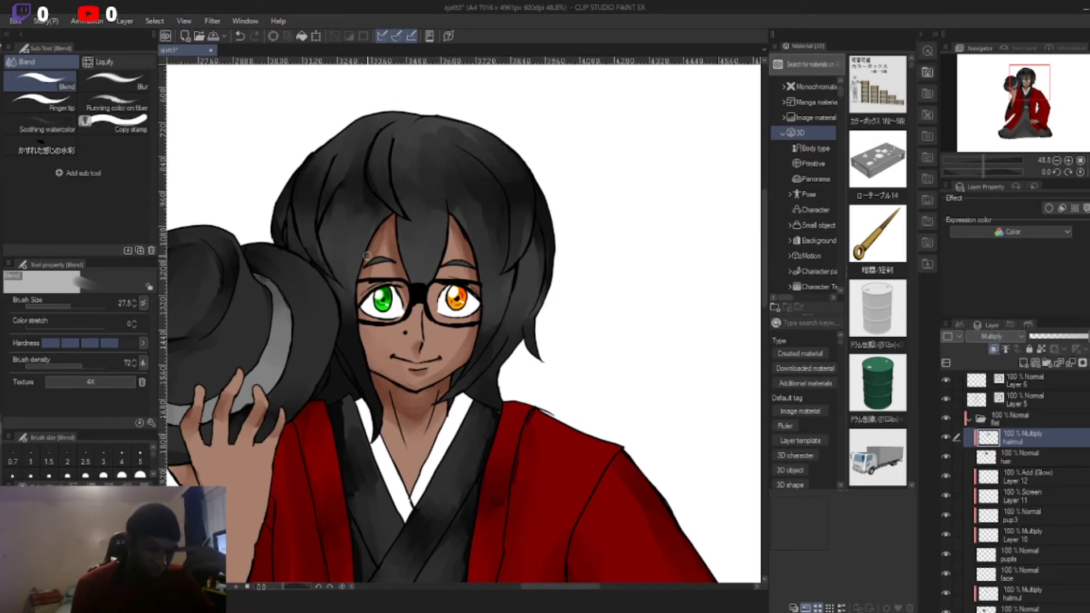
Step: Create a clipped Screen layer above hairmul and paint light gray highlight streaks across the hair with Opaque watercolor
click(1024, 362)
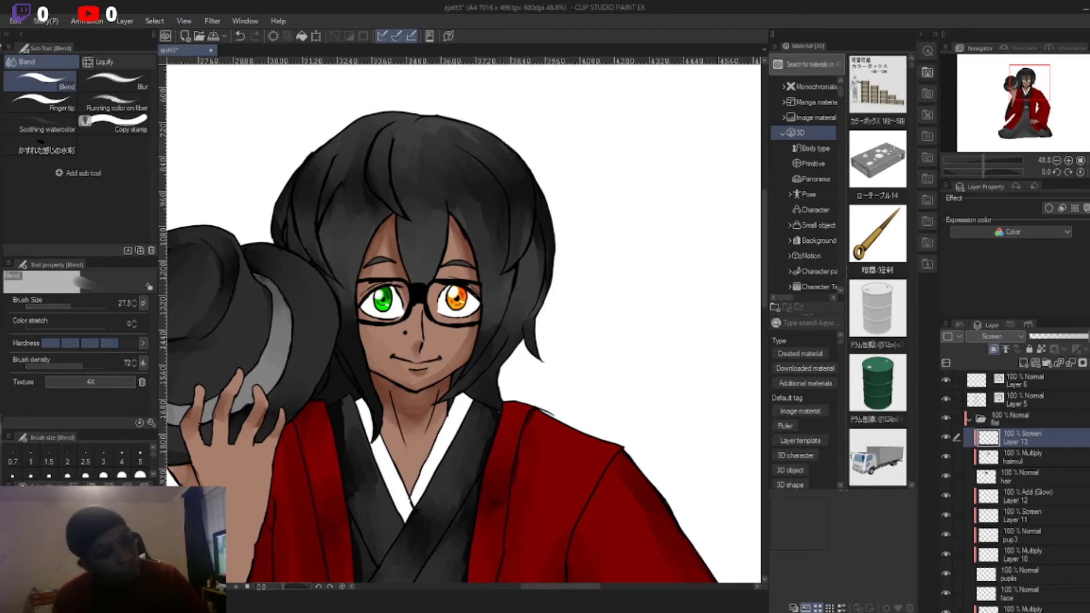
key(b)
drag(542, 176, 536, 341)
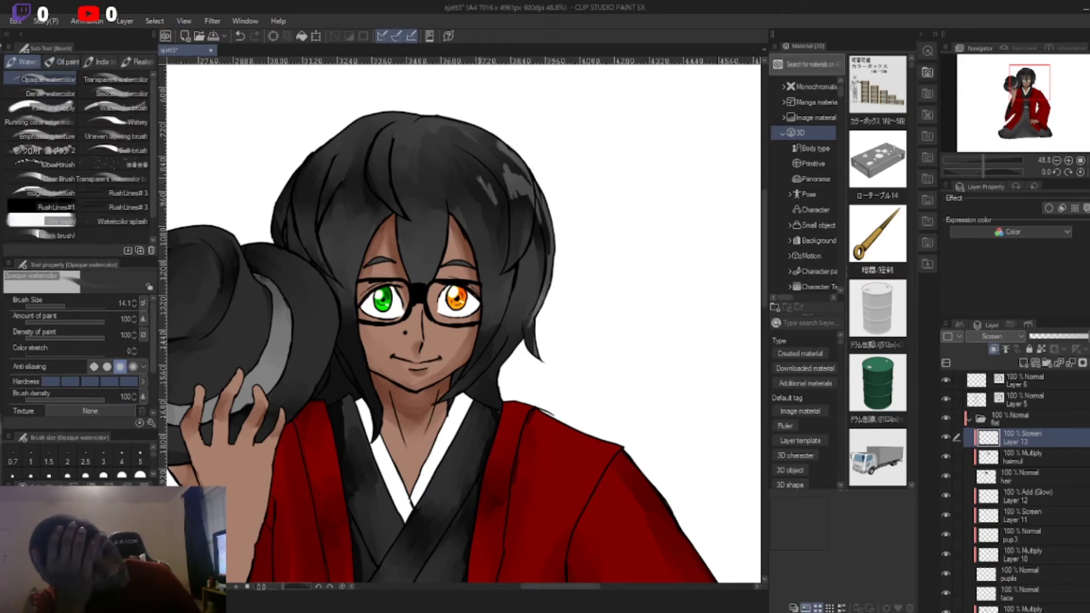
drag(334, 165, 348, 193)
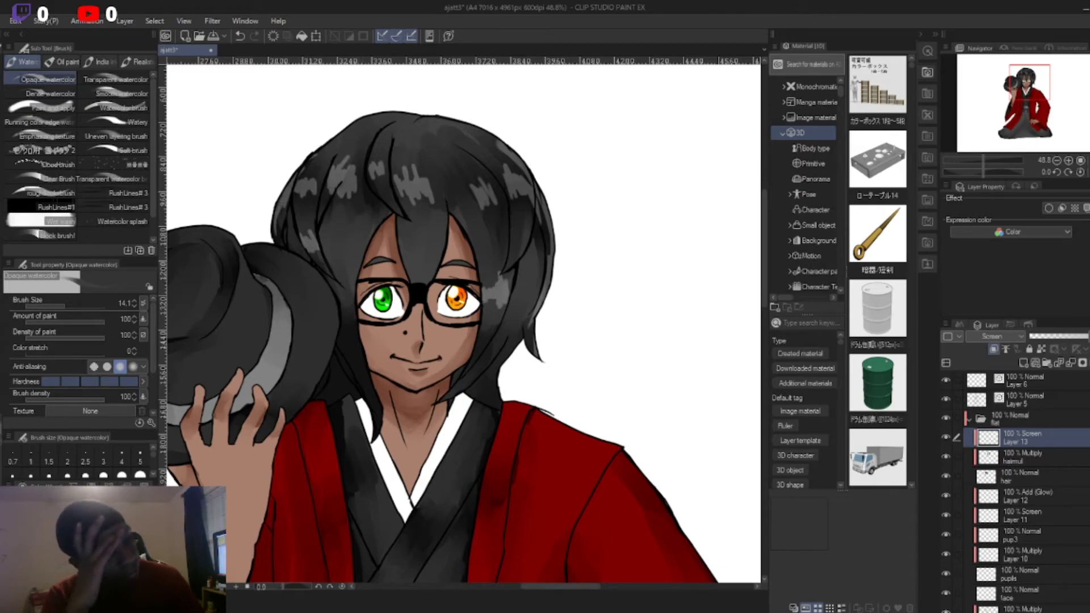
Step: Blend the gray highlight streaks into the fringe, crown and side locks of the hair
key(j)
drag(405, 237, 435, 225)
drag(495, 309, 503, 268)
mouse_move(373, 180)
mouse_down()
mouse_move(412, 170)
mouse_move(477, 179)
mouse_move(524, 213)
mouse_up()
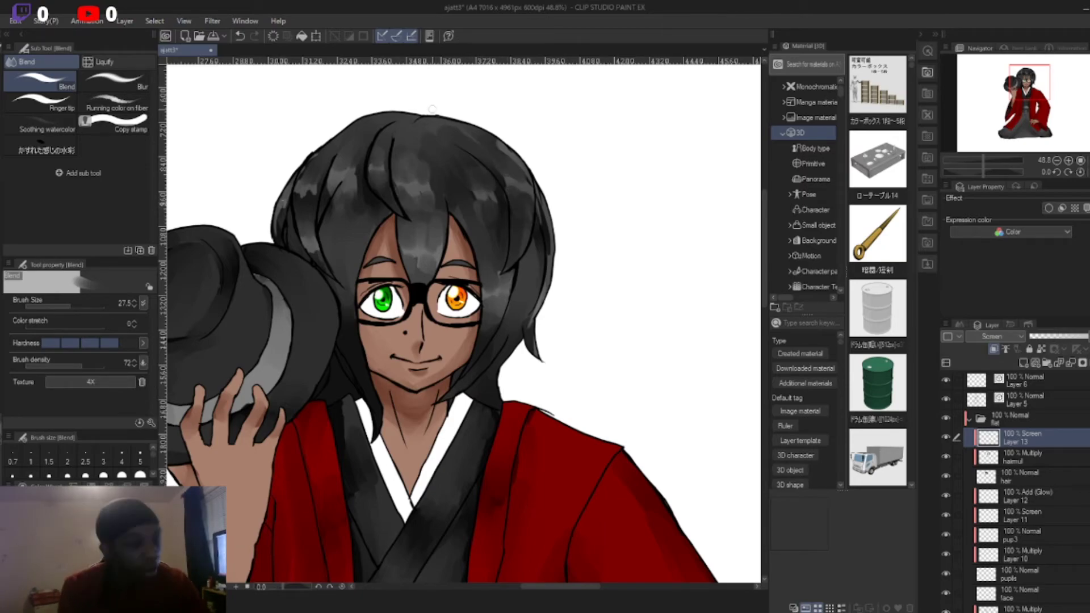
Step: Create a clipped Screen layer above skinmul and paint a light highlight along the nose with Opaque watercolor
scroll(303, 249, down, 3)
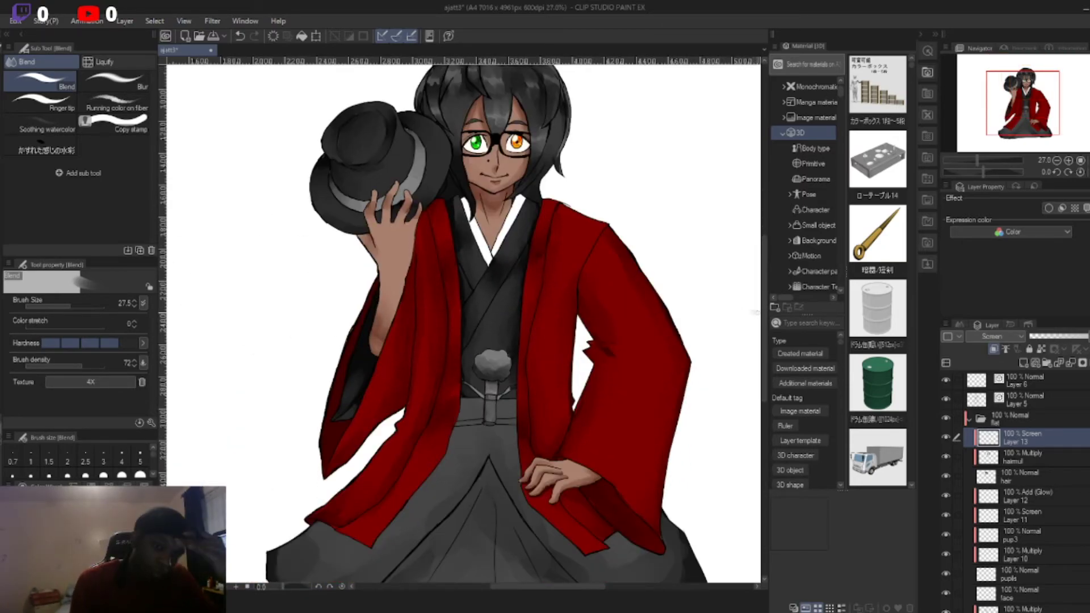
scroll(487, 323, down, 2)
scroll(487, 324, up, 2)
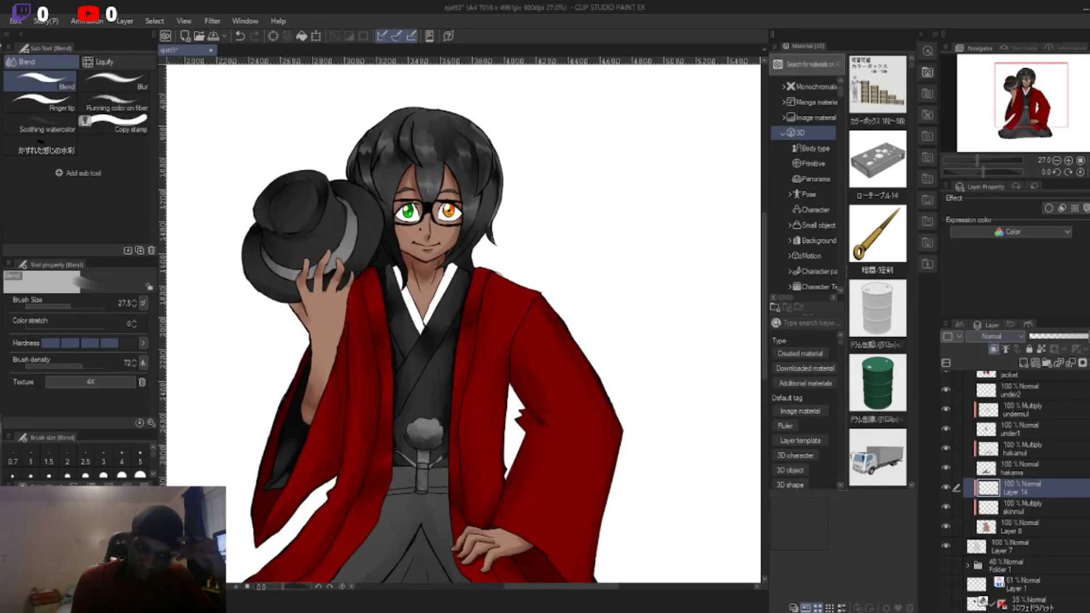
key(b)
scroll(432, 227, up, 8)
mouse_move(429, 179)
mouse_down()
mouse_move(440, 307)
mouse_move(420, 364)
mouse_move(431, 179)
mouse_move(442, 273)
mouse_up()
drag(427, 164, 463, 298)
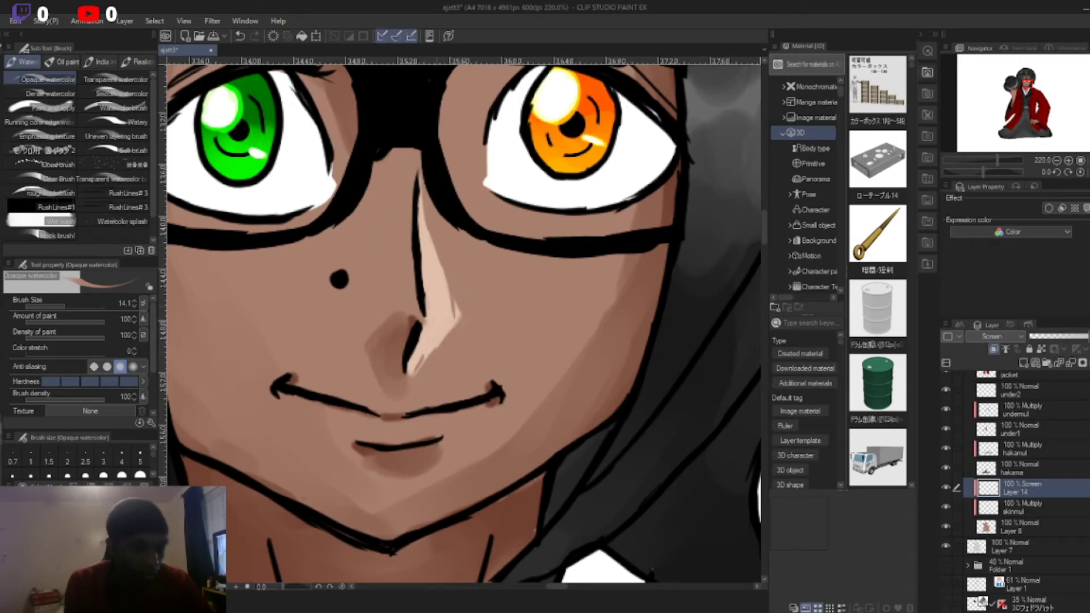
Step: Create a clipped Screen layer above the hat's Multiply layer, then paint and blend a highlight on the hat band
scroll(415, 293, down, 8)
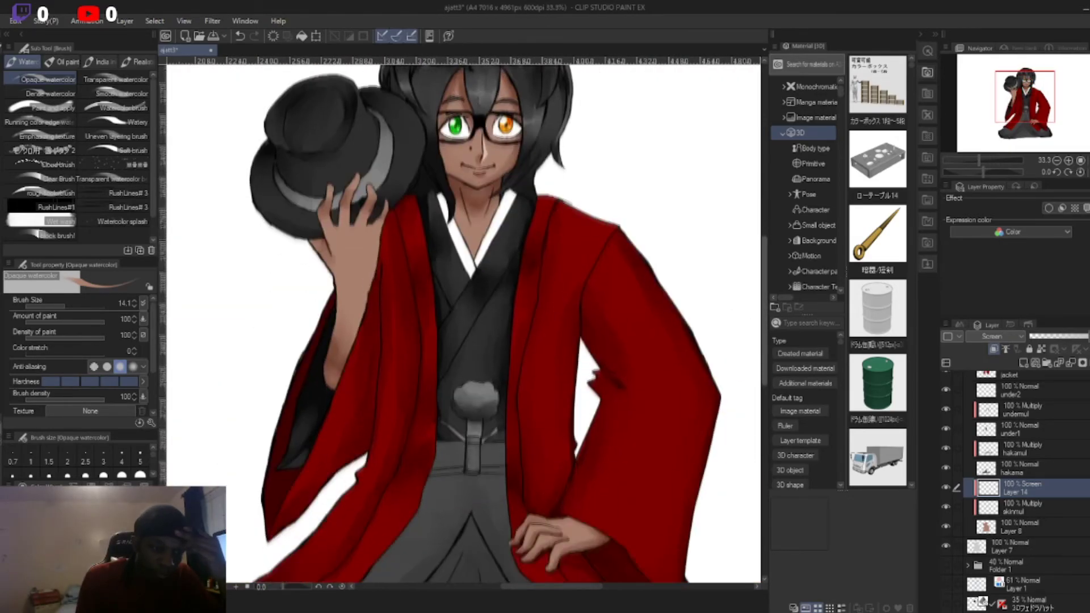
scroll(415, 293, up, 3)
ctrl+click(415, 293)
key(ctrl+shift+n)
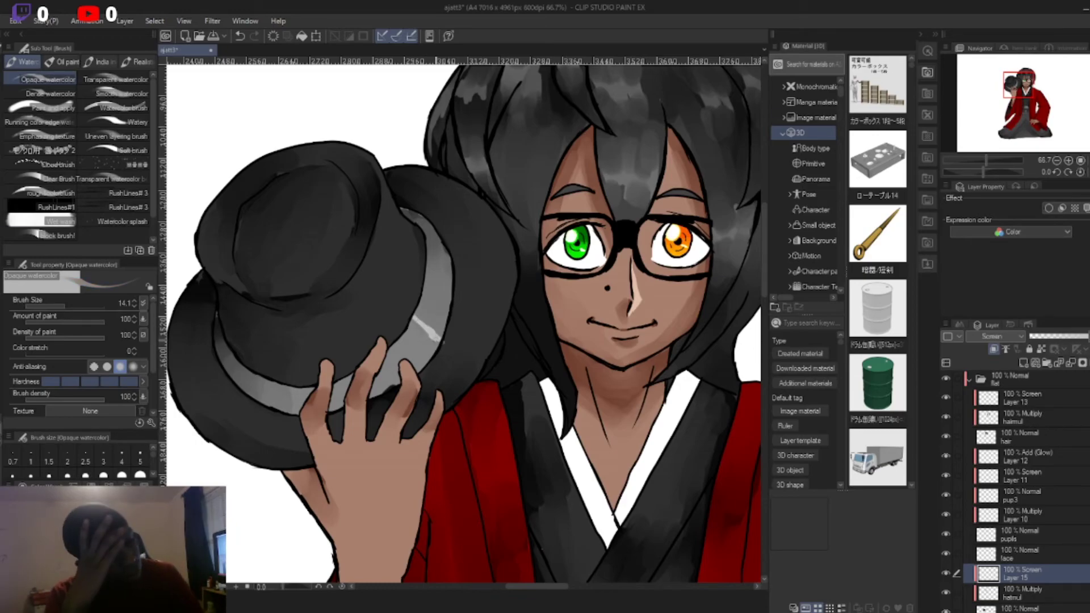
key(j)
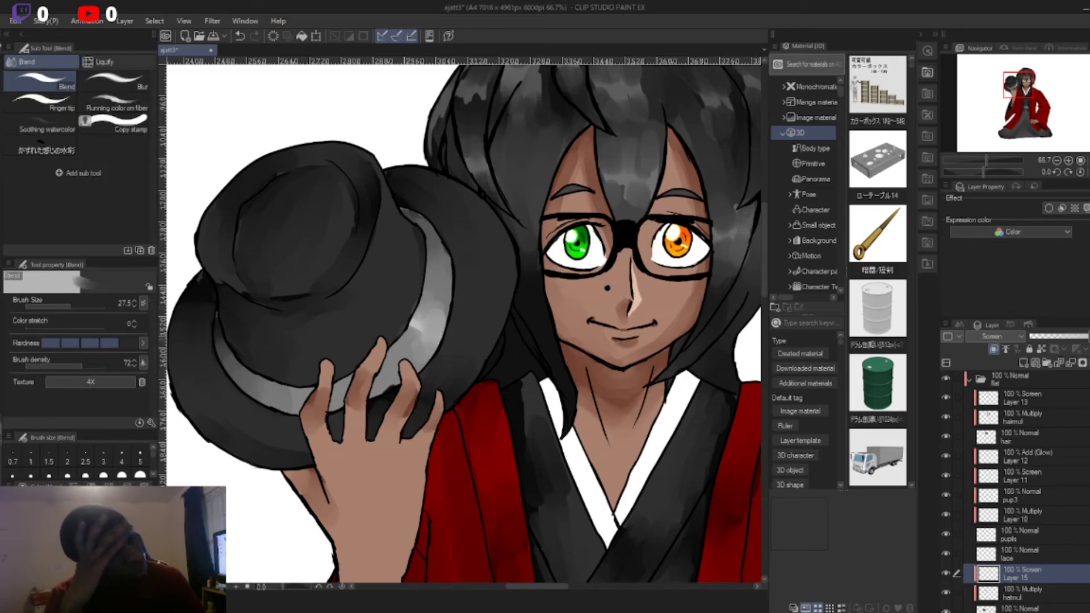
scroll(409, 313, down, 5)
Step: Add a small round highlight near the nose tip on the skin's Screen layer with a size 6.8 brush
scroll(409, 310, up, 6)
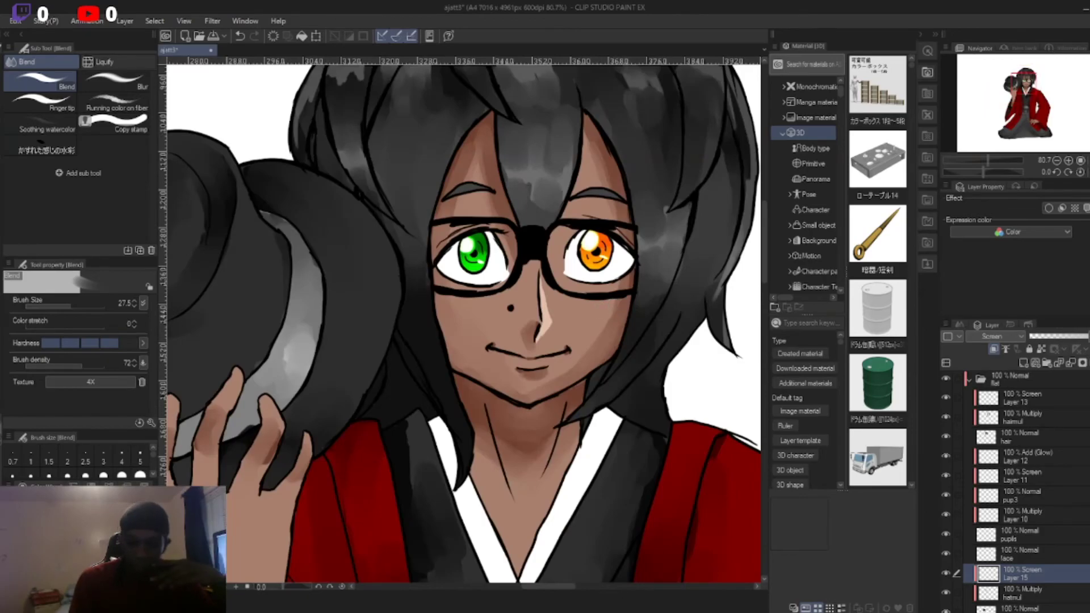
ctrl+click(517, 319)
key(b)
scroll(517, 319, up, 5)
click(518, 323)
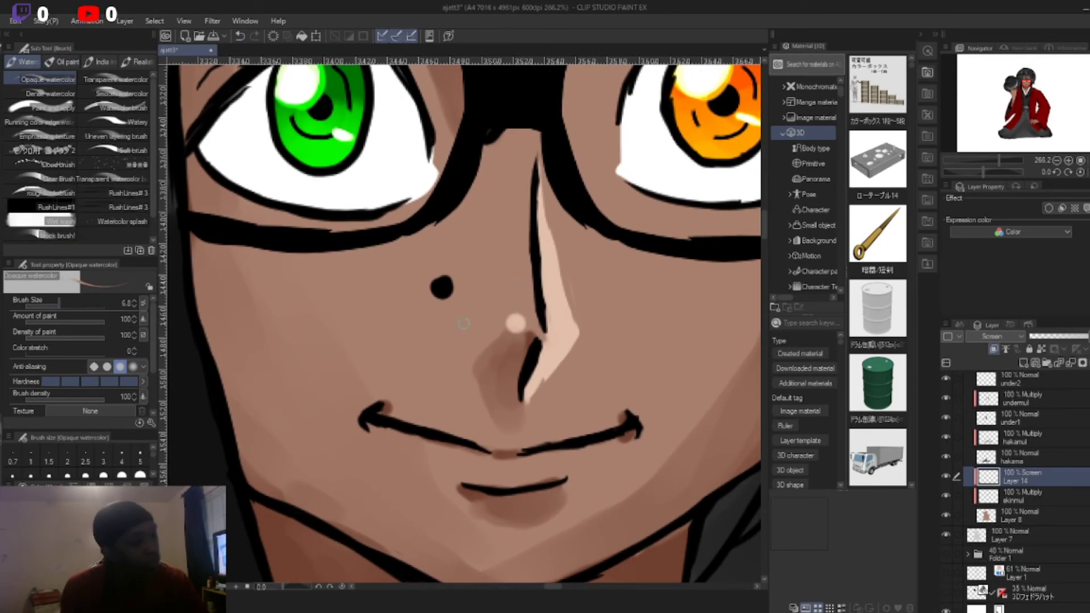
Step: Add a clipped layer above jacket and paste the log45 crest, scaled to 13, onto the haori beside the character's left sleeve
scroll(527, 337, down, 8)
scroll(527, 338, down, 2)
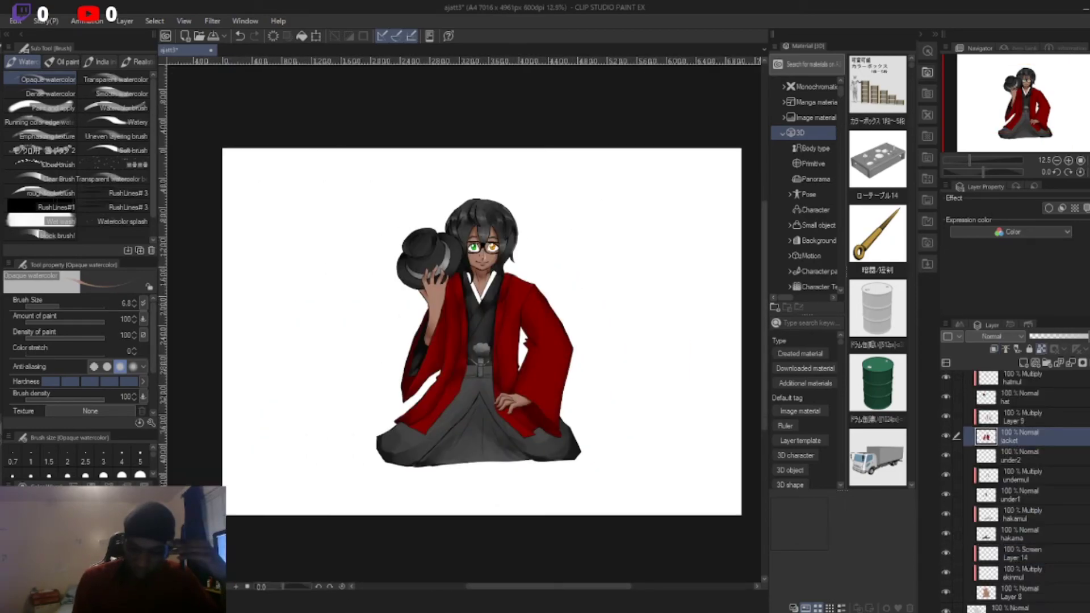
click(1016, 436)
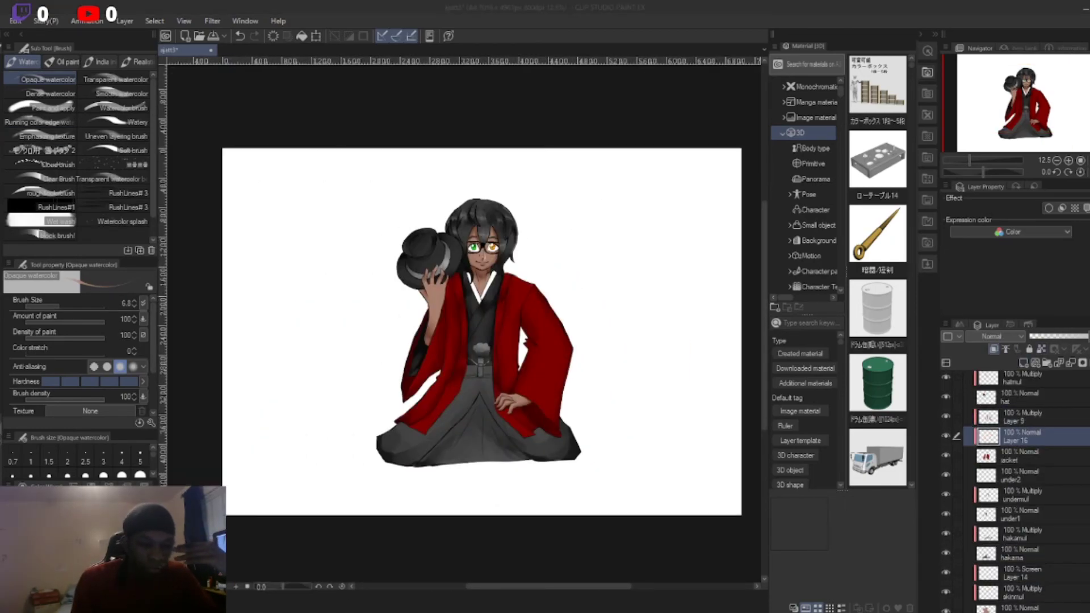
key(ctrl+v)
scroll(483, 341, up, 5)
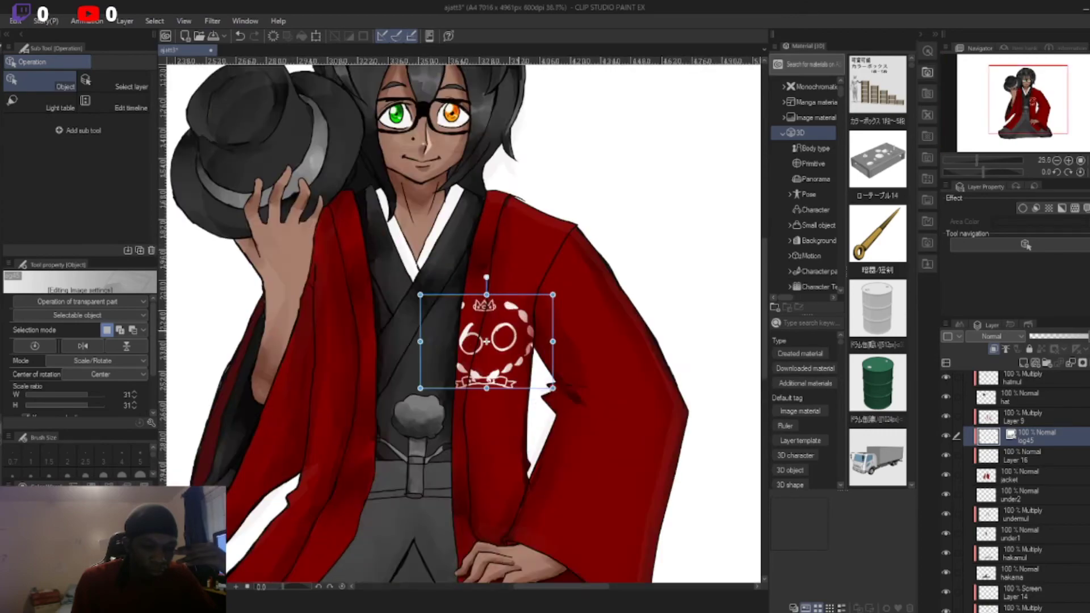
key(Return)
scroll(500, 338, down, 4)
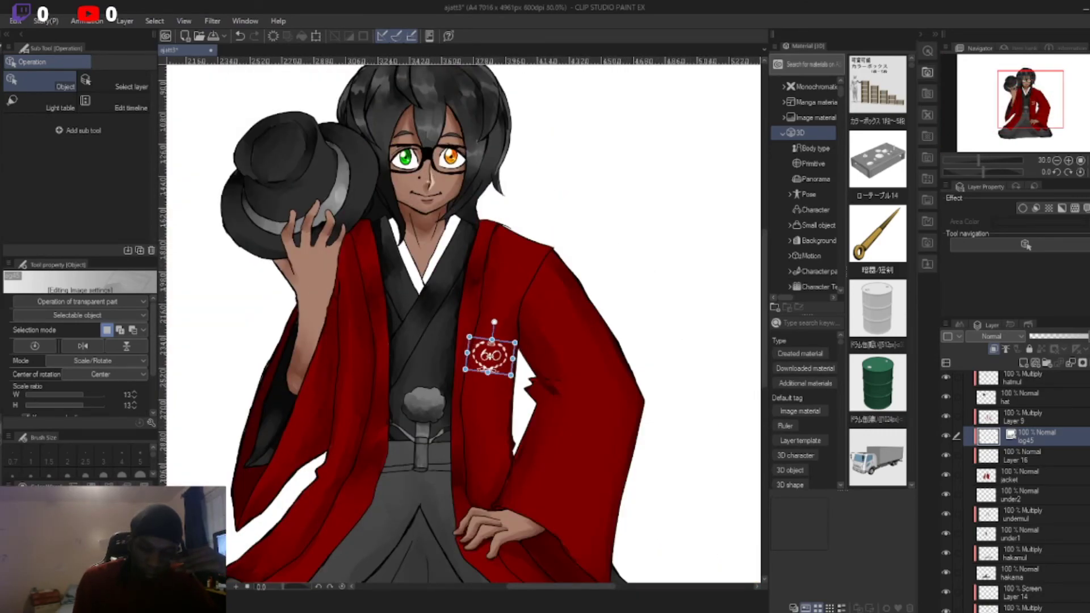
Step: Add another clipped layer and paste a second log45 crest, reduced and placed on the opposite front panel of the haori
key(ctrl+shift+n)
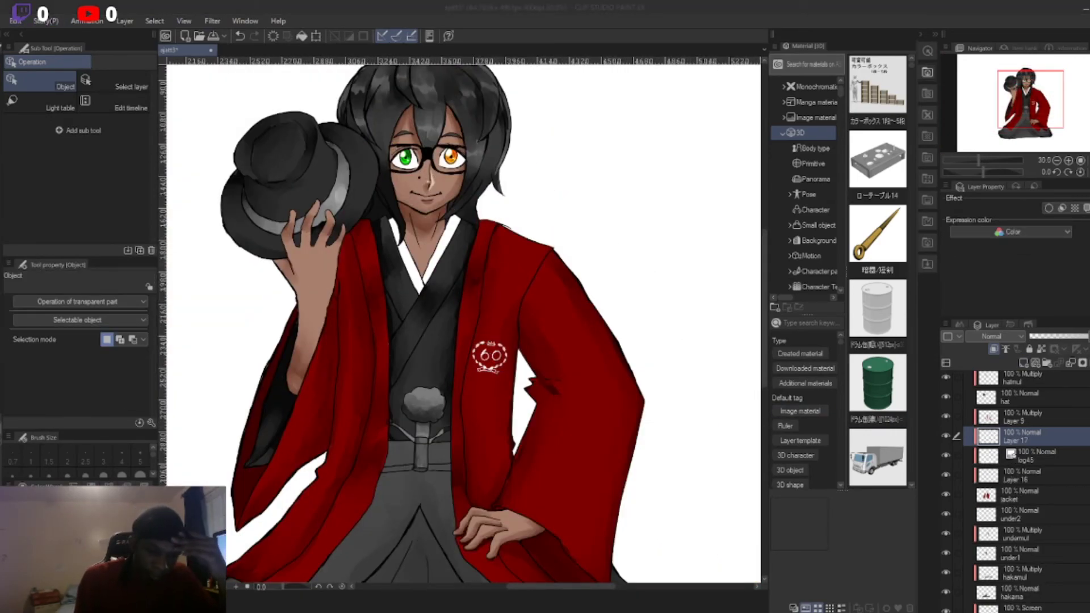
key(ctrl+v)
drag(604, 232, 318, 417)
drag(281, 454, 355, 363)
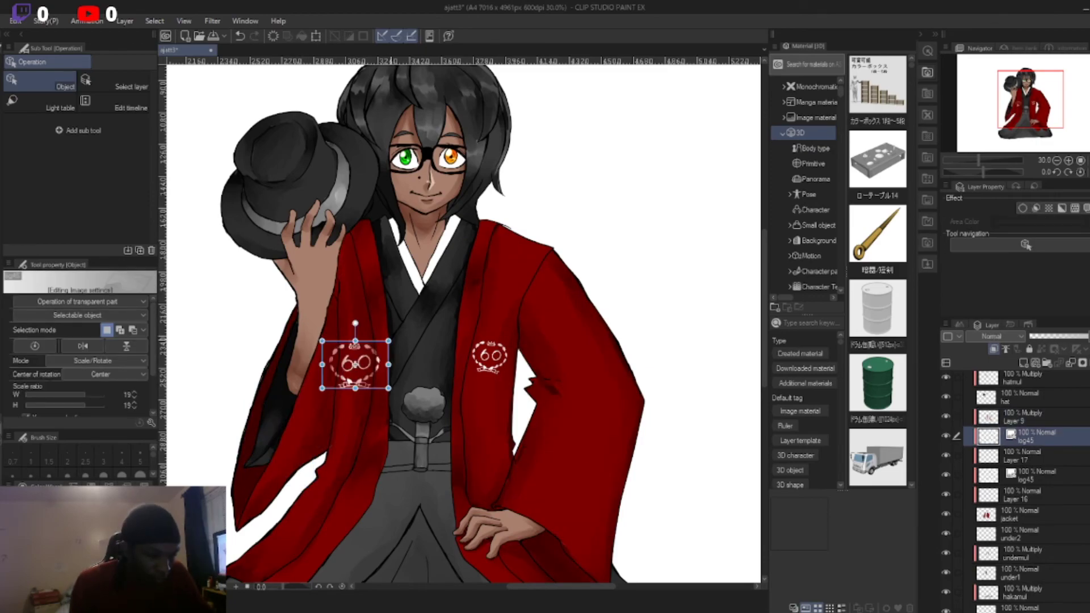
key(Return)
Step: Place the finished shokinenn picture on a new 7016 x 4961 px canvas at scale 464 and duplicate its layer
scroll(462, 324, down, 4)
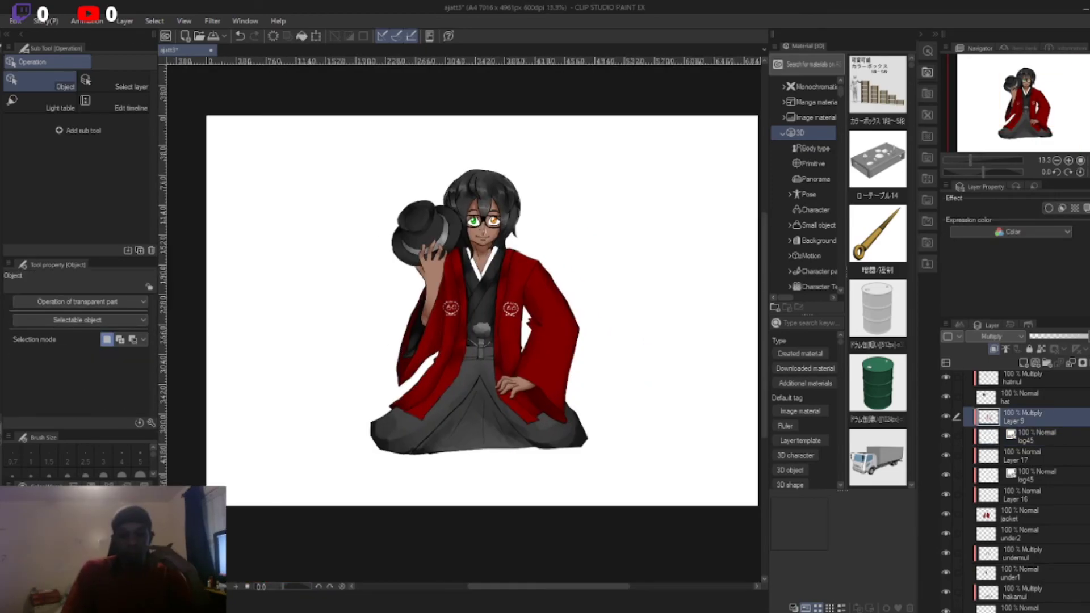
scroll(1016, 488, down, 5)
click(945, 605)
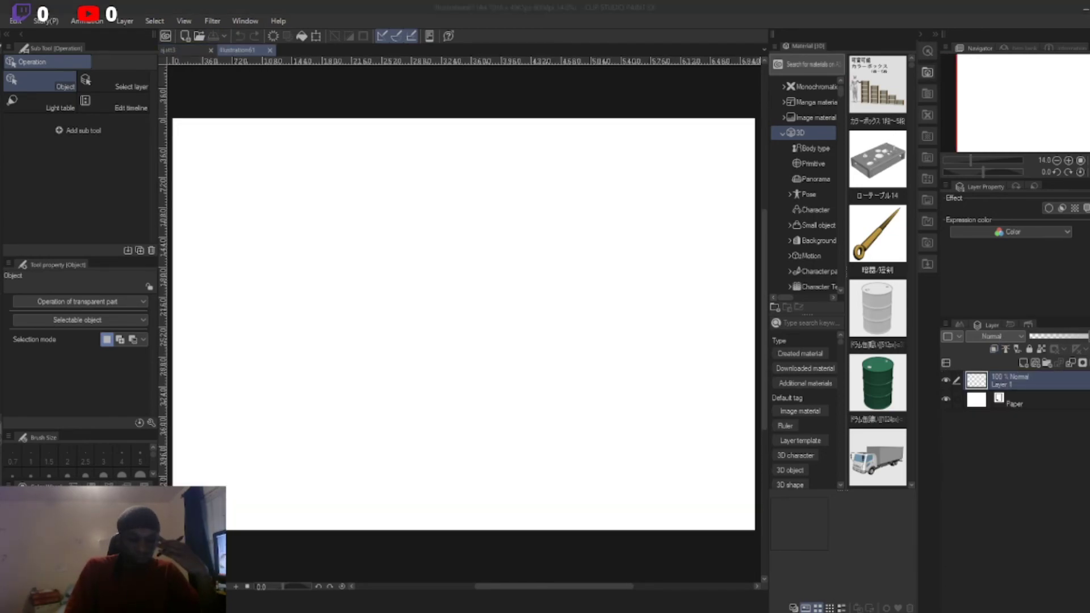
drag(1089, 324, 436, 324)
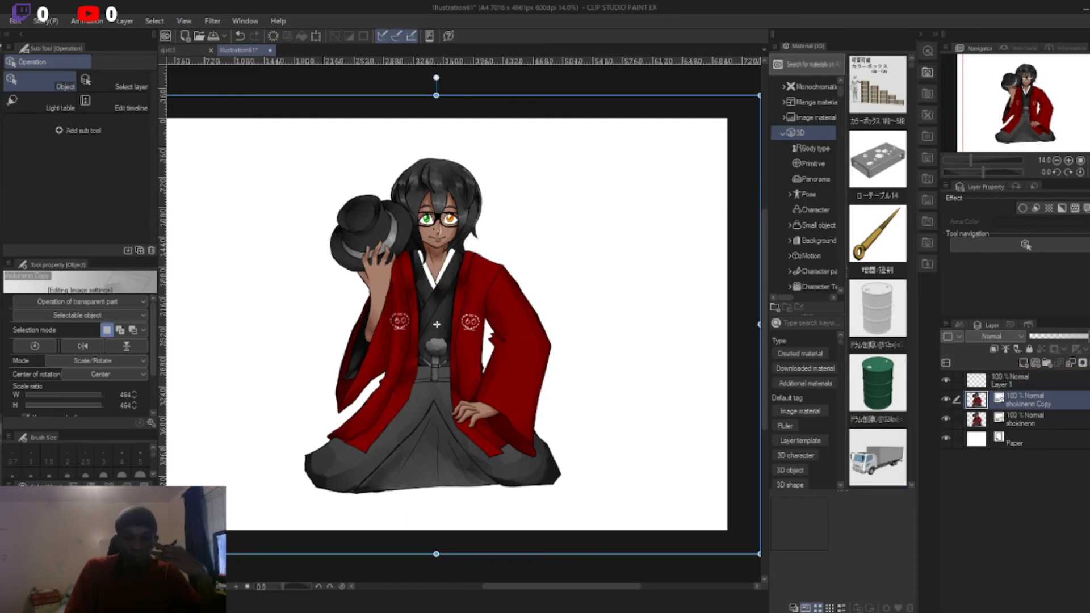
key(Return)
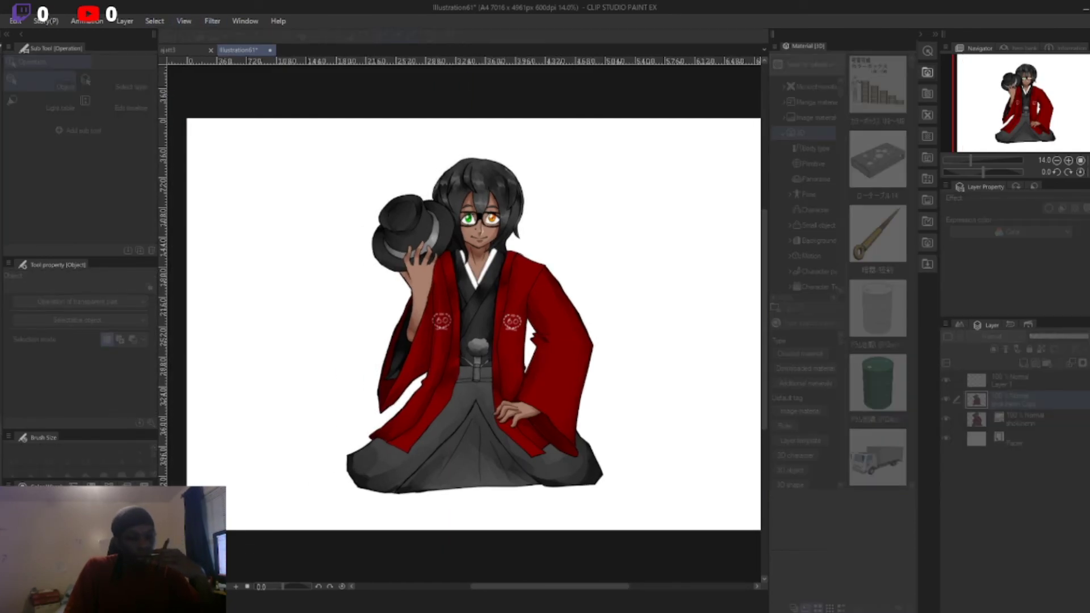
Step: Select the character's silhouette, hide shokinenn Copy, and add iron_texture637 above Layer 1 as a Soft light layer masked to the character
key(w)
click(256, 171)
click(945, 399)
click(1011, 380)
key(j)
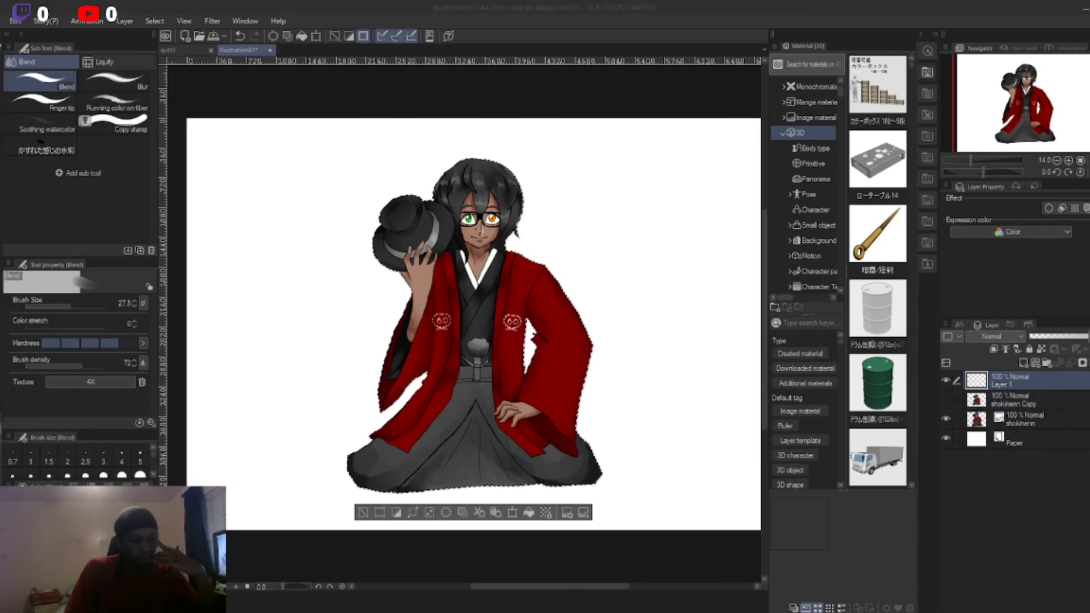
drag(1089, 327, 475, 323)
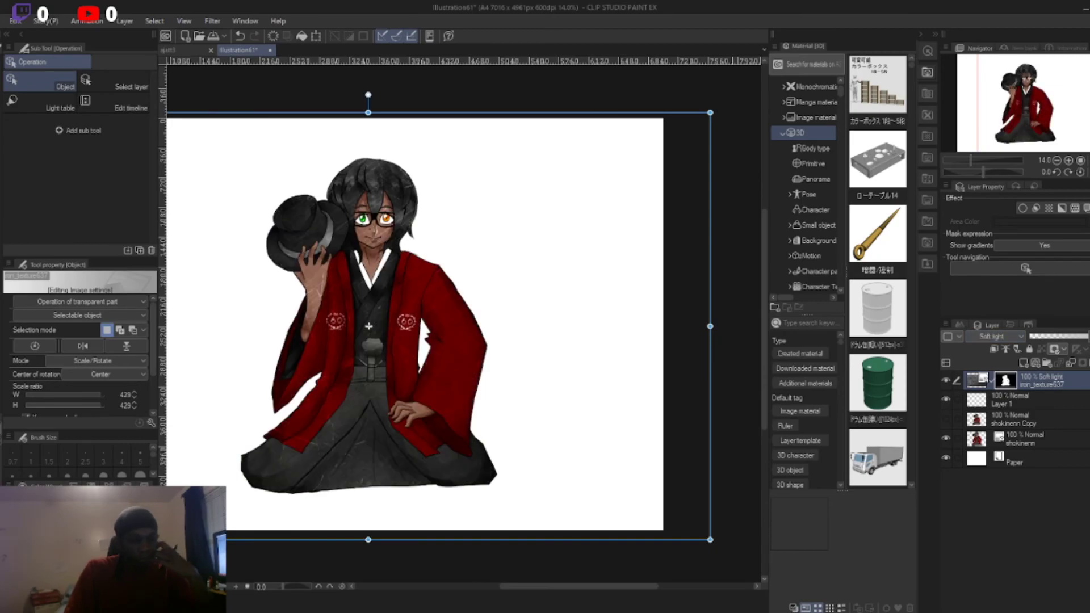
drag(369, 326, 444, 326)
click(445, 325)
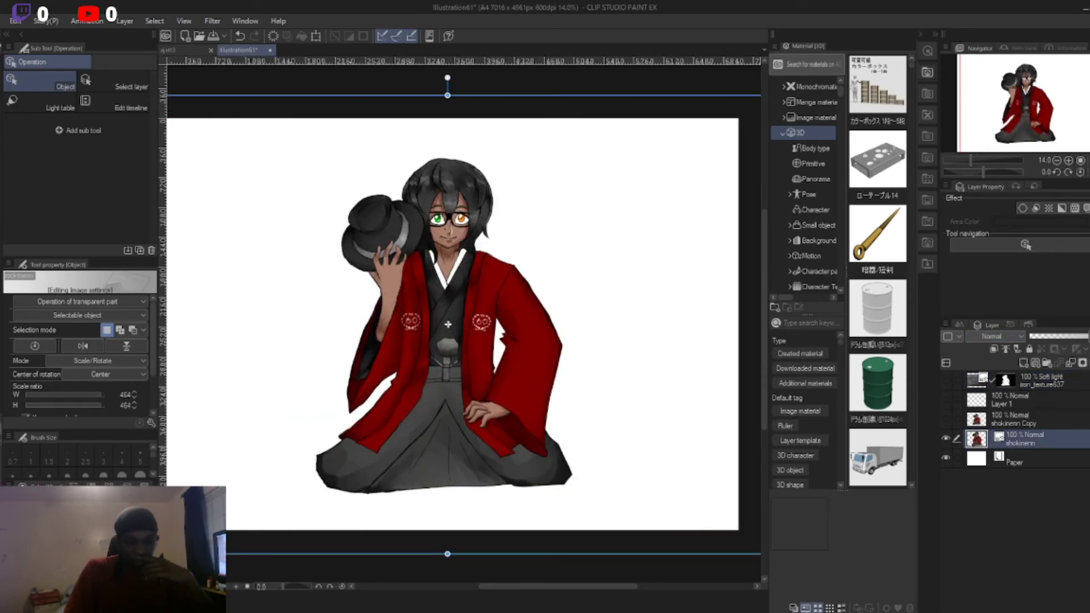
Step: Reselect the character's silhouette and fill a new Overlay layer above the texture with the pale-orange-to-white gradient
key(w)
click(731, 510)
click(370, 548)
key(ctrl+shift+n)
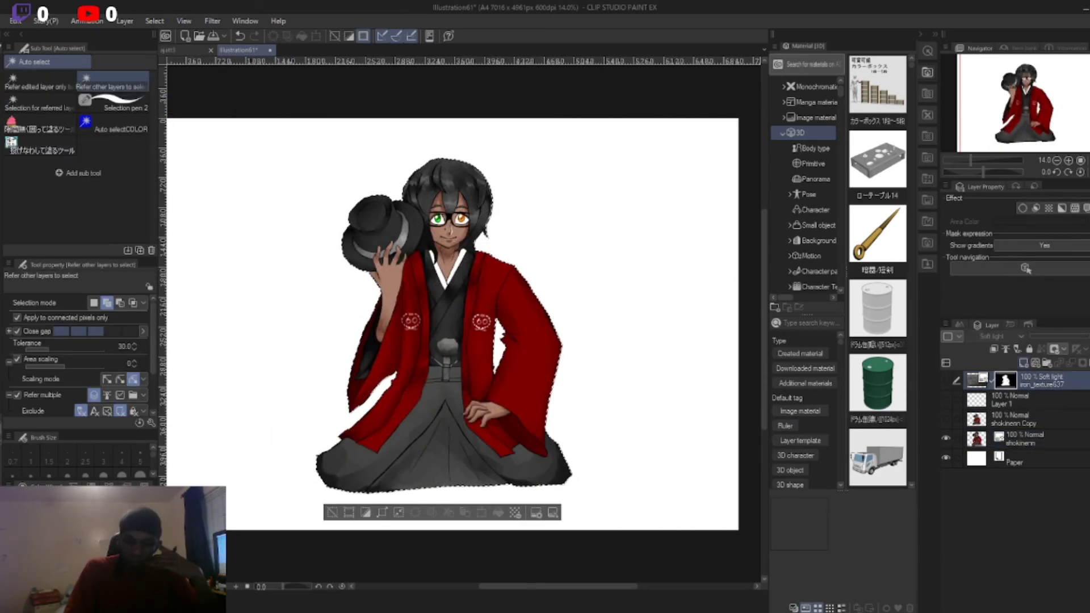
key(g)
drag(489, 489, 489, 171)
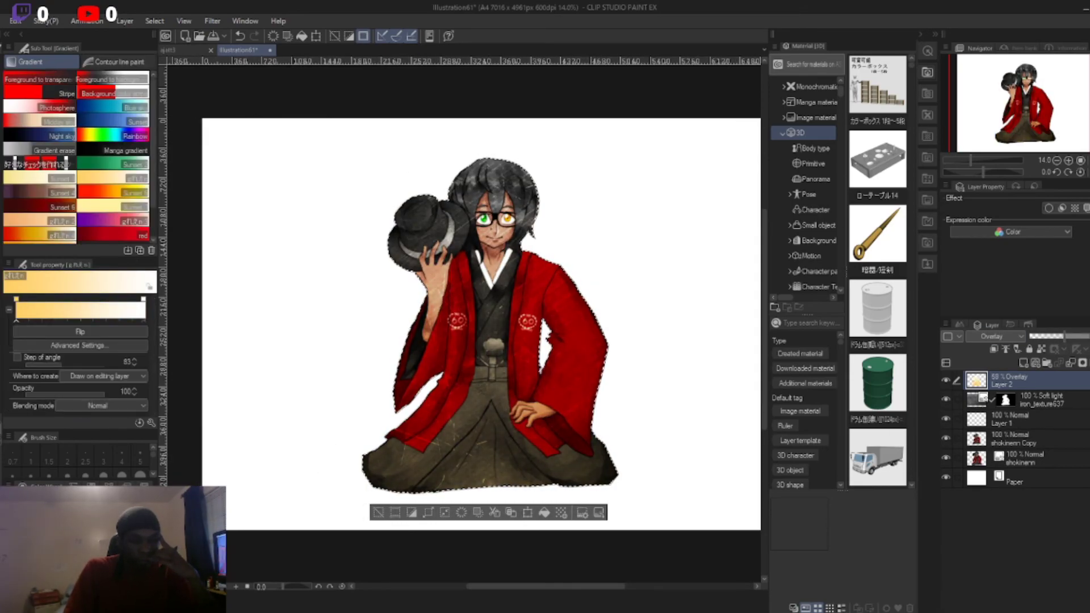
Step: Set the Overlay gradient layer to 78% opacity and shokinenn Copy to 42%, and clear the selection
scroll(463, 324, up, 8)
scroll(522, 321, down, 6)
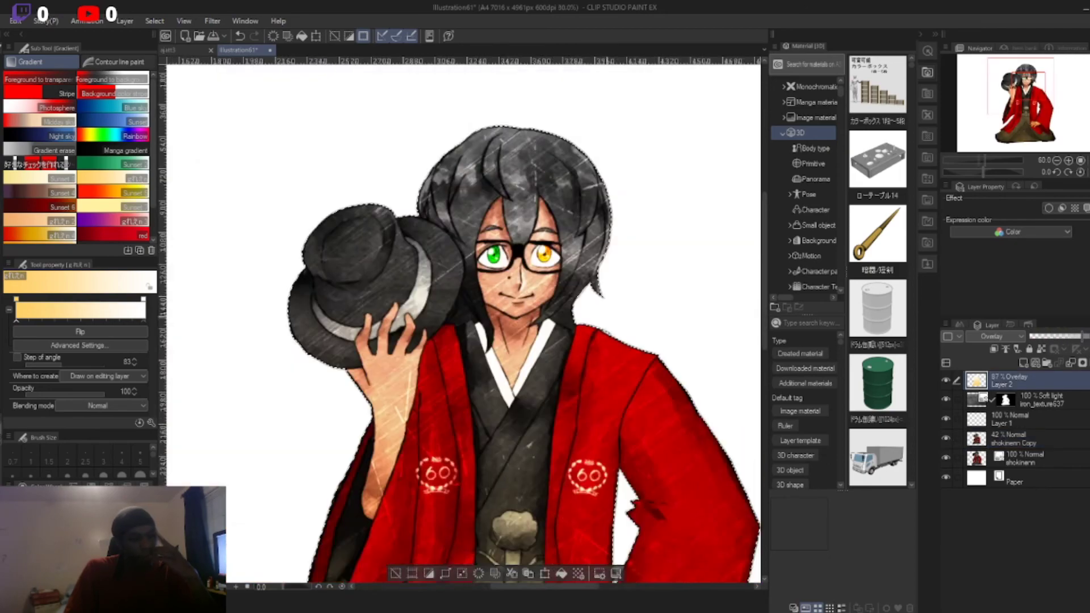
scroll(460, 323, down, 3)
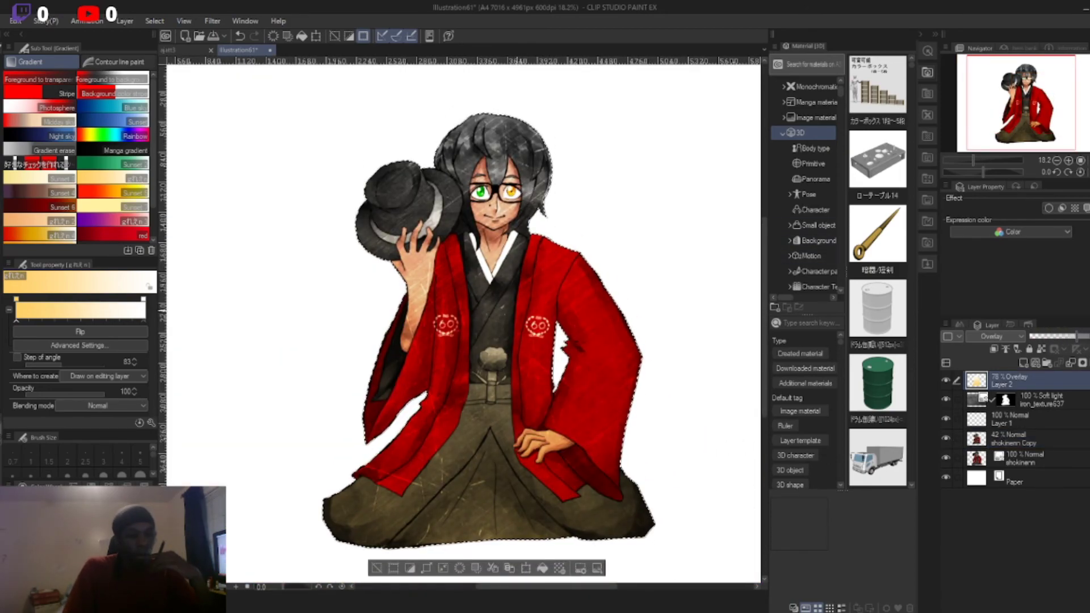
key(ctrl+d)
Step: Add a new layer between the character and the paper and try the purple-to-peach gradient on it
key(ctrl+shift+n)
scroll(354, 378, down, 3)
click(114, 221)
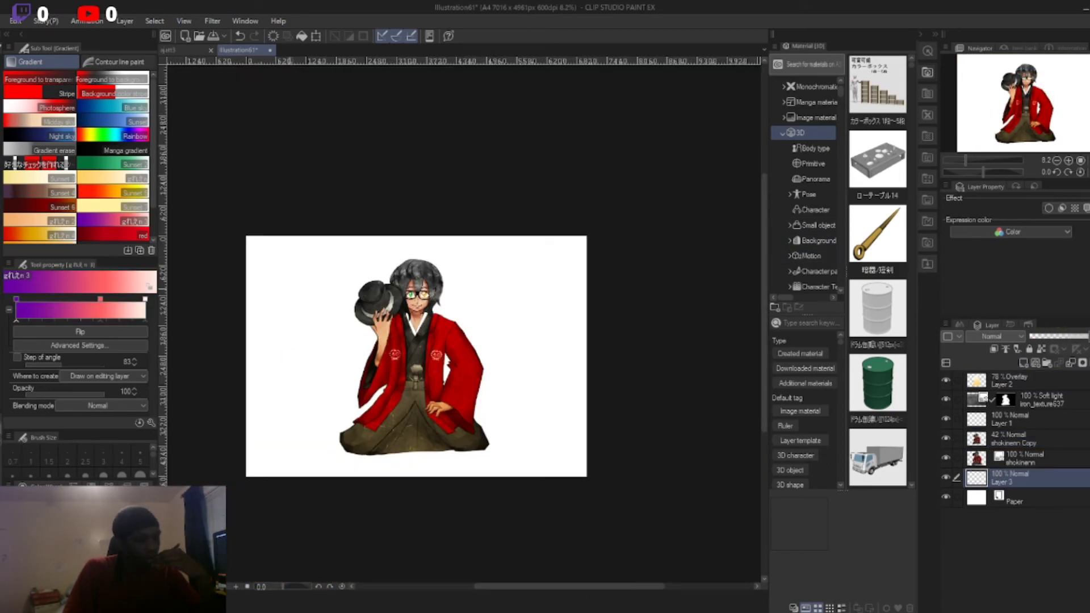
drag(321, 190, 313, 568)
scroll(355, 479, up, 1)
Step: Fill the background layer with the Blue sky gradient, running vertically from dark blue above to pale cyan below
click(114, 108)
drag(352, 477, 321, 133)
key(ctrl+z)
drag(325, 366, 323, 557)
scroll(323, 557, up, 2)
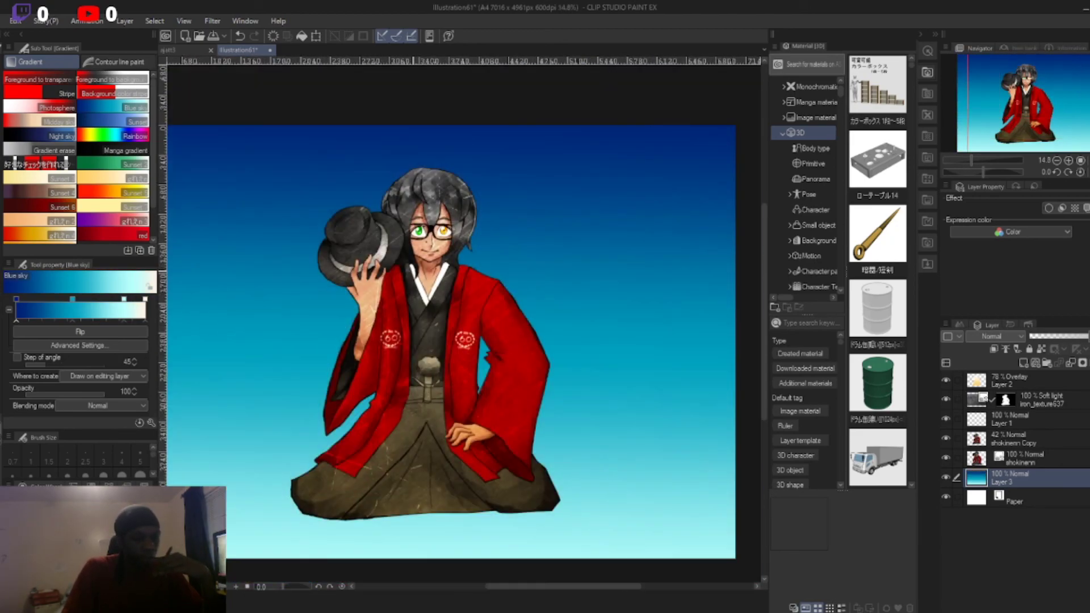
Step: Place the texture_140_by_sirius-sdz image above the sky gradient in Overlay mode and add an empty layer on top of the stack
click(1013, 439)
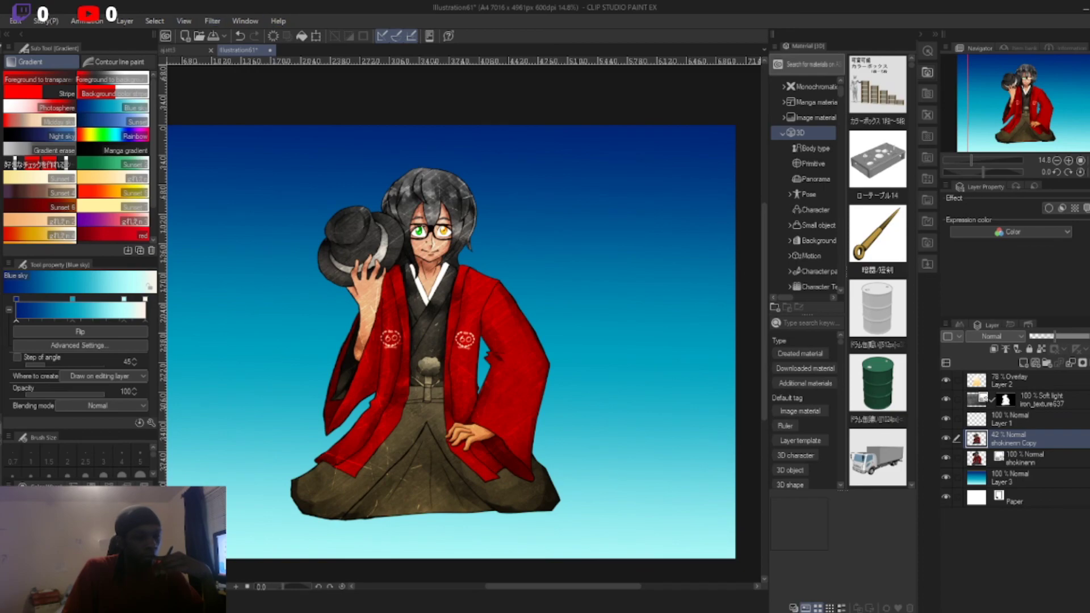
click(1014, 478)
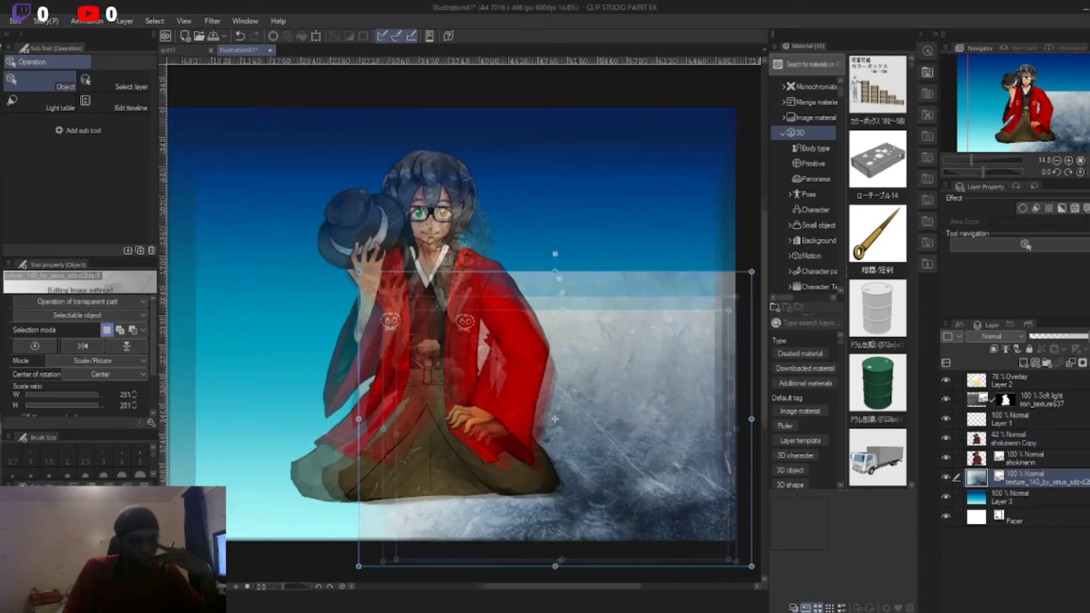
key(ctrl+shift+n)
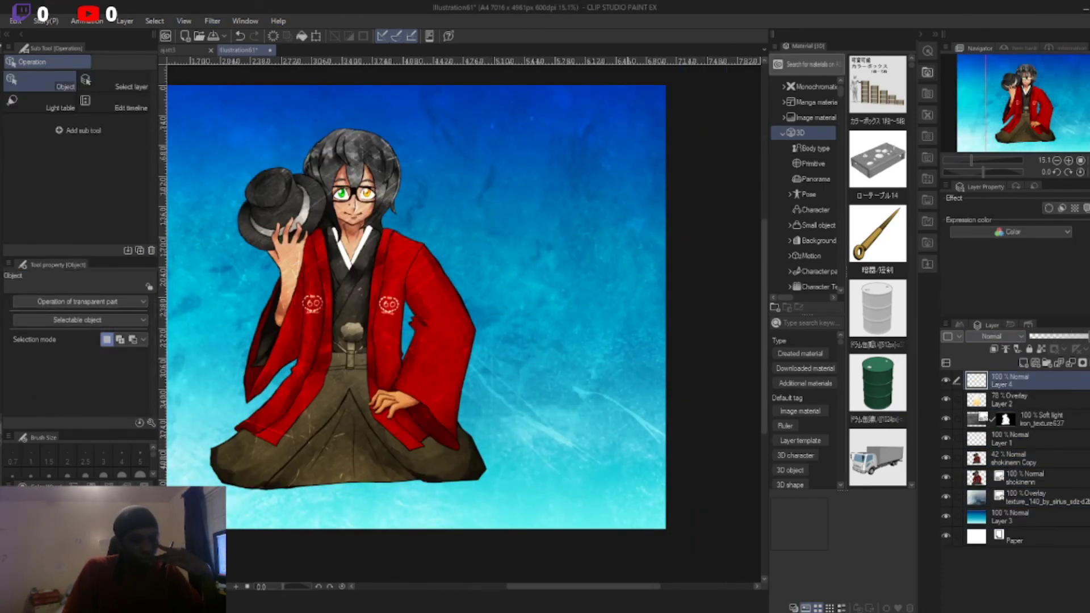
Step: Add a second empty layer beneath the topmost one and reduce shokinenn Copy to 3% opacity
scroll(293, 263, down, 2)
scroll(293, 263, up, 4)
scroll(464, 318, up, 2)
scroll(464, 318, down, 3)
key(ctrl+shift+n)
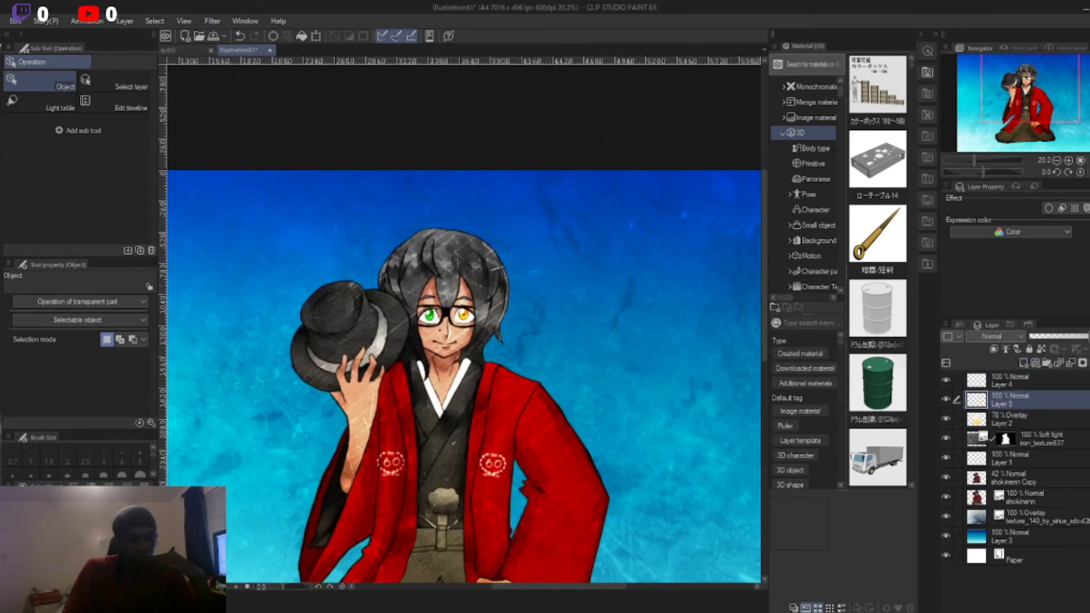
key(e)
click(1014, 478)
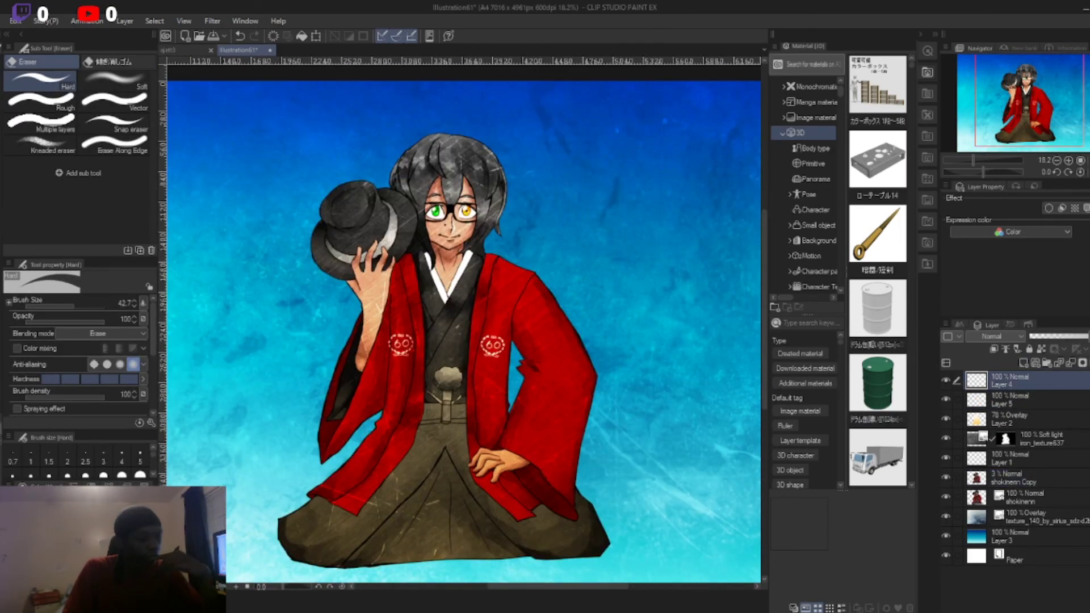
Step: Fill the topmost layer with a pale yellow gradient in Soft light mode and try the Sunset 5 gradient at 53% opacity
key(g)
drag(466, 113, 431, 511)
scroll(463, 329, down, 2)
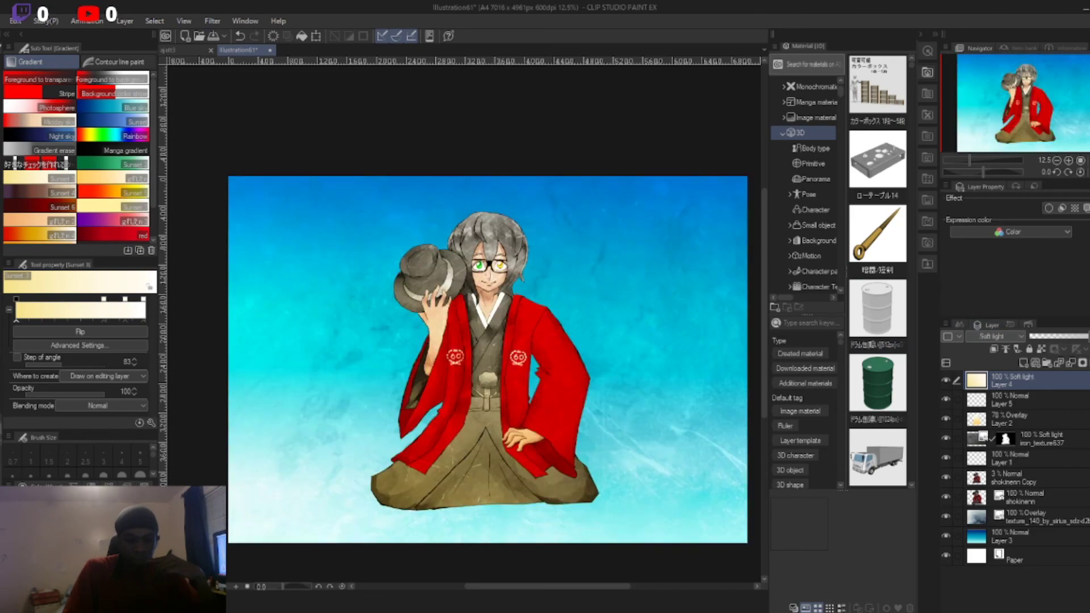
click(132, 193)
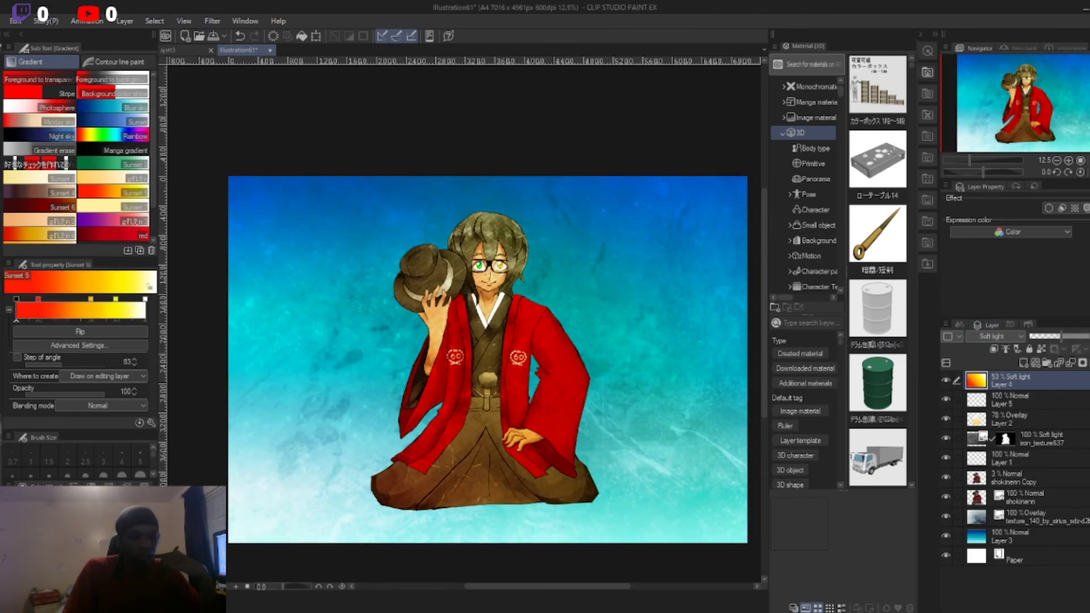
scroll(488, 358, up, 2)
scroll(489, 358, down, 3)
Step: Change the Soft light layer to the green Sunset 2 gradient at 17% opacity and move the empty Layer 5 above it
click(133, 165)
scroll(423, 412, up, 1)
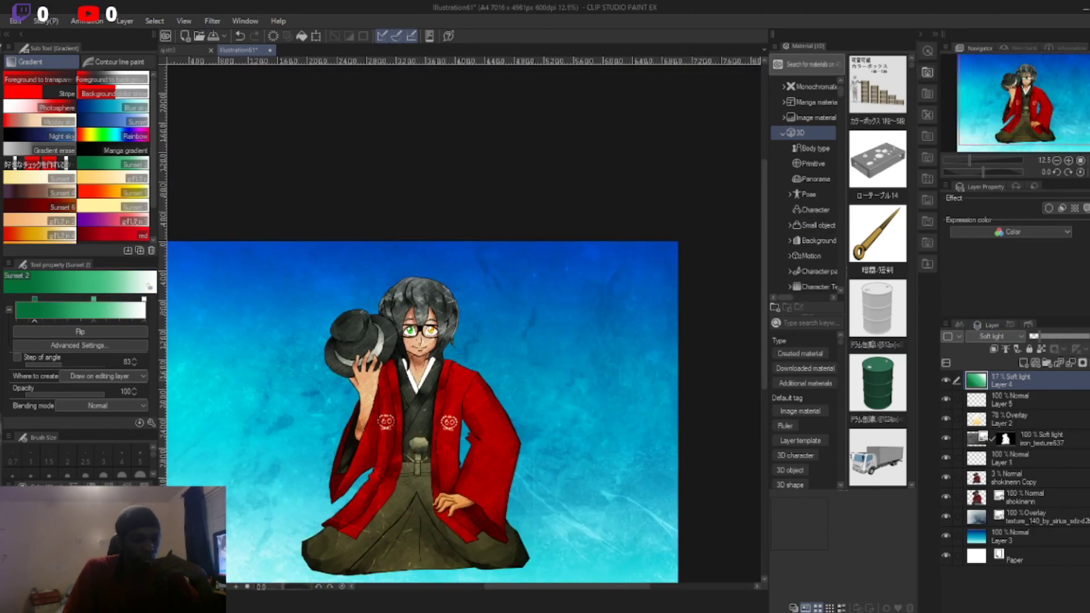
scroll(423, 369, down, 2)
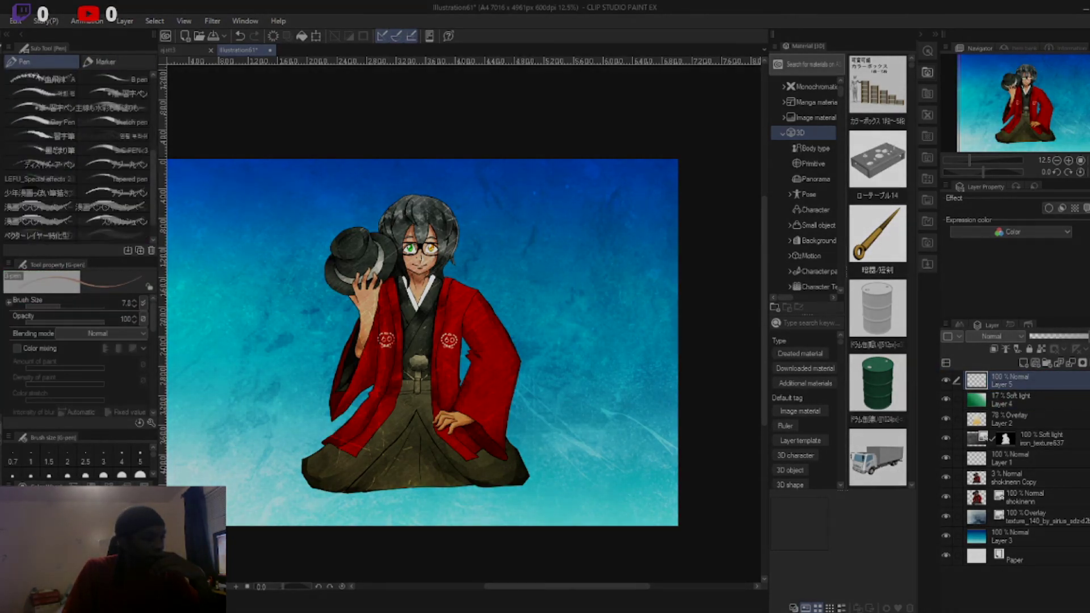